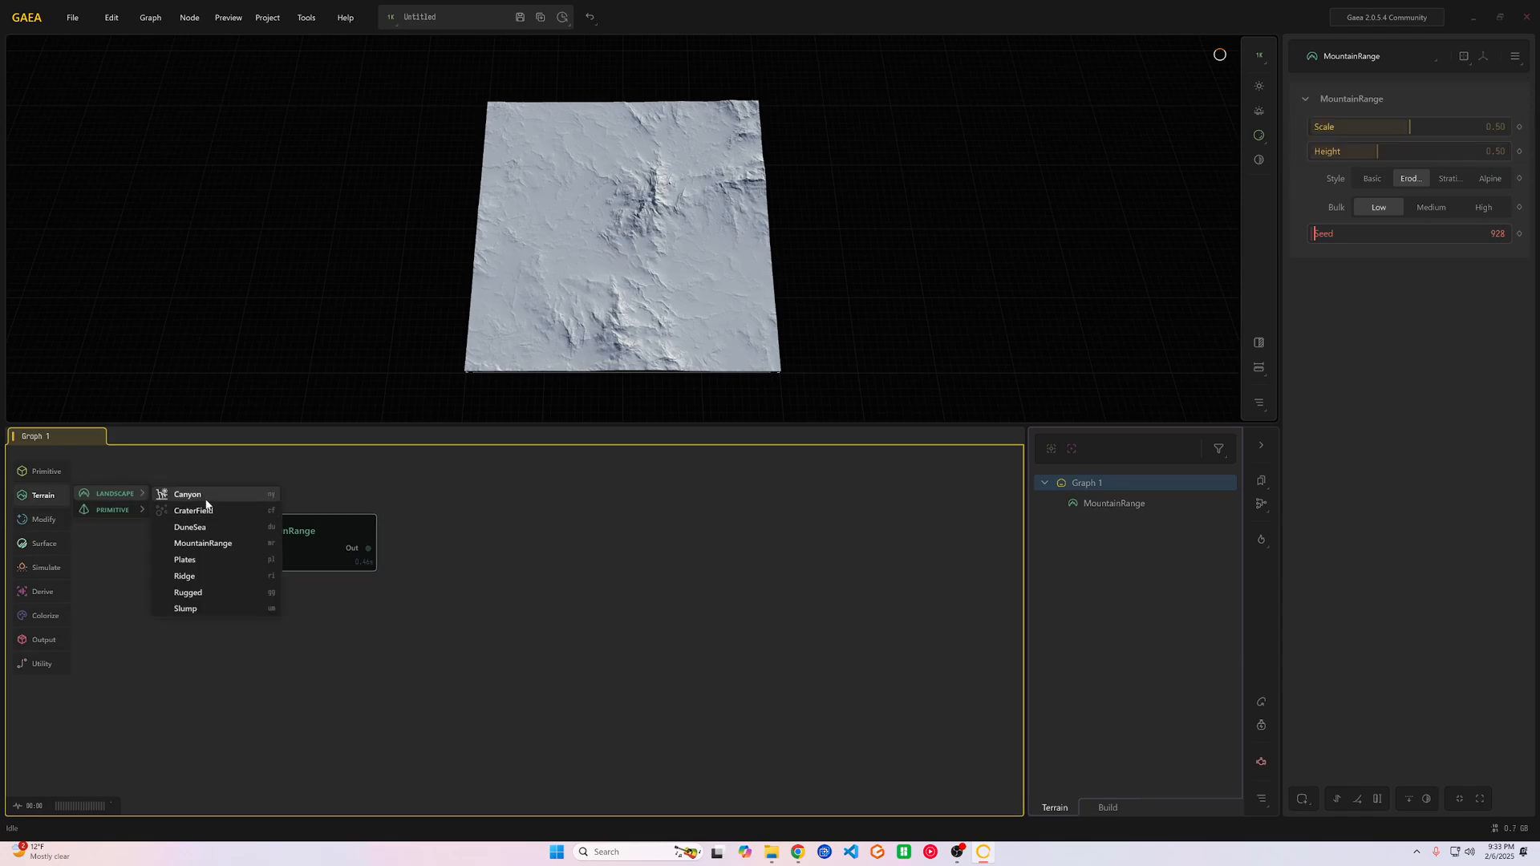
Step: Add a Canyon landscape node and place it directly below the MountainRange node
{"action": "left_click", "coordinate": [203, 493]}
{"action": "left_click_drag", "start_coordinate": [483, 623], "coordinate": [286, 628]}
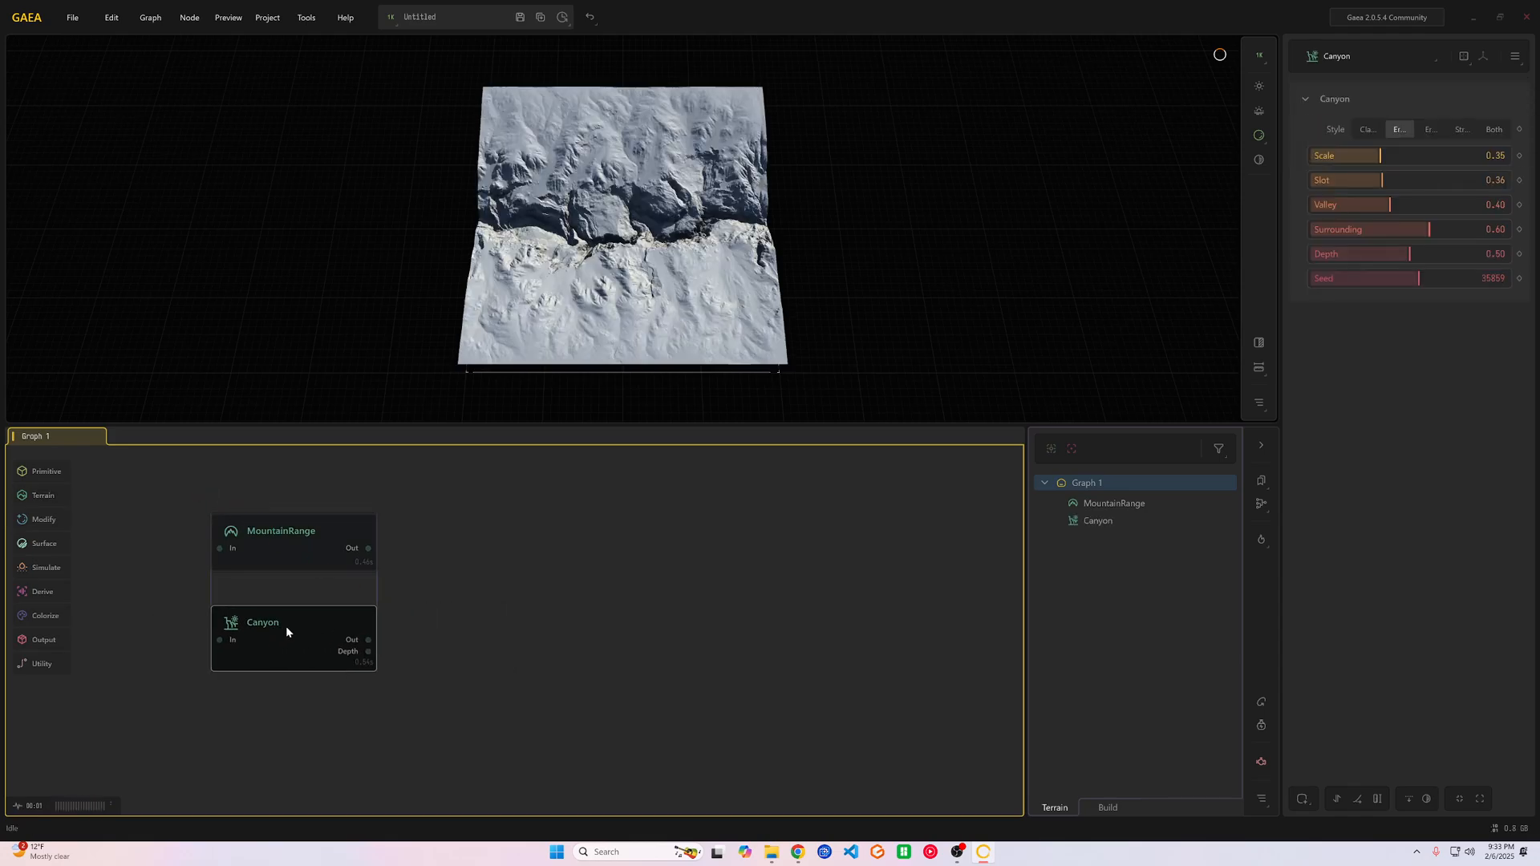
Step: Set the MountainRange node's Height to 1.52
{"action": "left_click", "coordinate": [292, 542]}
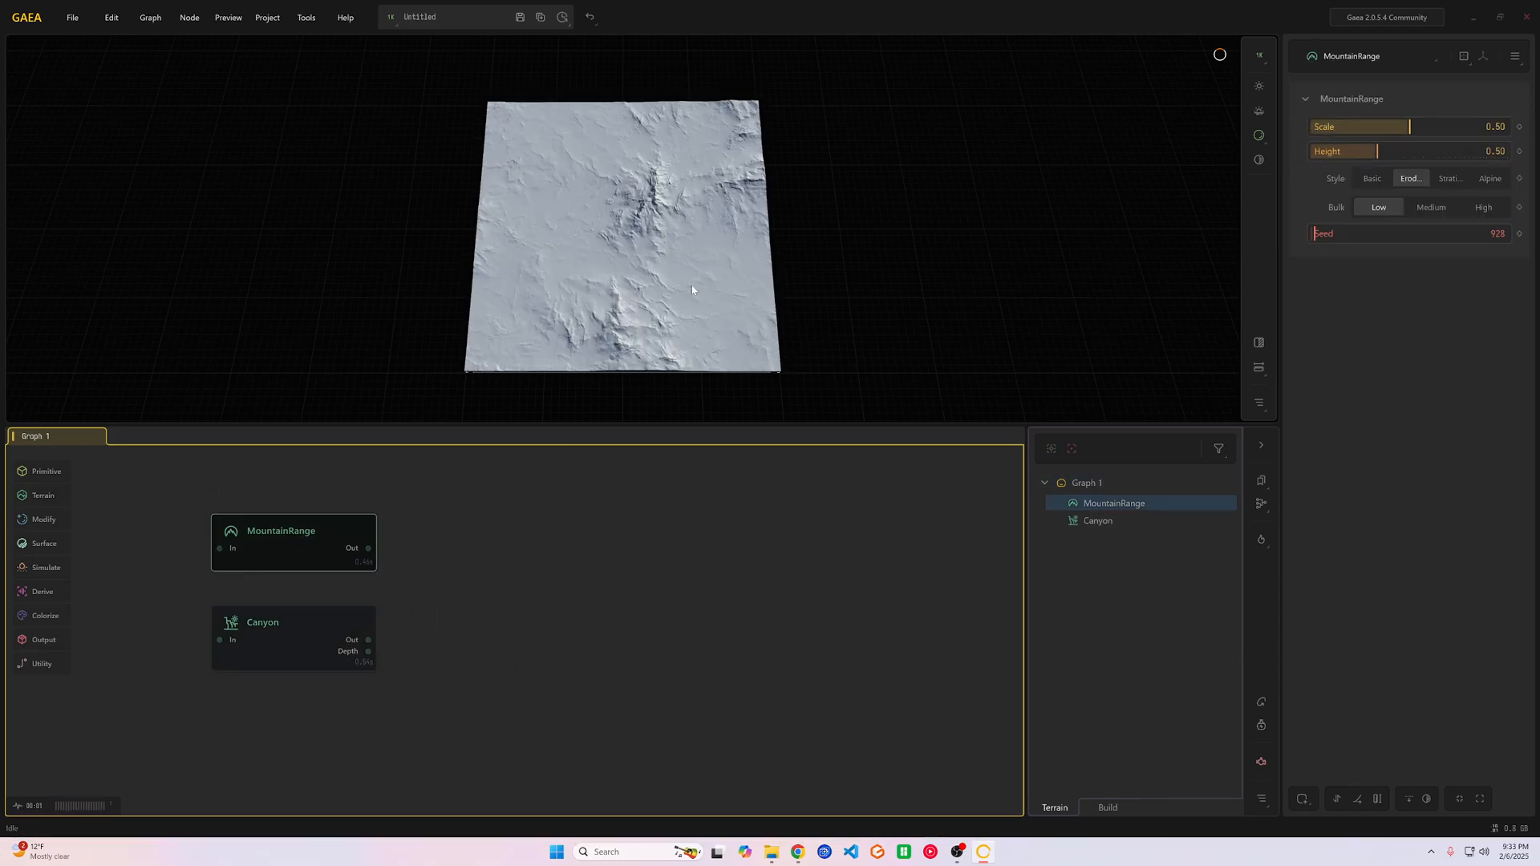
{"action": "left_click_drag", "start_coordinate": [690, 283], "coordinate": [747, 209]}
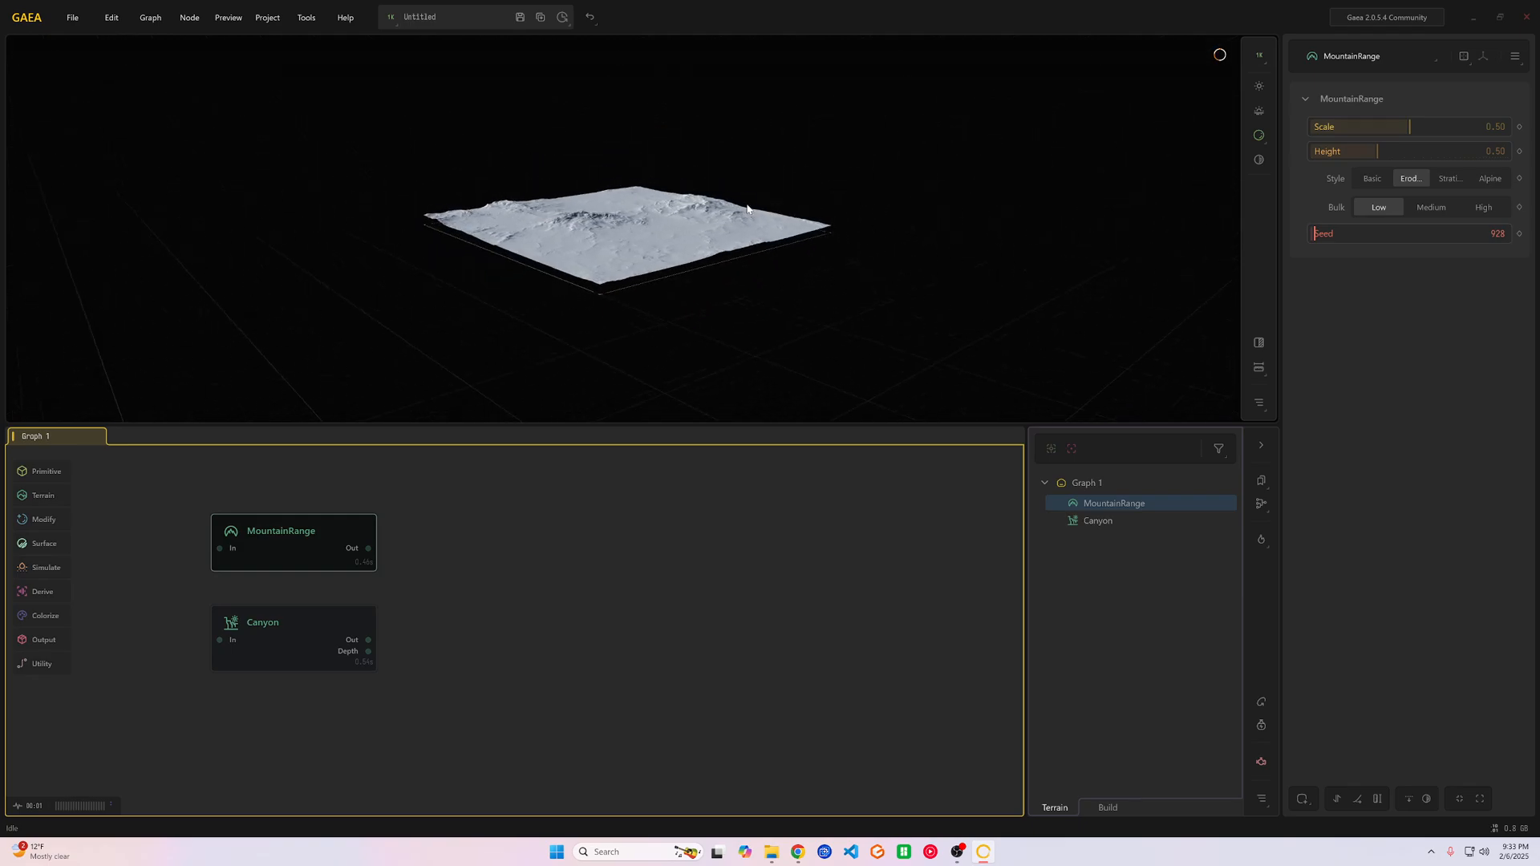
{"action": "left_click_drag", "start_coordinate": [1379, 151], "coordinate": [1434, 151]}
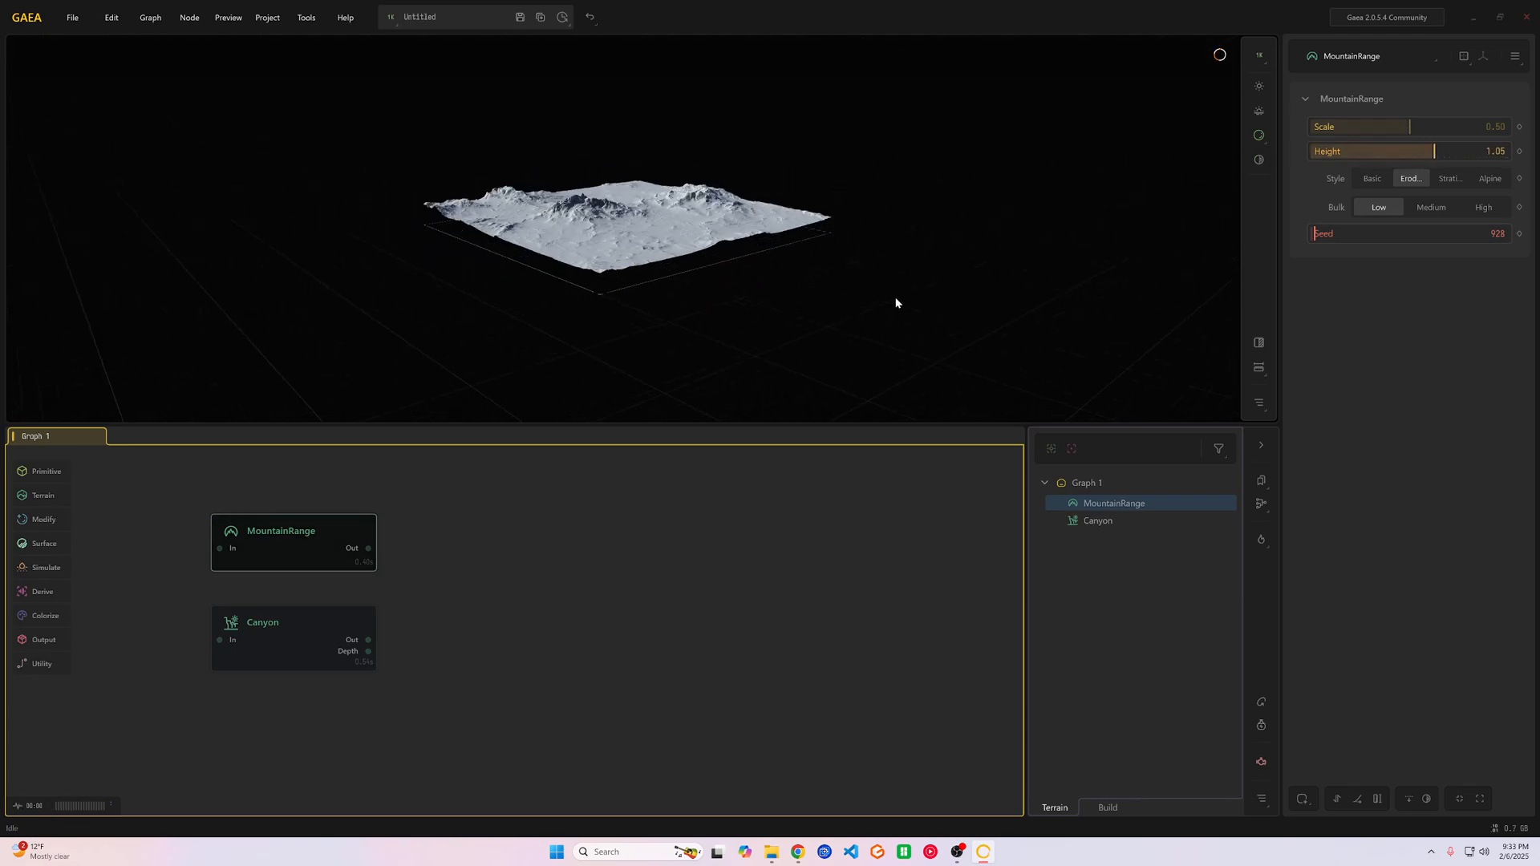
{"action": "mouse_move", "coordinate": [896, 302]}
{"action": "left_mouse_down"}
{"action": "mouse_move", "coordinate": [842, 332]}
{"action": "mouse_move", "coordinate": [892, 327]}
{"action": "mouse_move", "coordinate": [863, 334]}
{"action": "mouse_move", "coordinate": [874, 321]}
{"action": "left_mouse_up"}
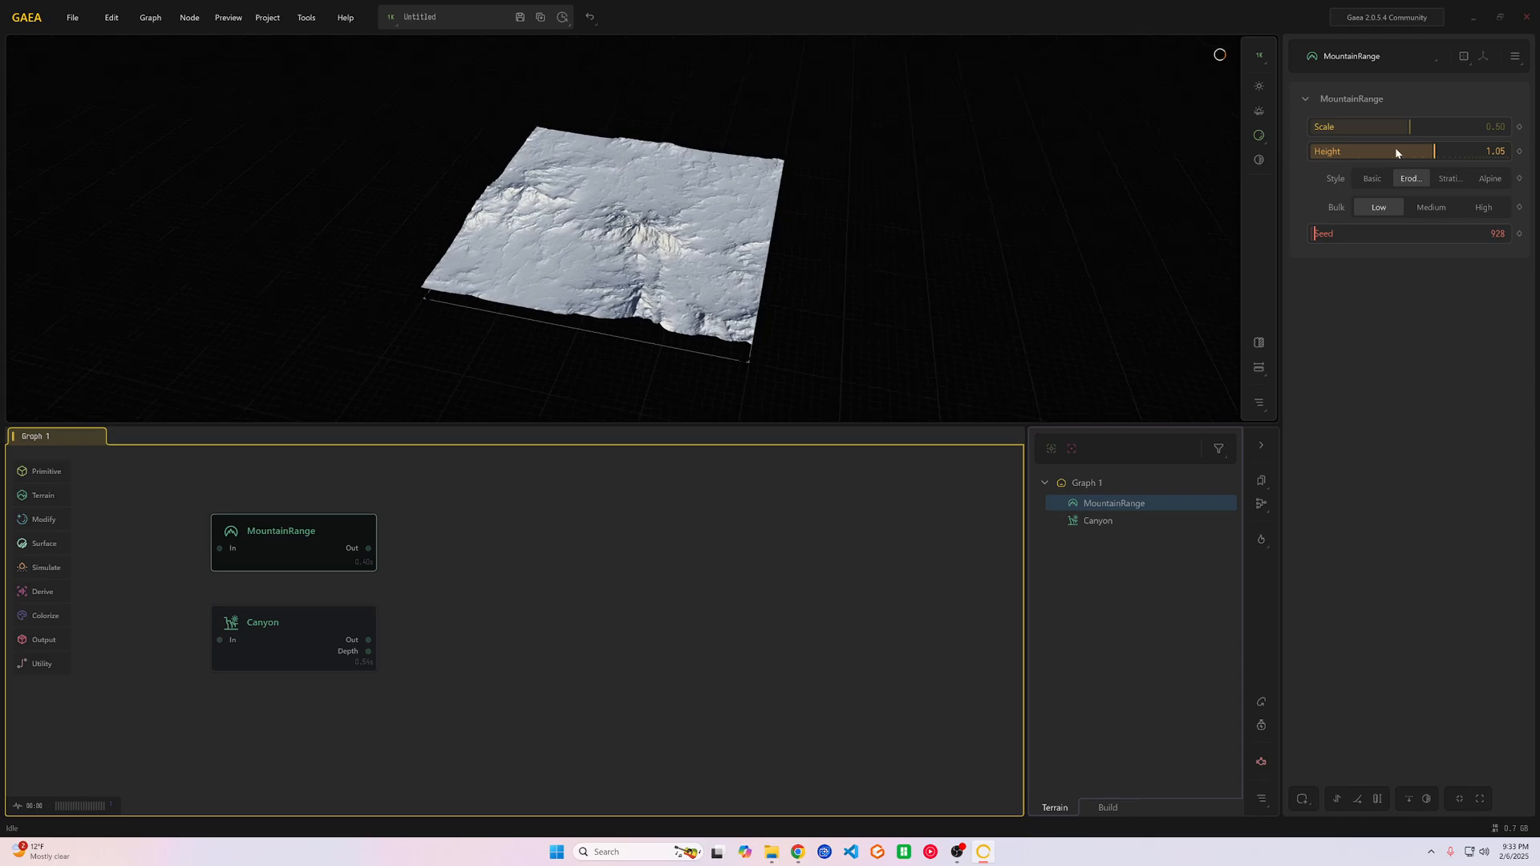
{"action": "left_click_drag", "start_coordinate": [1458, 152], "coordinate": [1461, 151]}
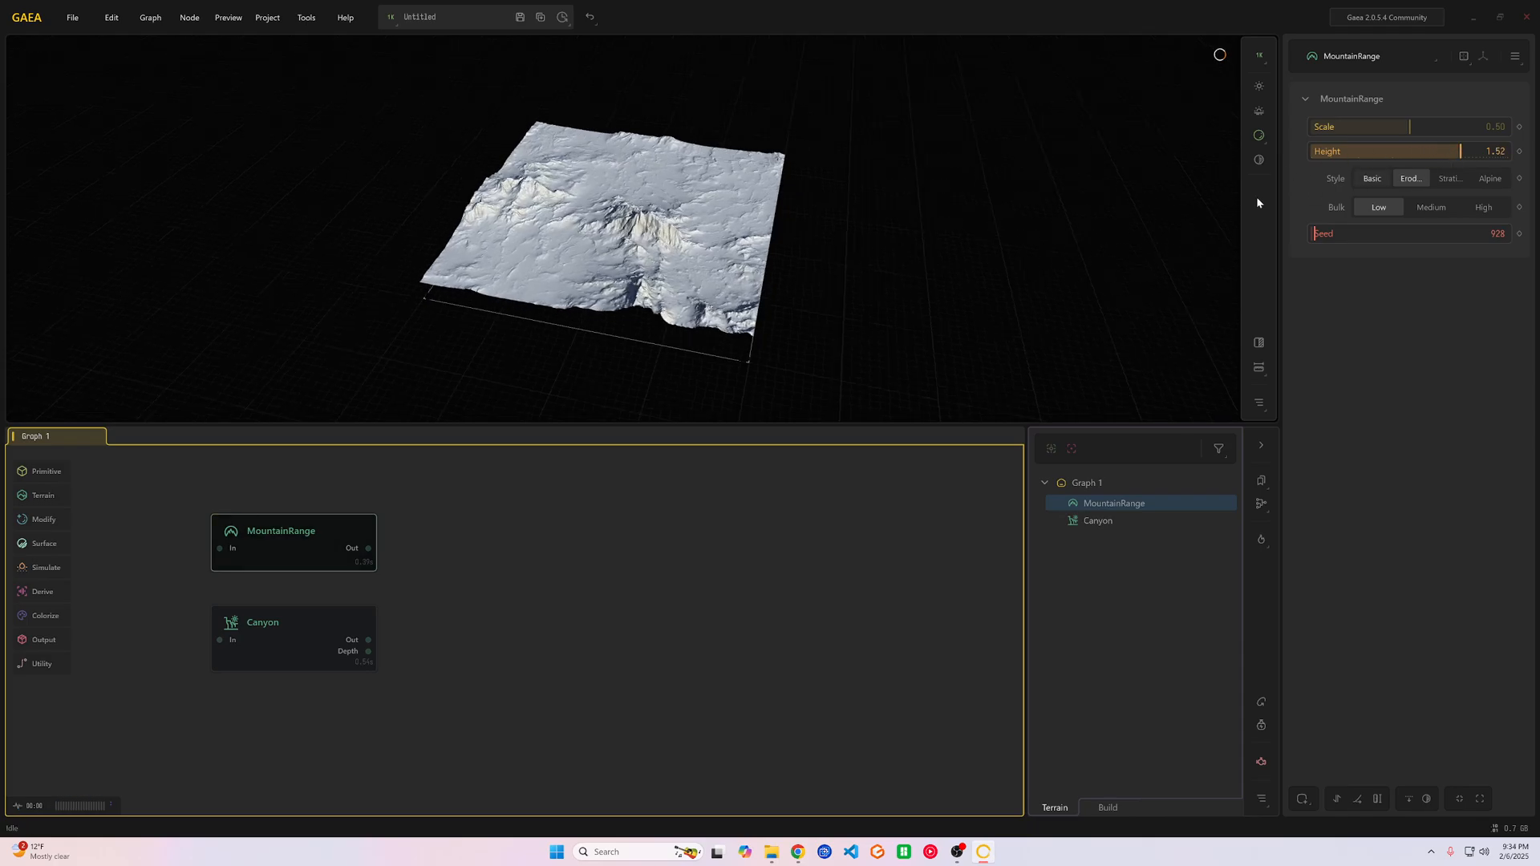
{"action": "left_click_drag", "start_coordinate": [1043, 200], "coordinate": [832, 233]}
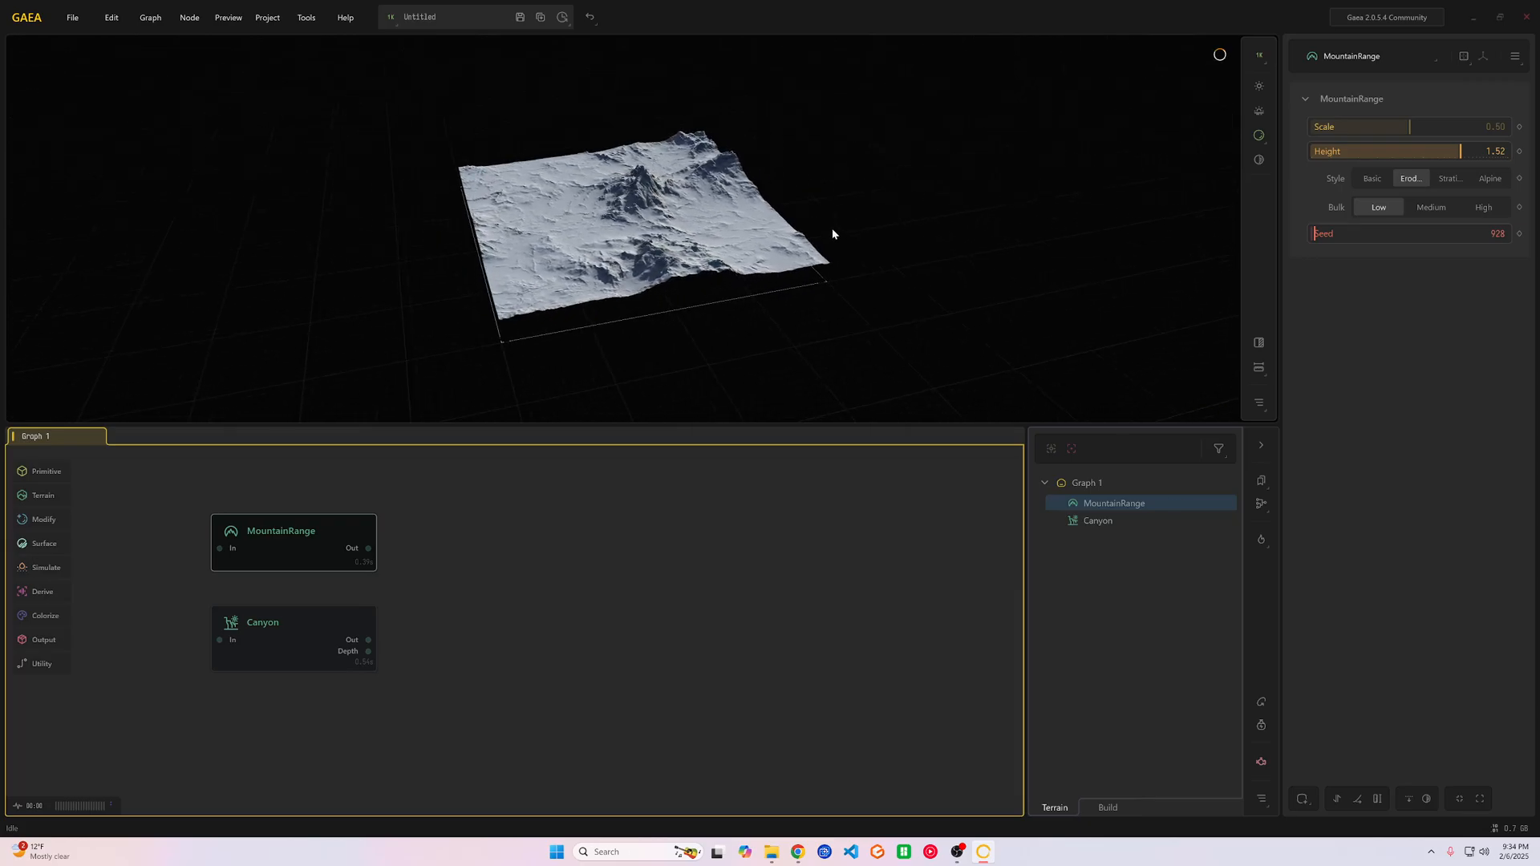
Step: Set the Canyon node's Scale to 0.16 and its Slot to 0.23
{"action": "left_click", "coordinate": [340, 618]}
{"action": "left_click_drag", "start_coordinate": [502, 354], "coordinate": [1069, 154]}
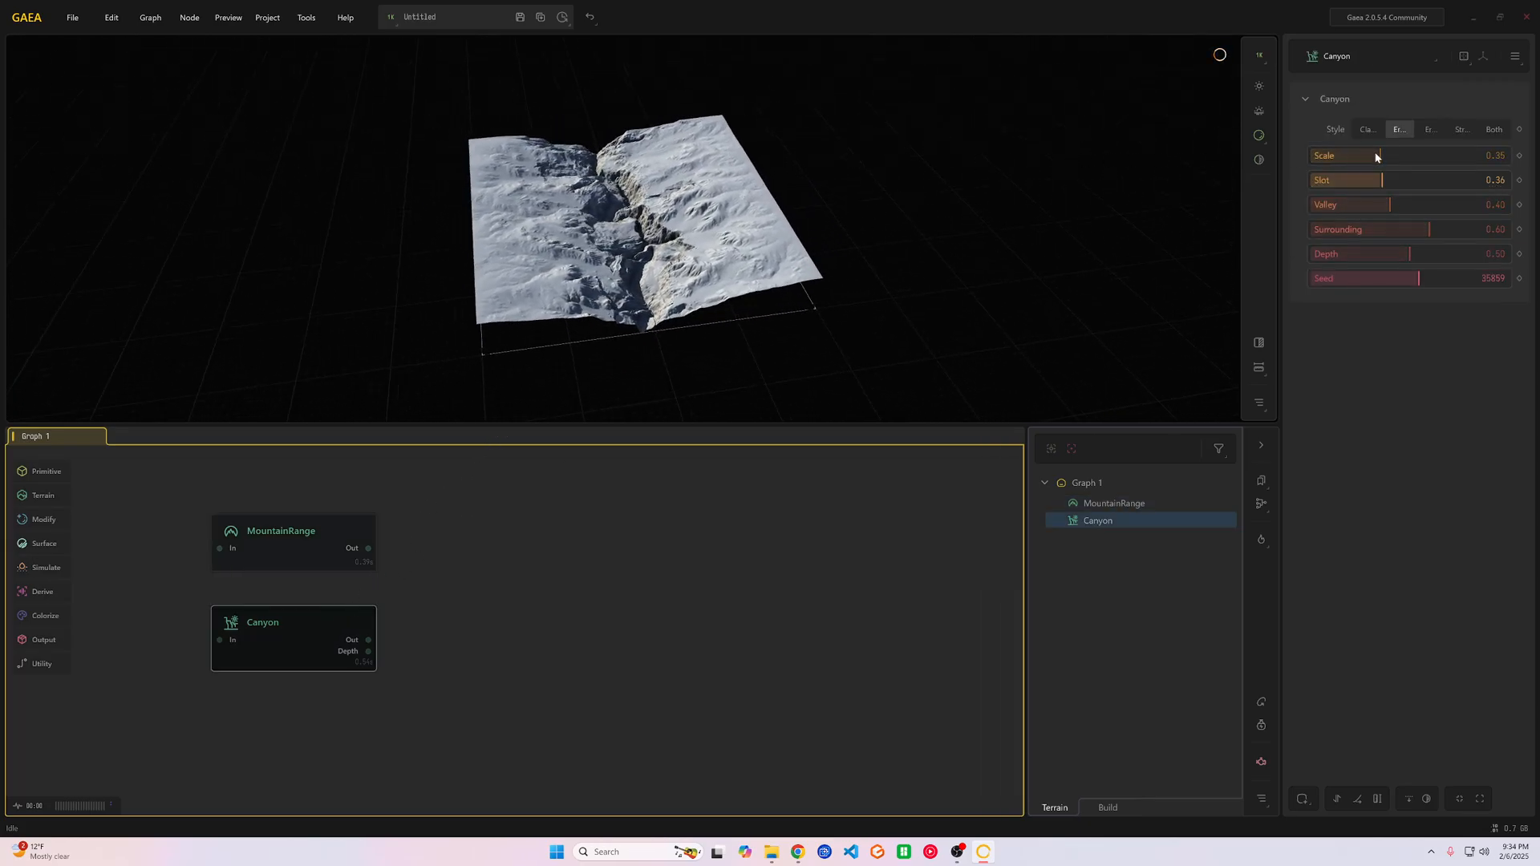
{"action": "left_click_drag", "start_coordinate": [1375, 157], "coordinate": [1341, 156]}
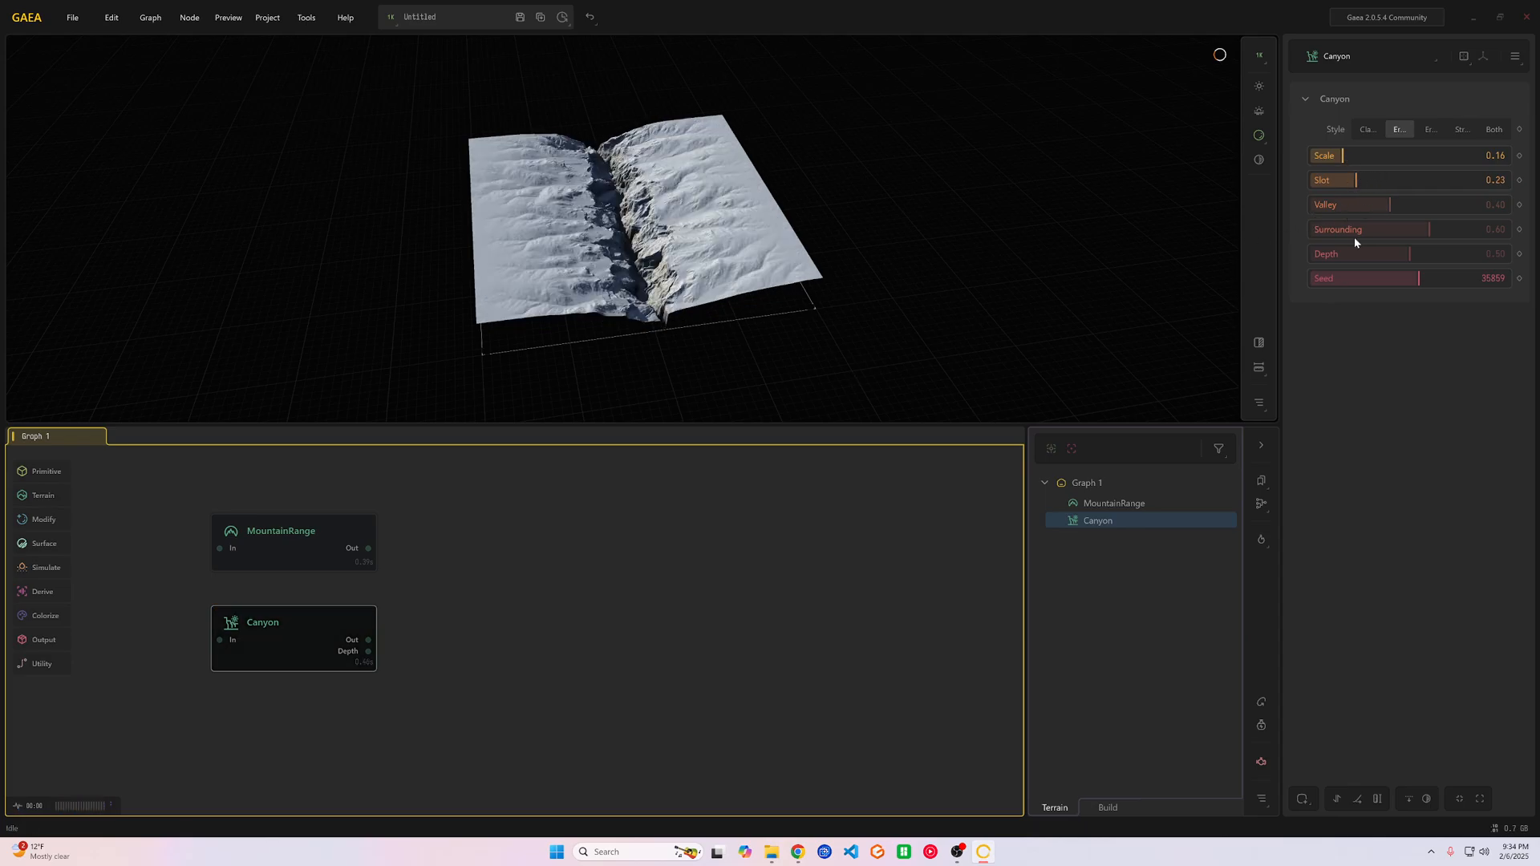
Step: Add a Combine node fed by the MountainRange output and connect the Canyon output to its second input
{"action": "left_click_drag", "start_coordinate": [464, 583], "coordinate": [505, 585]}
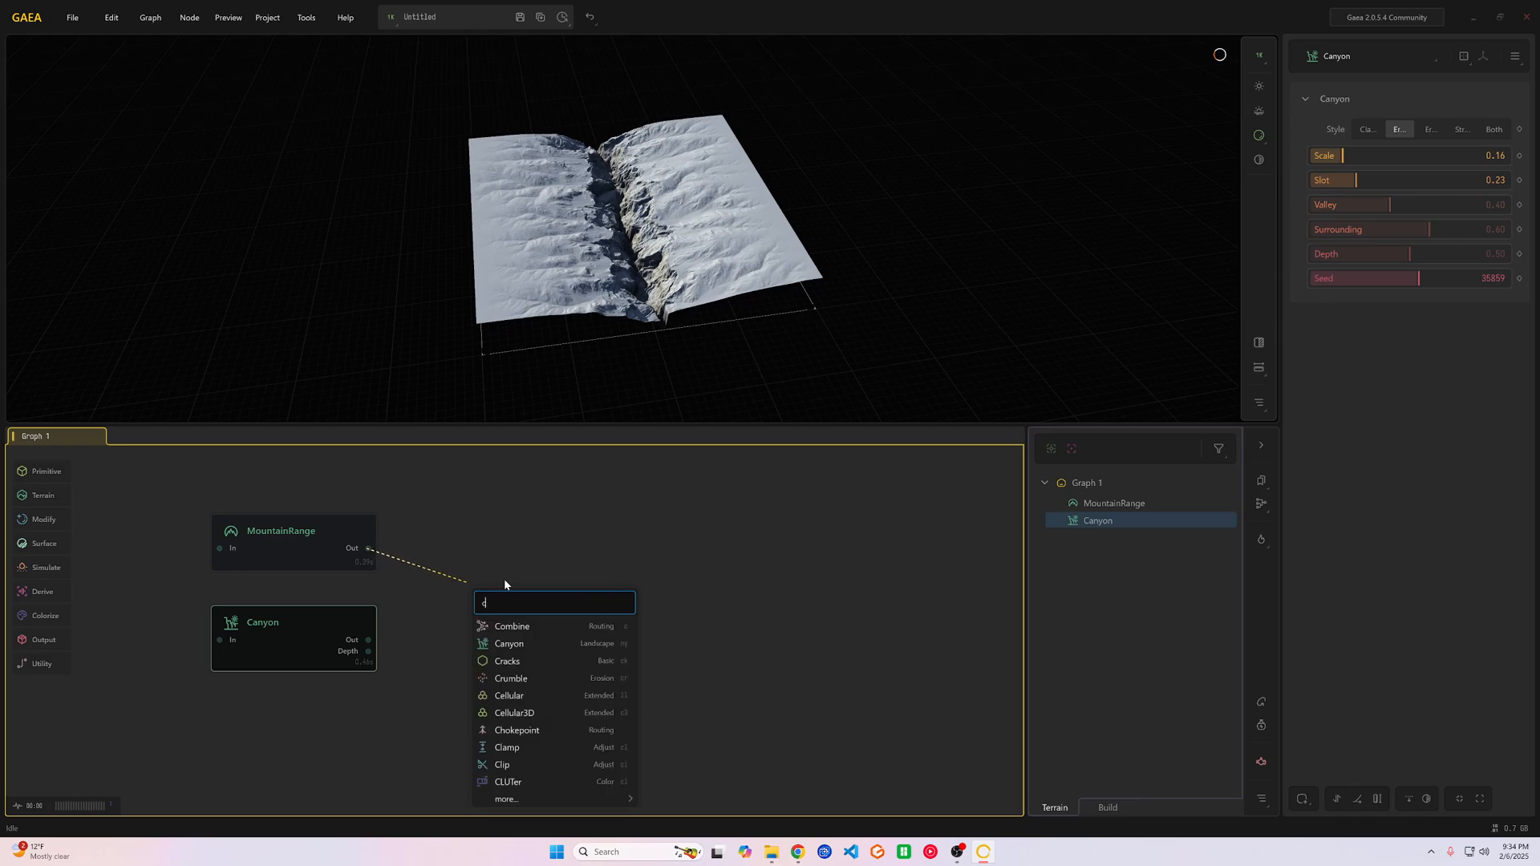
{"action": "type", "text": "com"}
{"action": "key", "text": "Return"}
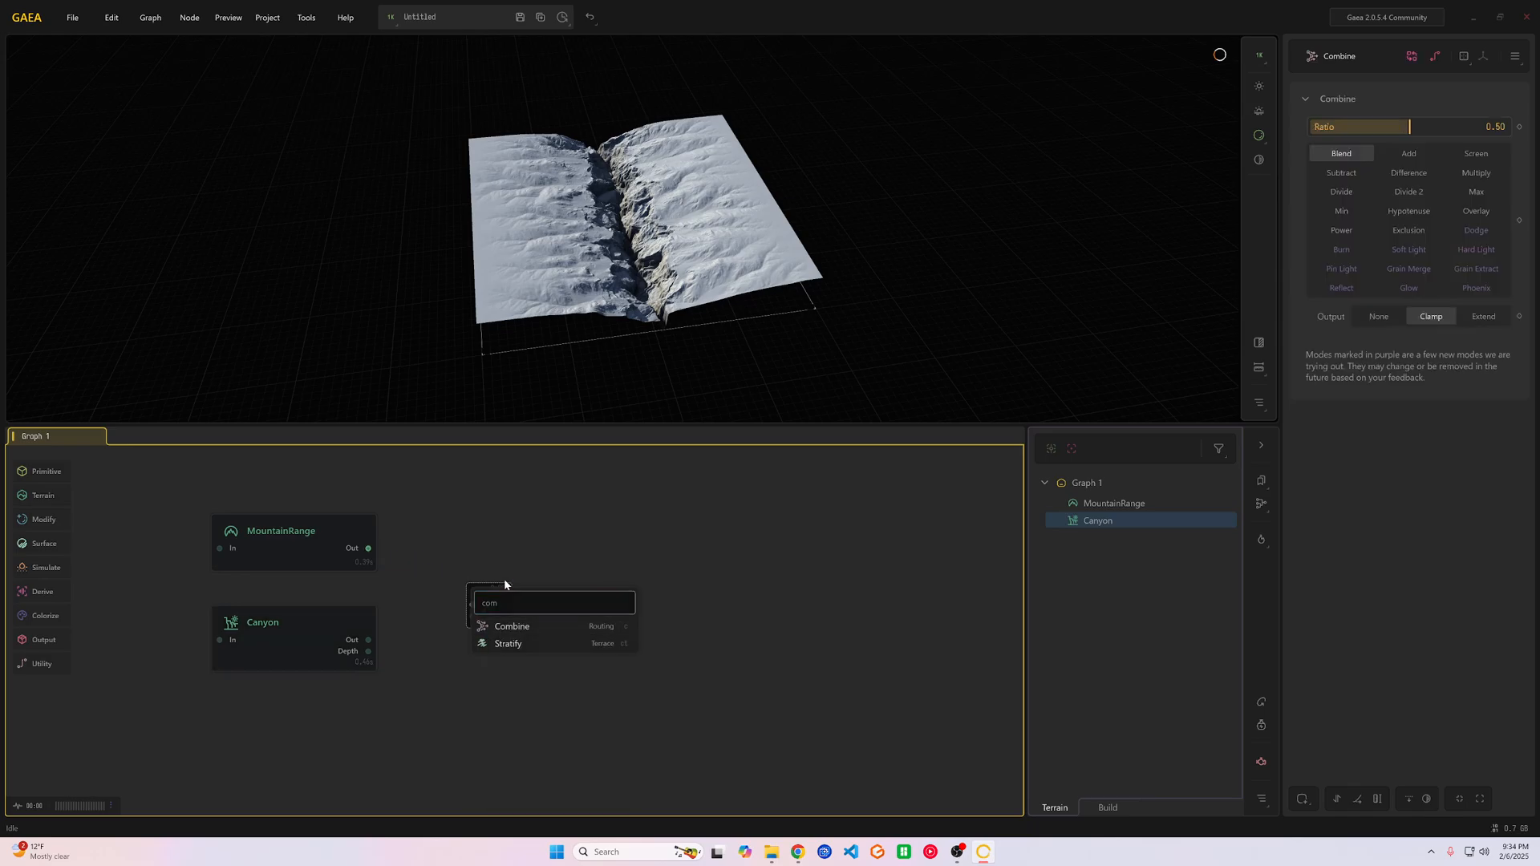
{"action": "left_click", "coordinate": [372, 648]}
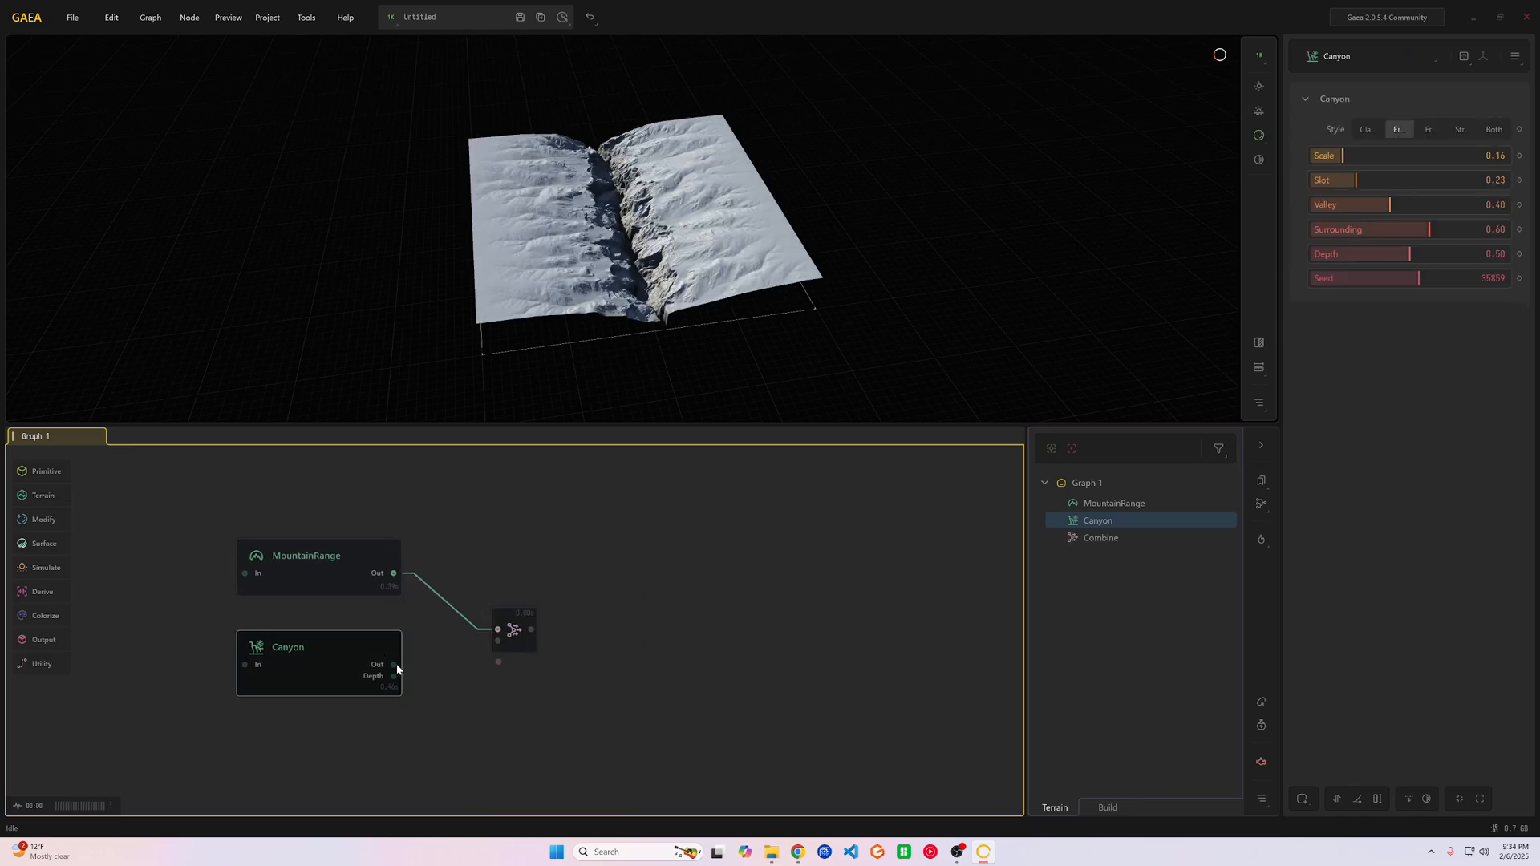
{"action": "left_click_drag", "start_coordinate": [393, 664], "coordinate": [498, 644]}
Step: Set the Combine node's blend Ratio to 0.27
{"action": "left_click", "coordinate": [514, 631]}
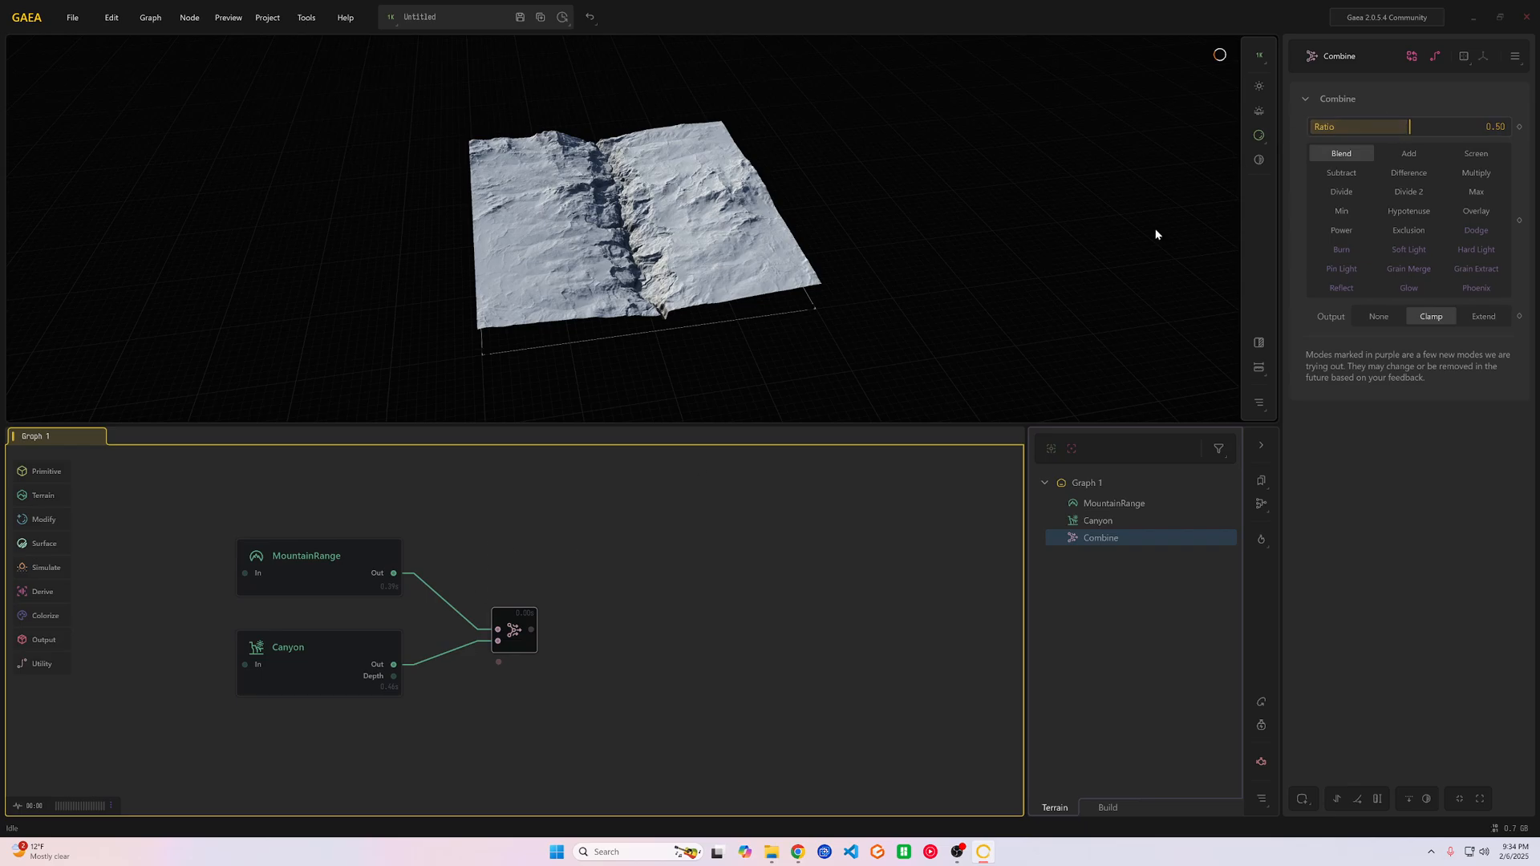
{"action": "left_click_drag", "start_coordinate": [1375, 134], "coordinate": [1362, 130]}
{"action": "left_click_drag", "start_coordinate": [706, 265], "coordinate": [531, 352]}
Step: Change the Canyon node's Seed to 16784 and its Slot to 0.19
{"action": "left_click", "coordinate": [324, 566]}
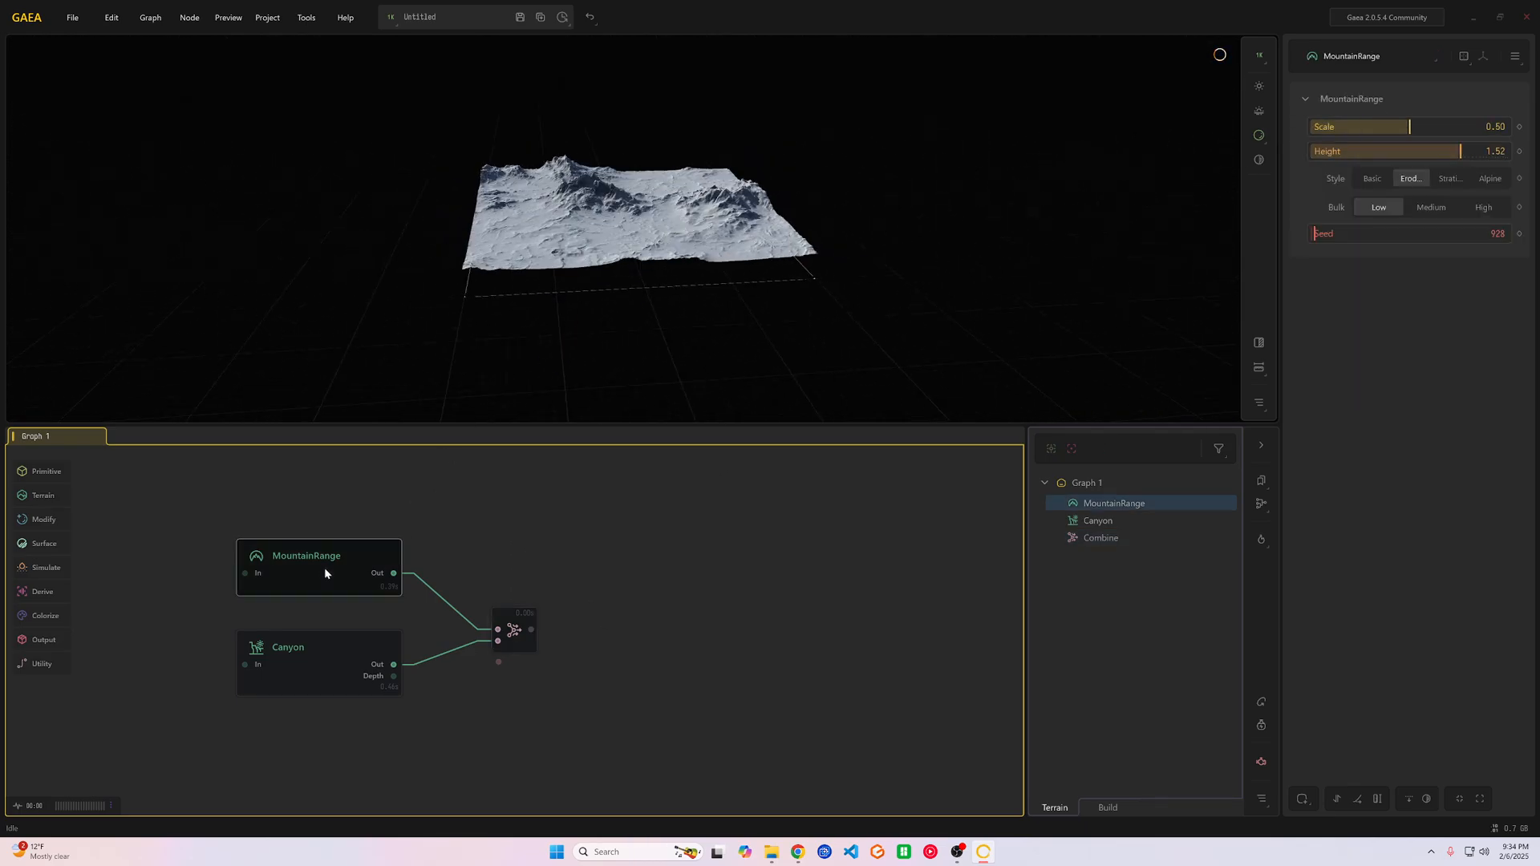
{"action": "left_click_drag", "start_coordinate": [450, 395], "coordinate": [492, 418]}
{"action": "left_click", "coordinate": [361, 646]}
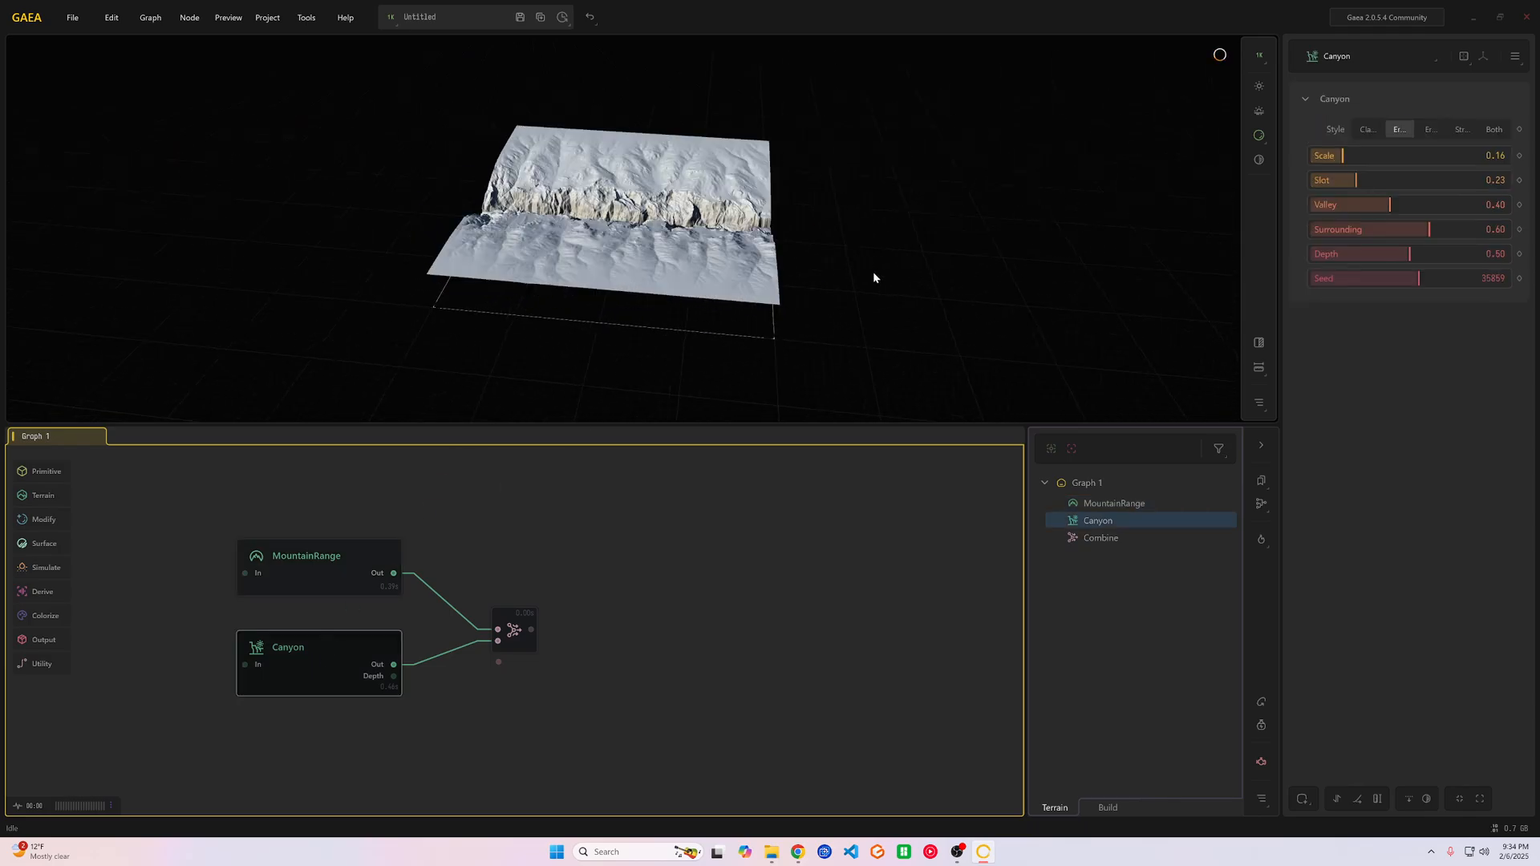
{"action": "left_click_drag", "start_coordinate": [874, 273], "coordinate": [900, 273]}
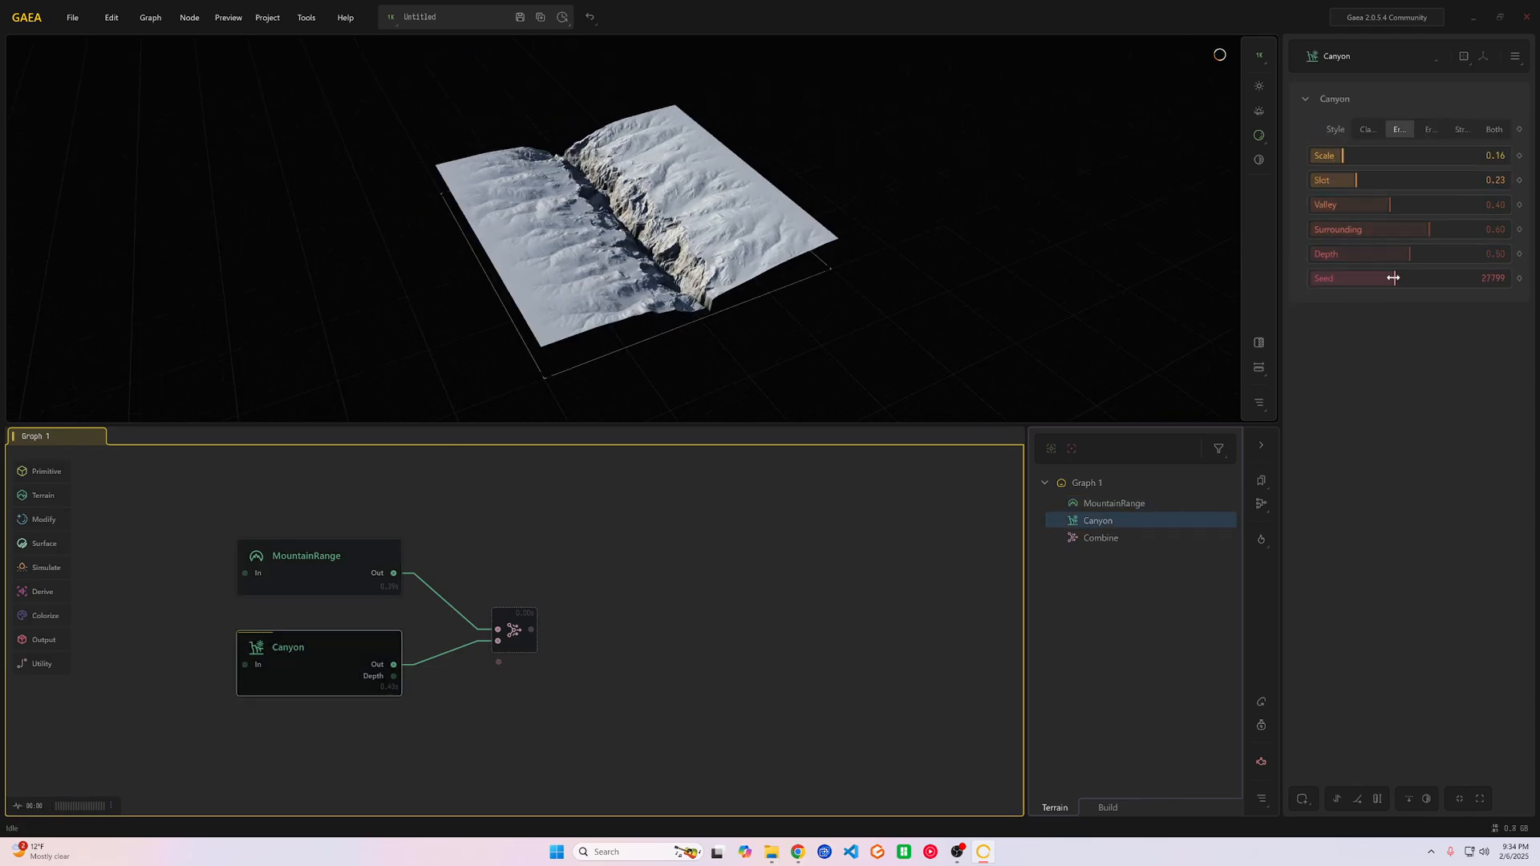
{"action": "left_click_drag", "start_coordinate": [1393, 277], "coordinate": [1361, 278]}
{"action": "left_click_drag", "start_coordinate": [1355, 182], "coordinate": [1347, 183]}
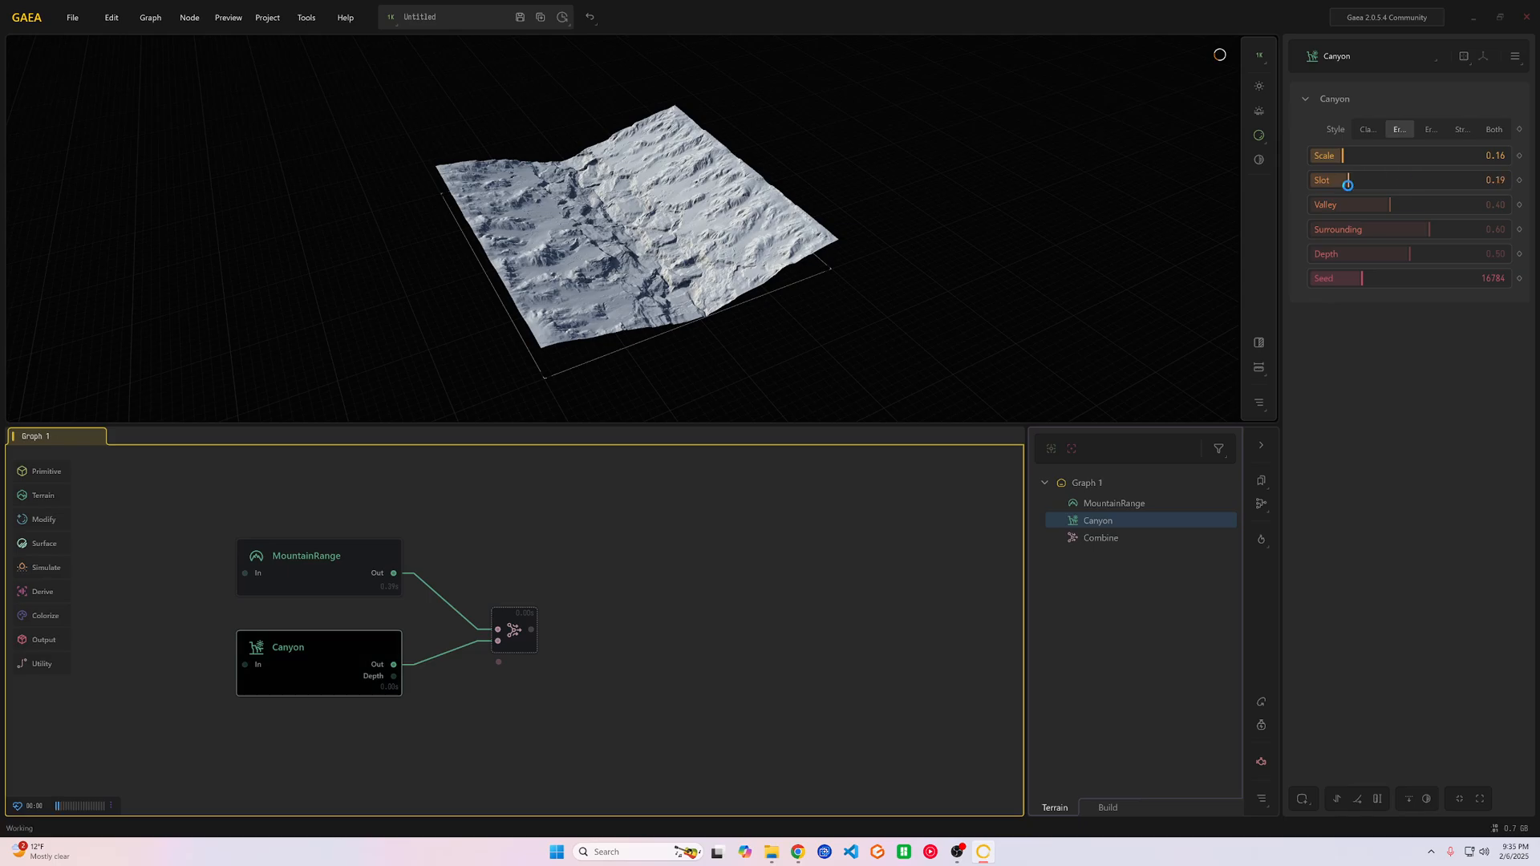
Step: Move the Combine node down level with the Canyon output and compare the MountainRange, Canyon and Combine terrains
{"action": "left_click_drag", "start_coordinate": [514, 631], "coordinate": [514, 652]}
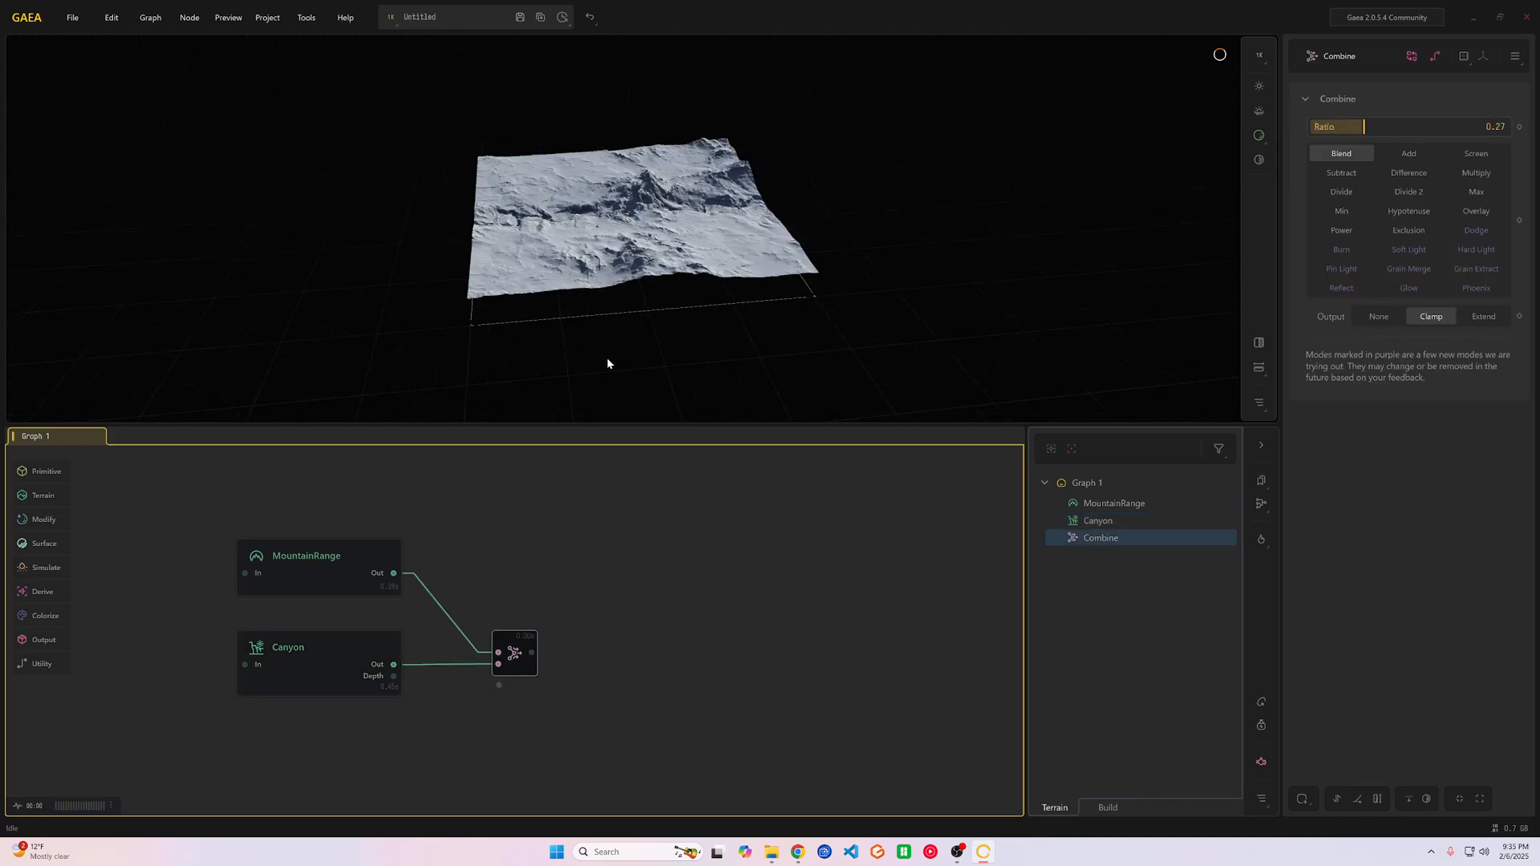
{"action": "left_click_drag", "start_coordinate": [607, 358], "coordinate": [674, 362]}
{"action": "left_click", "coordinate": [329, 576]}
{"action": "left_click", "coordinate": [337, 659]}
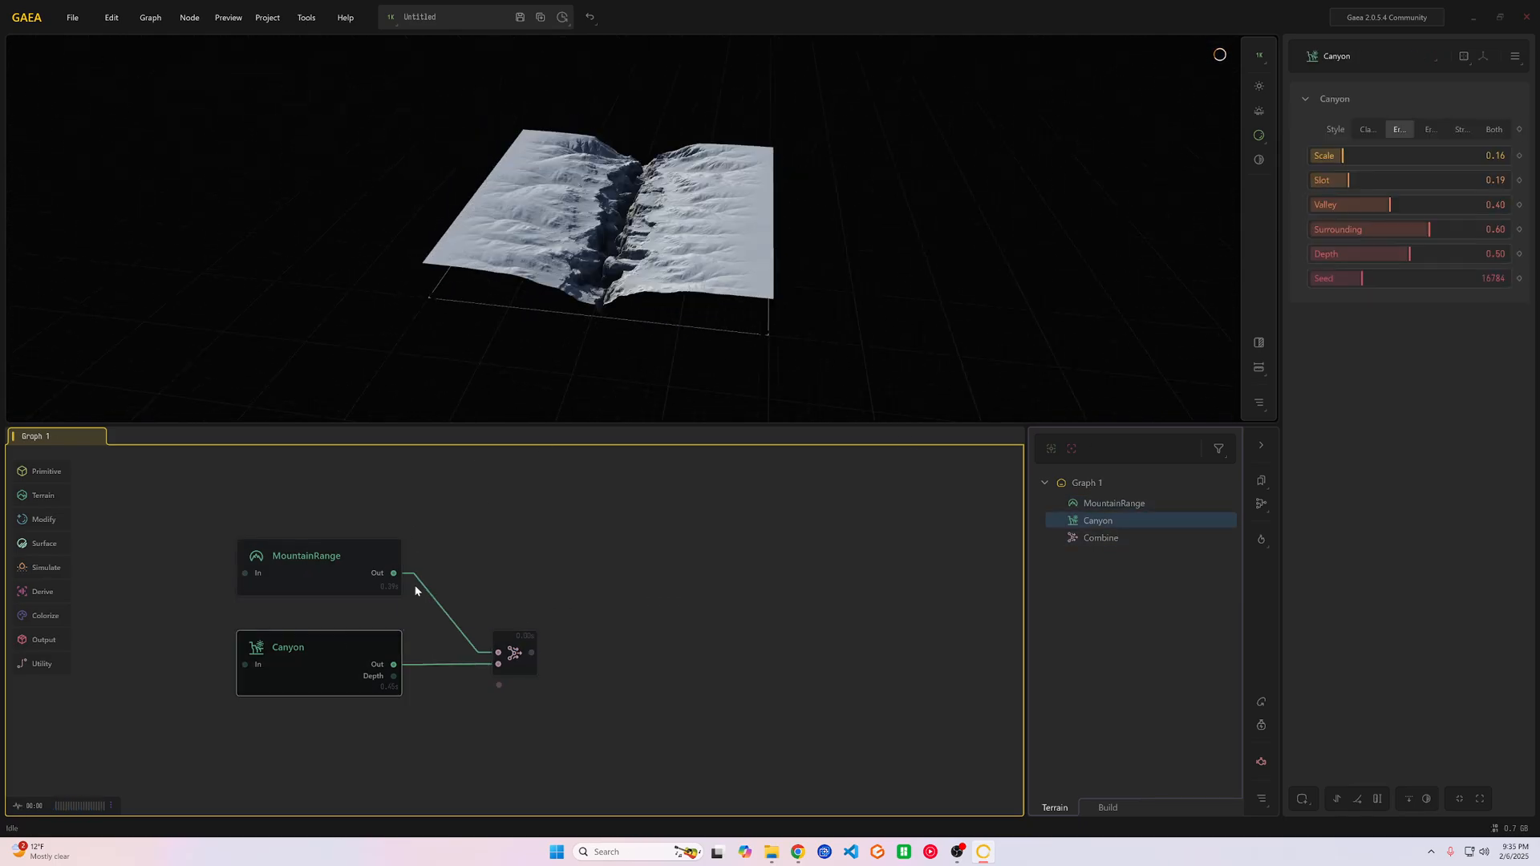
{"action": "left_click", "coordinate": [400, 587]}
{"action": "left_click", "coordinate": [516, 653]}
Step: Add an Erosion2 node connected to the Combine node's output
{"action": "left_click_drag", "start_coordinate": [901, 262], "coordinate": [538, 555]}
{"action": "left_click_drag", "start_coordinate": [622, 659], "coordinate": [622, 658]}
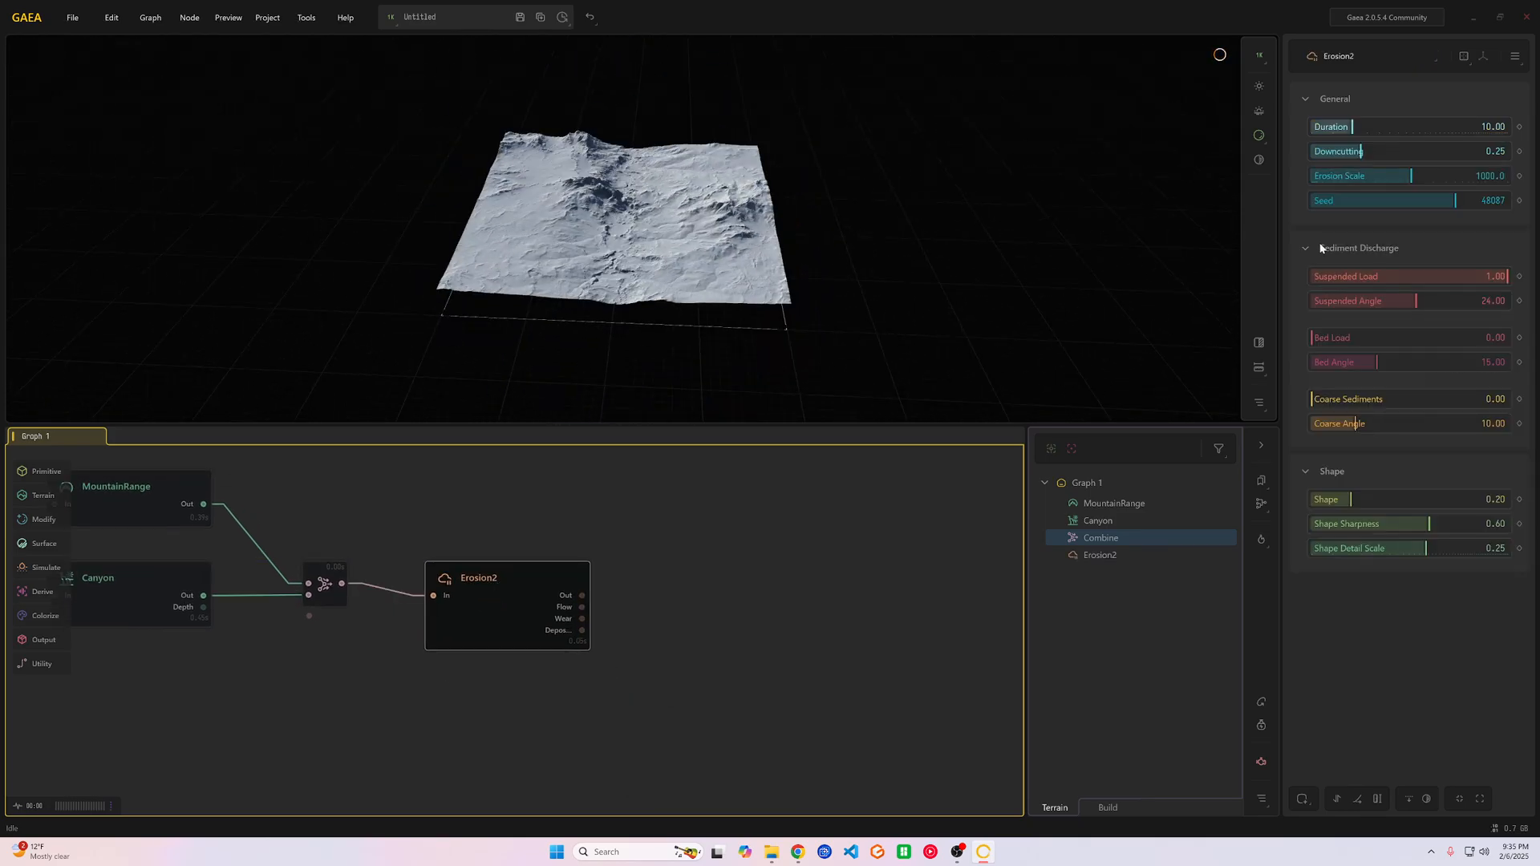
Step: Set the Erosion2 node's Duration to 2.60 and its Erosion Scale to 61.79
{"action": "scroll", "coordinate": [633, 227], "scroll_direction": "up", "scroll_amount": 5}
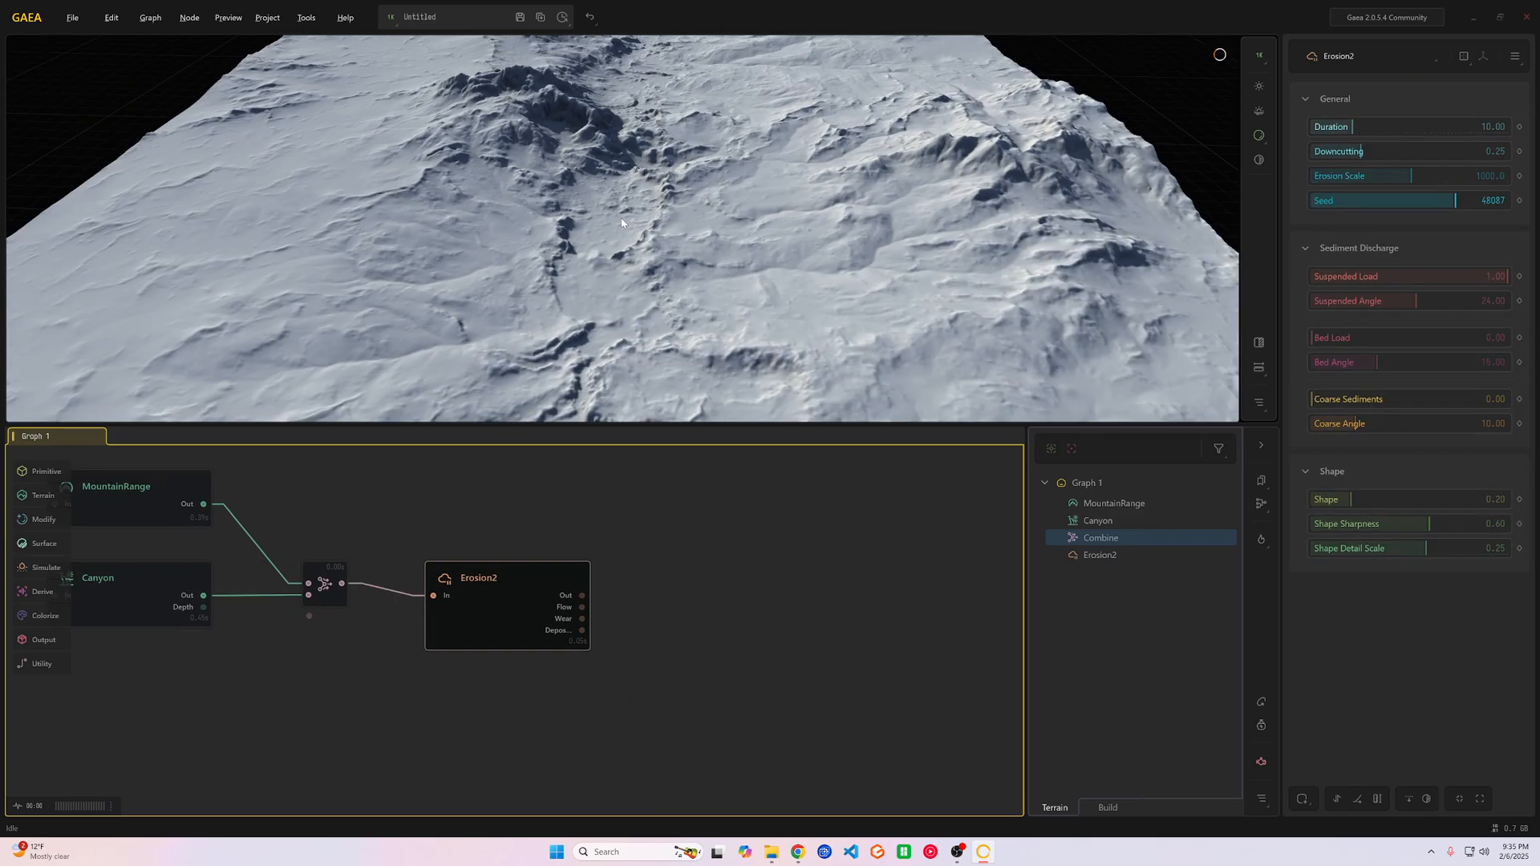
{"action": "scroll", "coordinate": [626, 225], "scroll_direction": "down", "scroll_amount": 3}
{"action": "scroll", "coordinate": [617, 222], "scroll_direction": "up", "scroll_amount": 3}
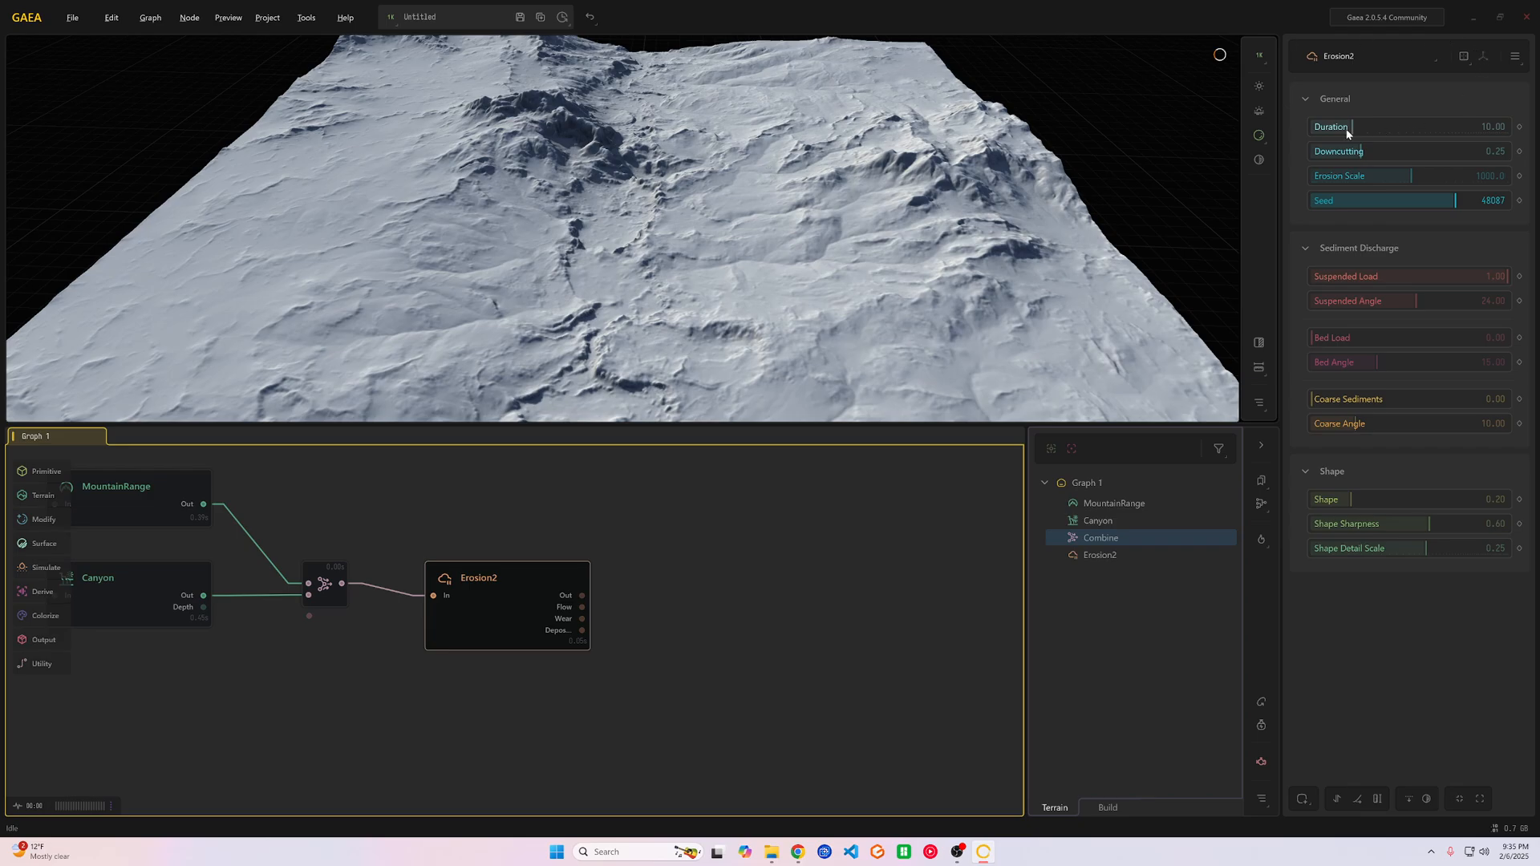
{"action": "left_click_drag", "start_coordinate": [1346, 126], "coordinate": [1317, 127]}
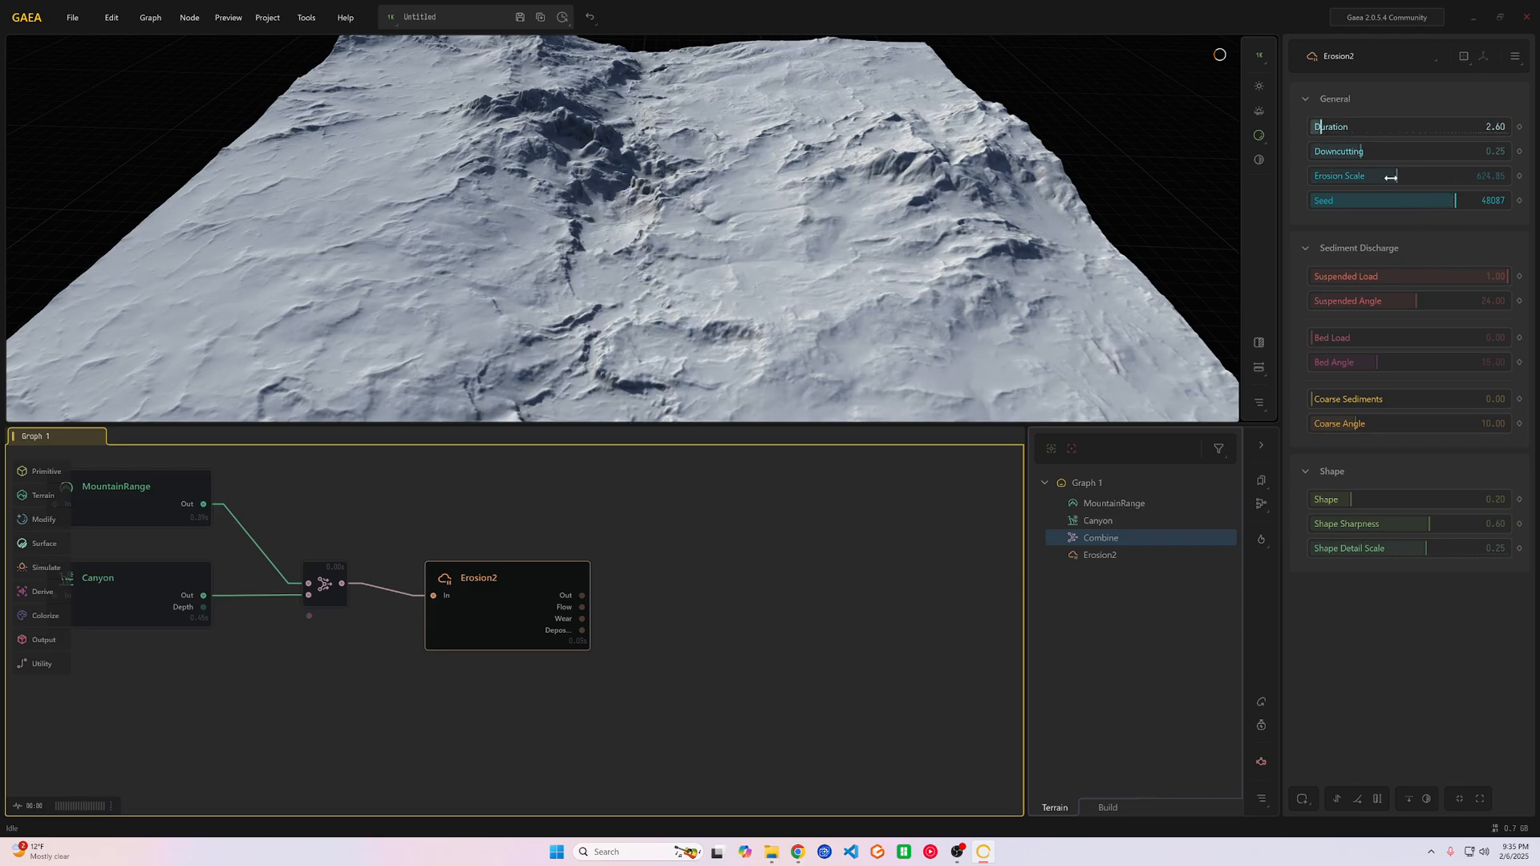
{"action": "left_click_drag", "start_coordinate": [922, 233], "coordinate": [465, 241]}
{"action": "left_click", "coordinate": [1334, 175]}
{"action": "mouse_move", "coordinate": [1334, 176]}
{"action": "left_mouse_down"}
{"action": "mouse_move", "coordinate": [1492, 179]}
{"action": "mouse_move", "coordinate": [1337, 180]}
{"action": "left_mouse_up"}
{"action": "left_click_drag", "start_coordinate": [577, 253], "coordinate": [730, 268]}
Step: Add a Lake node connected to the Erosion2 node's main output
{"action": "left_click_drag", "start_coordinate": [582, 595], "coordinate": [647, 592]}
{"action": "type", "text": "lakes"}
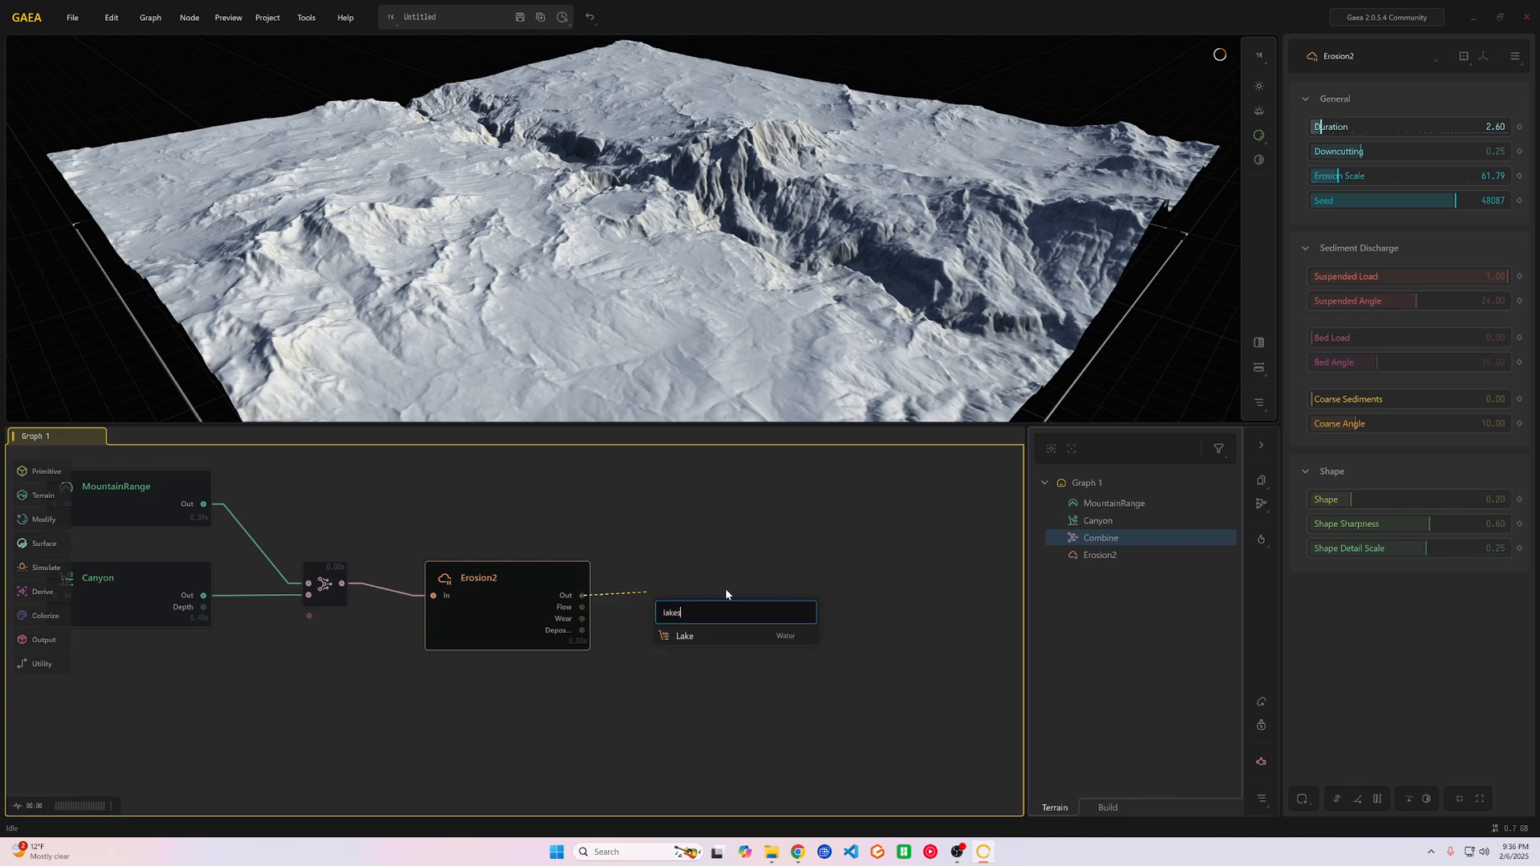
{"action": "key", "text": "Return"}
Step: Lower the Lake node's Precipitation to 5.51
{"action": "left_click_drag", "start_coordinate": [540, 379], "coordinate": [646, 292]}
{"action": "scroll", "coordinate": [649, 319], "scroll_direction": "up", "scroll_amount": 3}
{"action": "scroll", "coordinate": [754, 289], "scroll_direction": "down", "scroll_amount": 5}
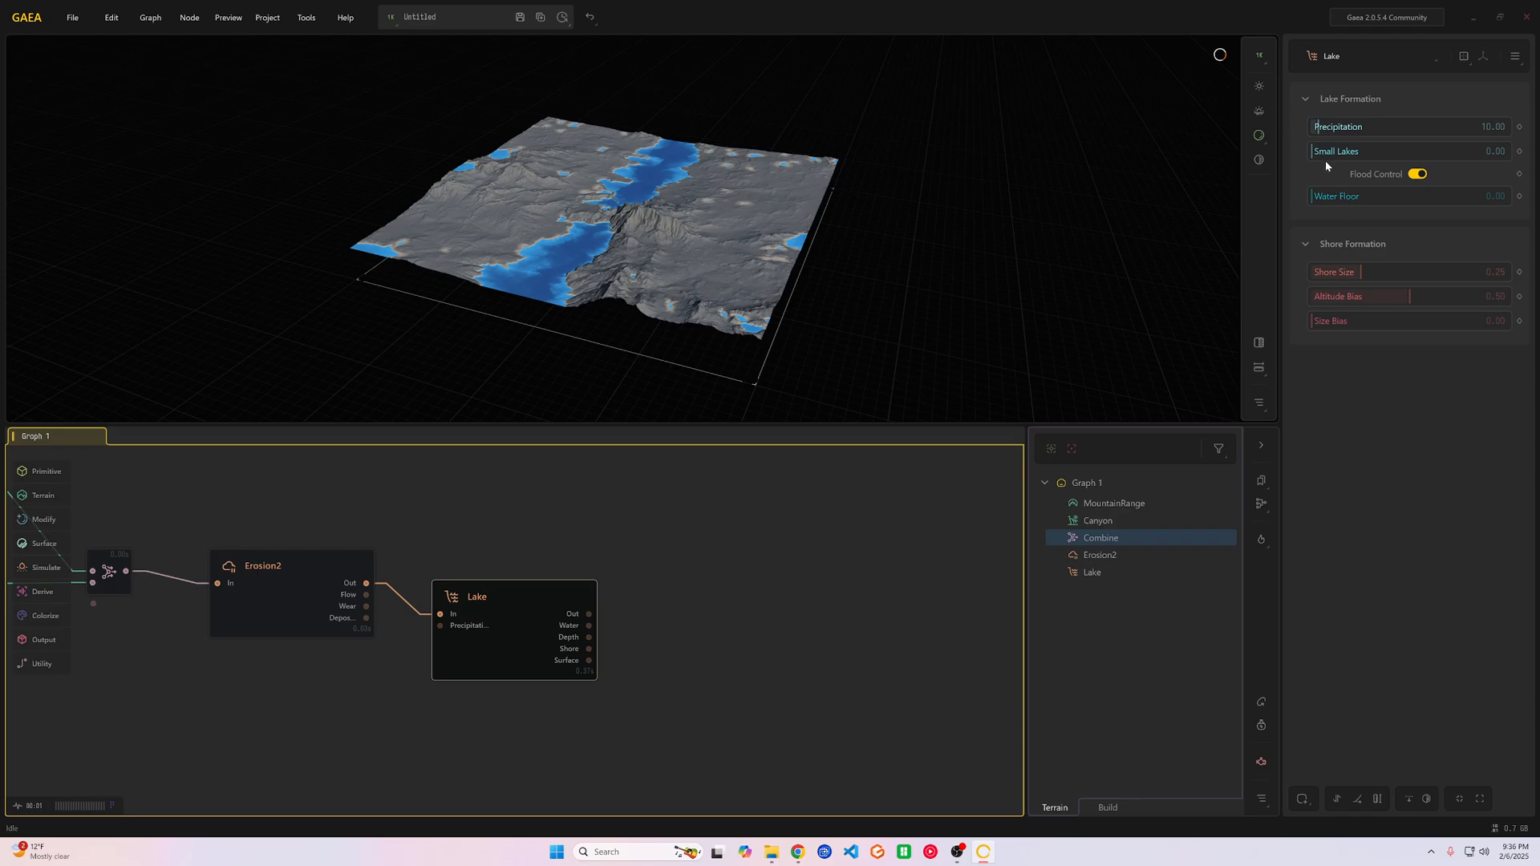
{"action": "left_click_drag", "start_coordinate": [1318, 129], "coordinate": [1316, 129]}
{"action": "left_click_drag", "start_coordinate": [750, 277], "coordinate": [922, 275]}
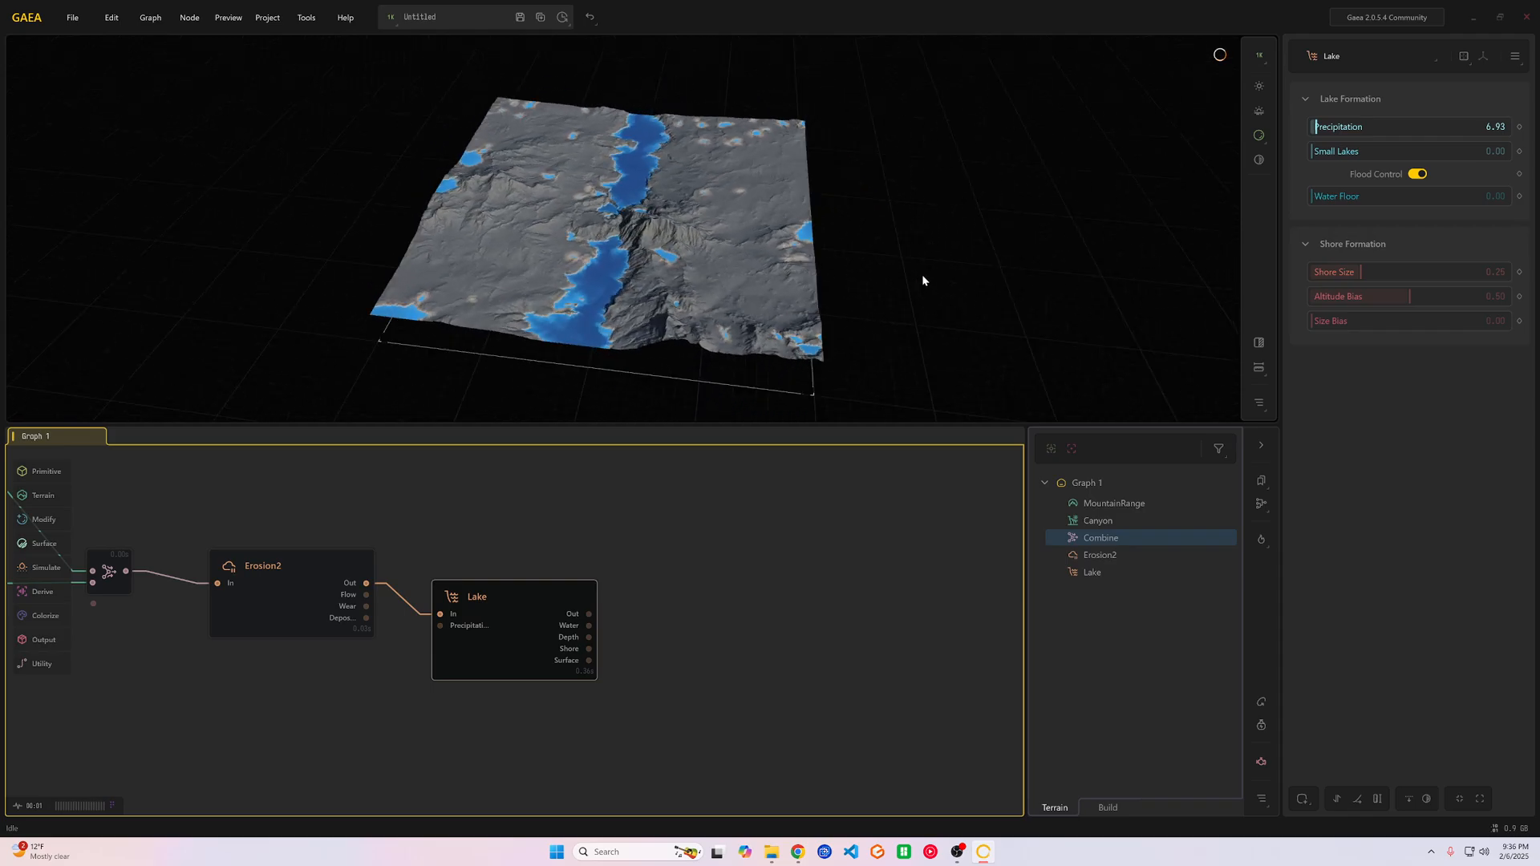
{"action": "left_click_drag", "start_coordinate": [1318, 126], "coordinate": [1313, 126]}
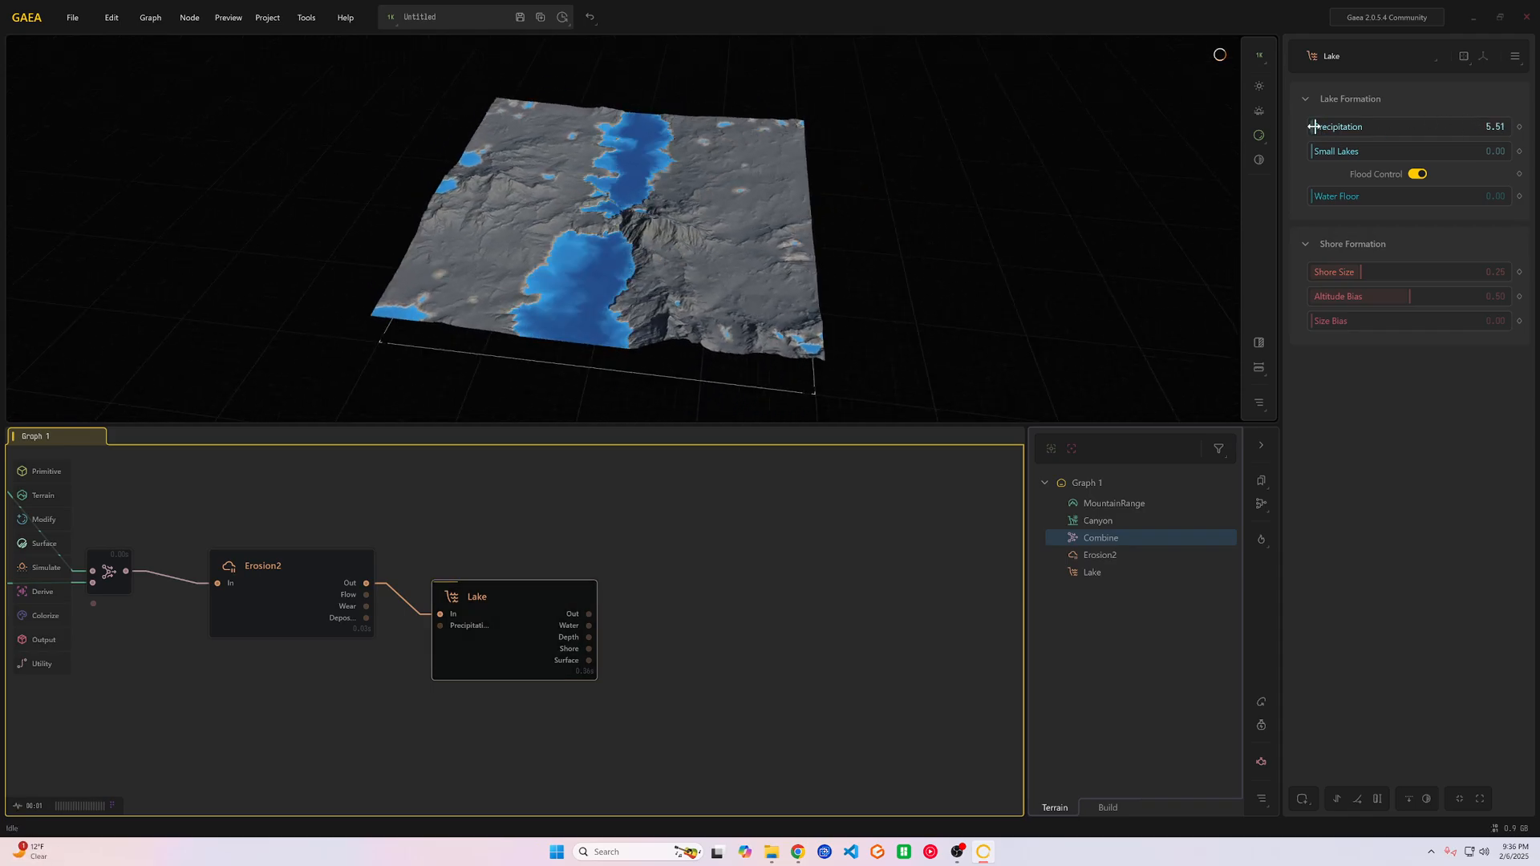
Step: Add an Unreal output node connected to the Lake node's main output and align it with the Lake node
{"action": "left_click_drag", "start_coordinate": [874, 204], "coordinate": [721, 247]}
{"action": "scroll", "coordinate": [719, 228], "scroll_direction": "up", "scroll_amount": 3}
{"action": "left_click_drag", "start_coordinate": [533, 612], "coordinate": [636, 586]}
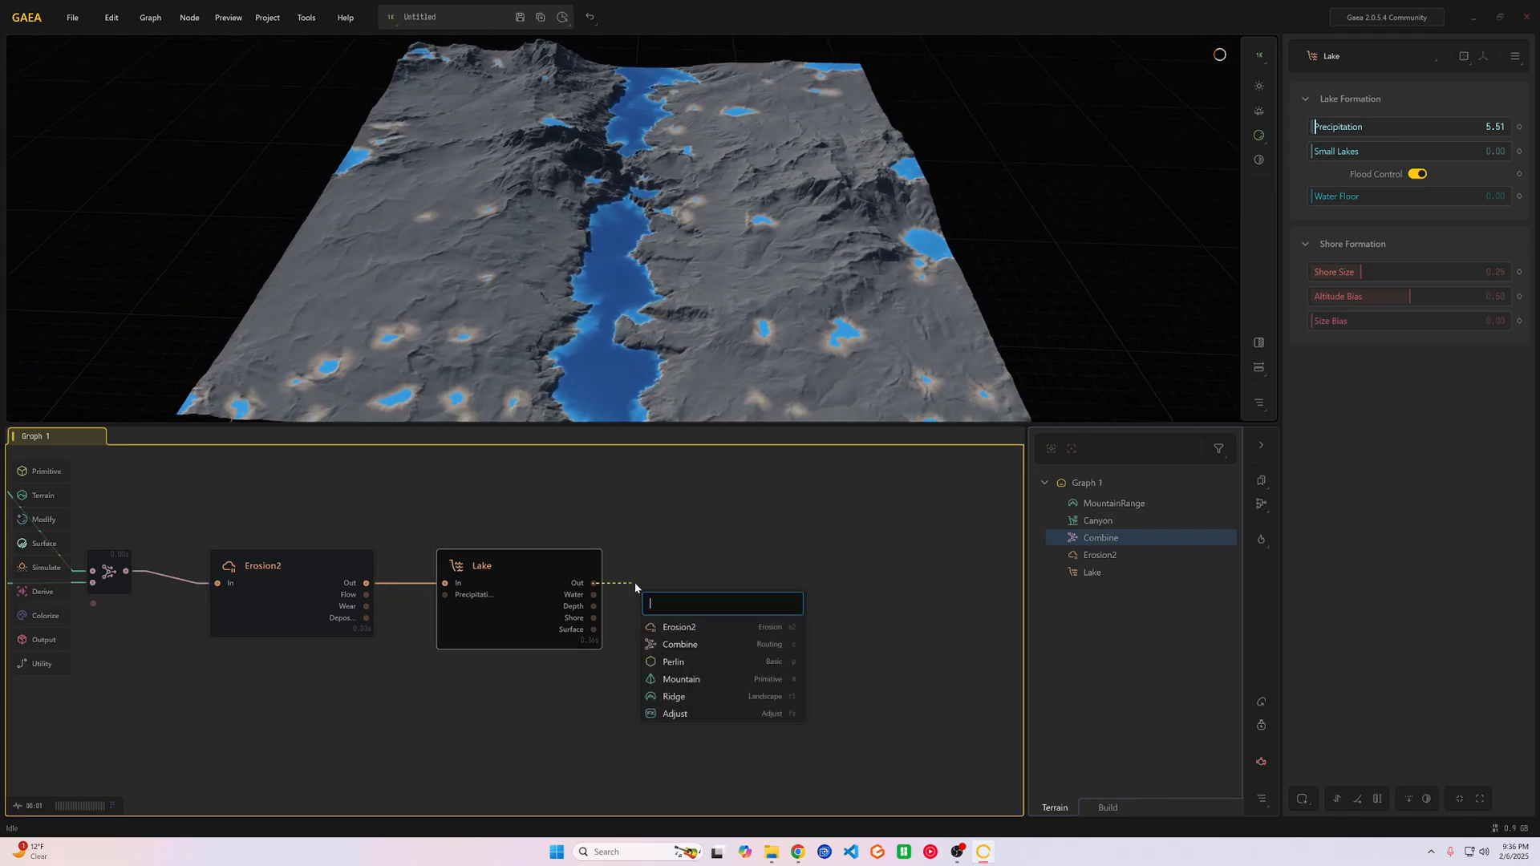
{"action": "type", "text": "unr"}
{"action": "left_click", "coordinate": [667, 627]}
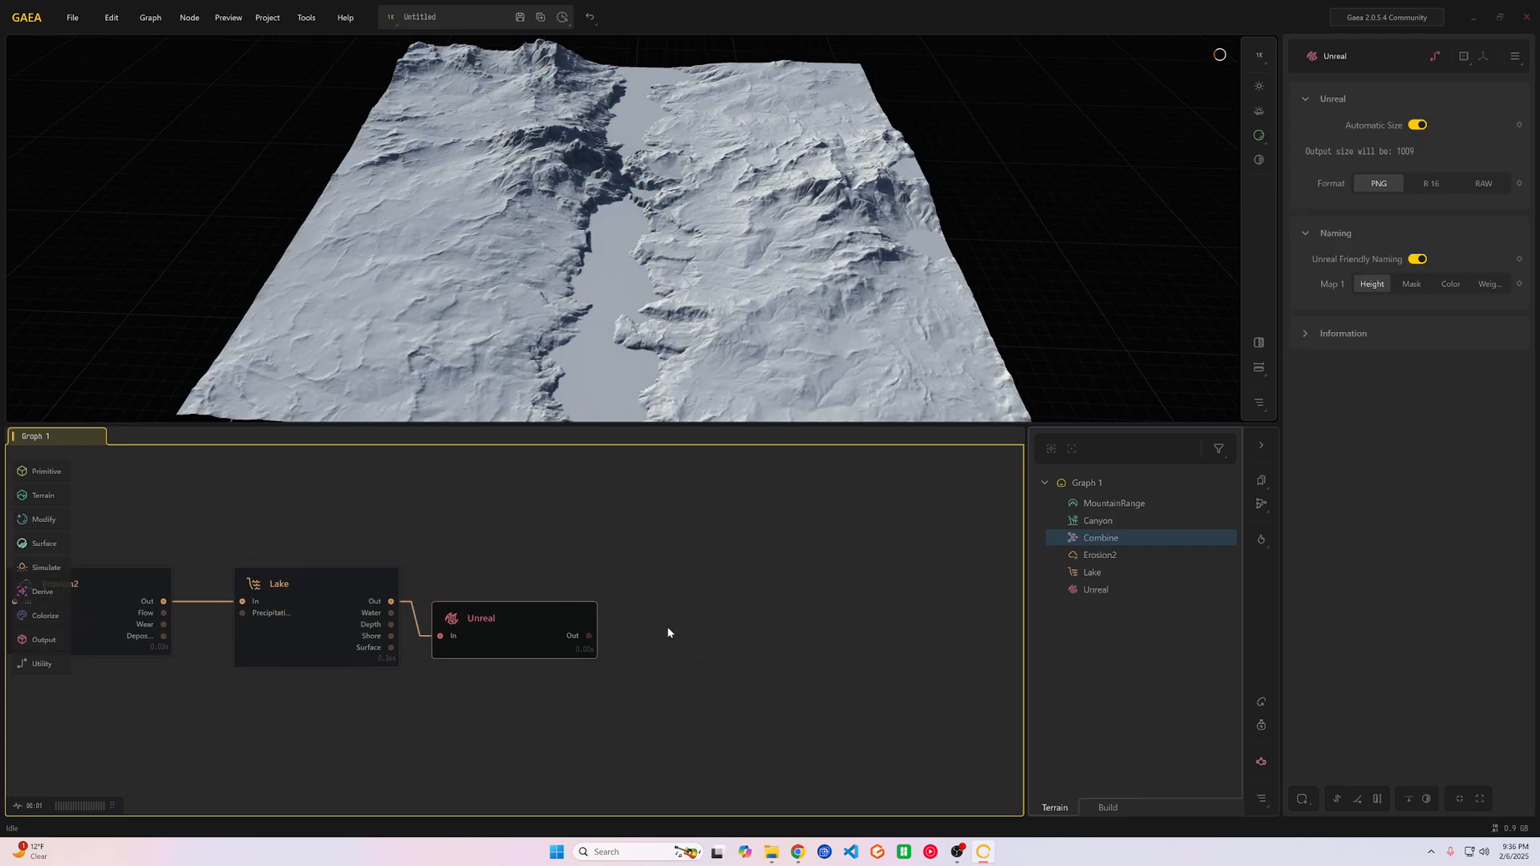
{"action": "left_click_drag", "start_coordinate": [523, 625], "coordinate": [540, 591]}
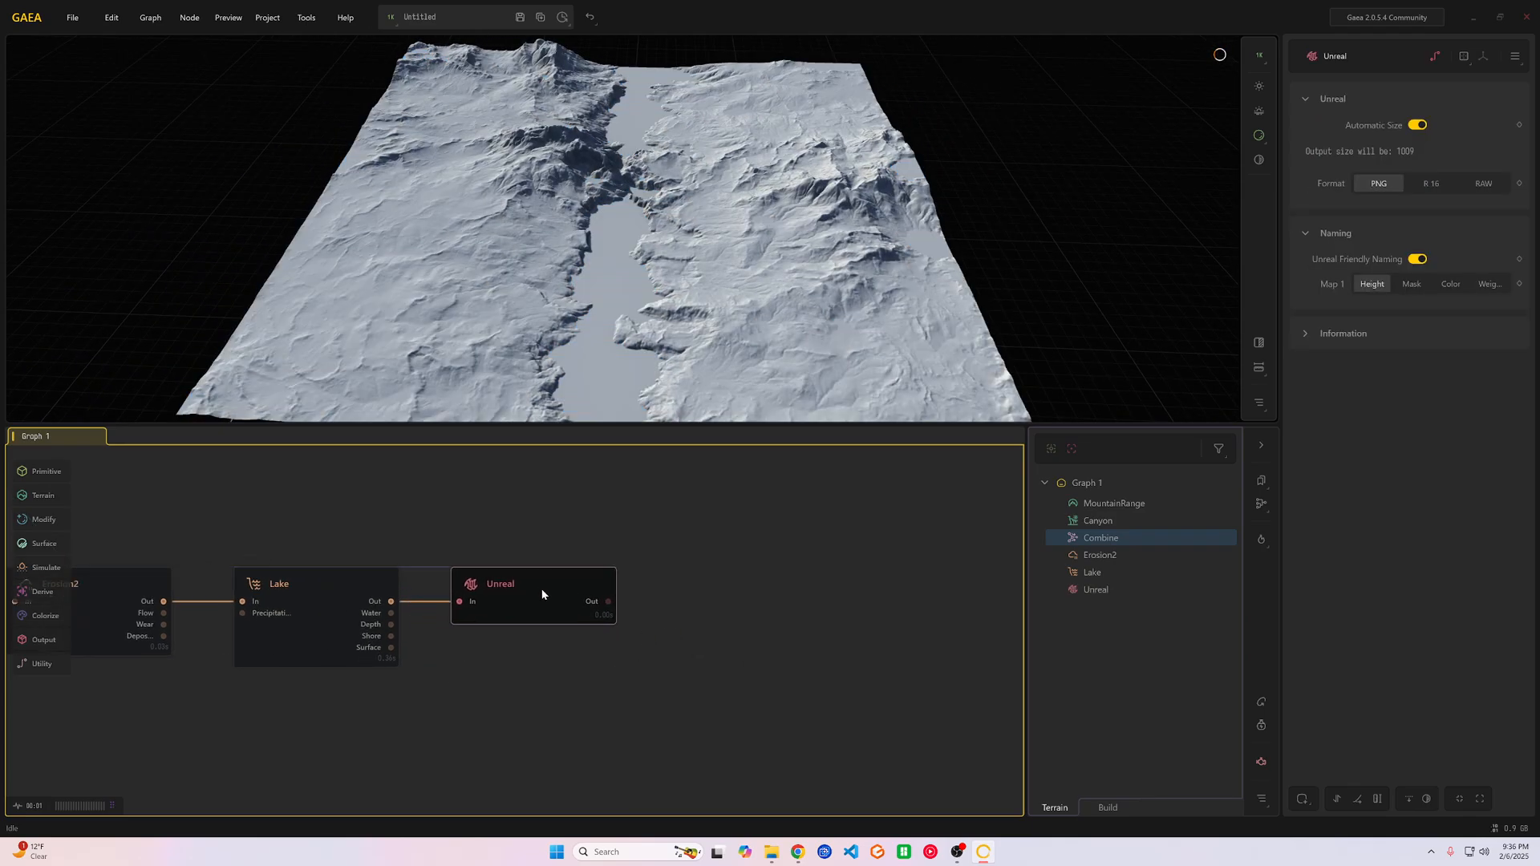
Step: Save the project as S_map in the gaea maps folder
{"action": "left_click", "coordinate": [520, 17]}
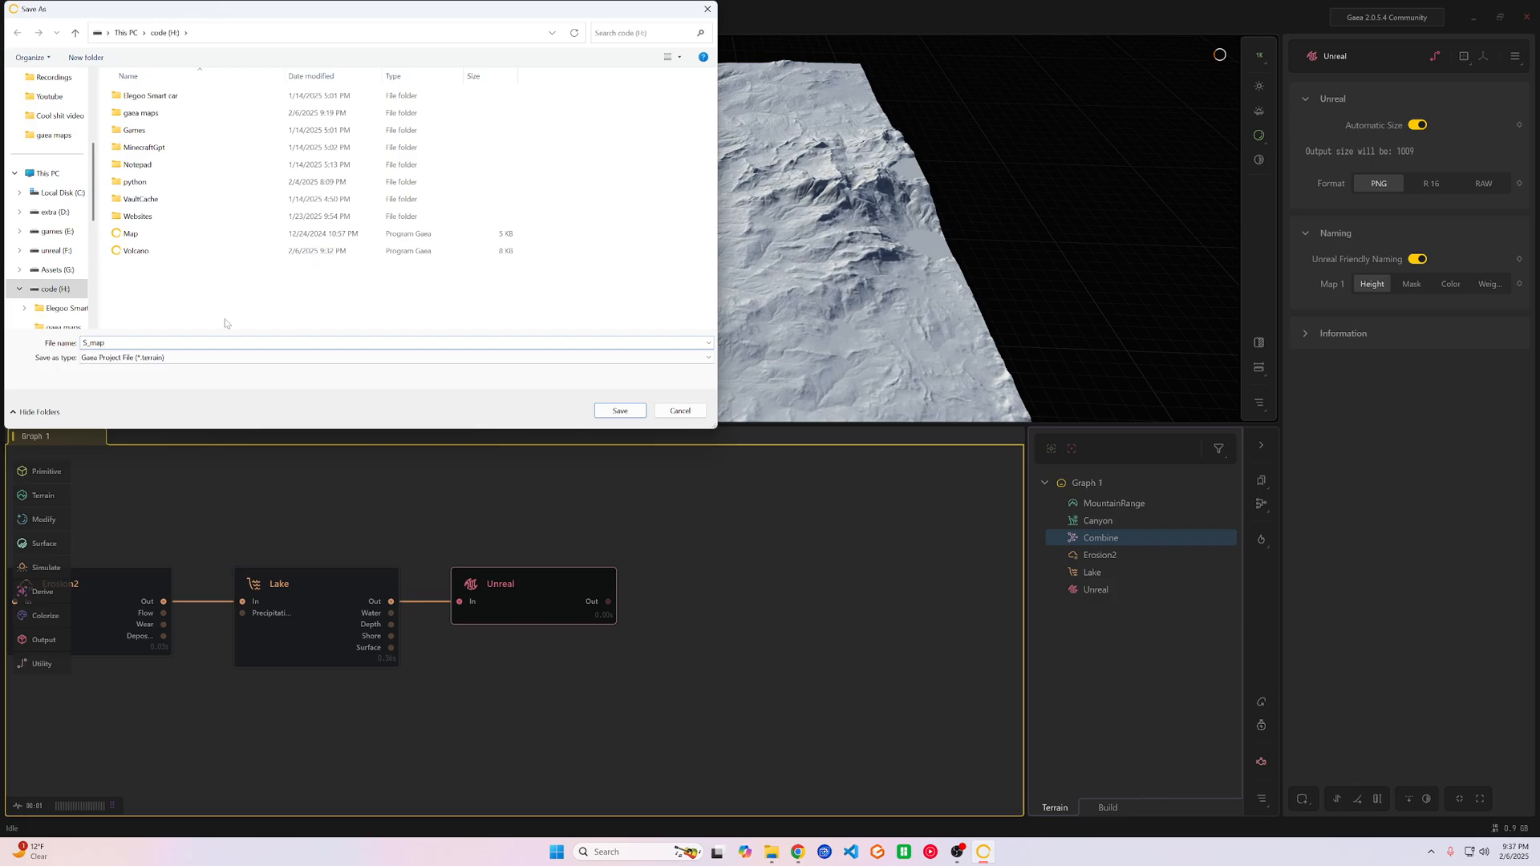
{"action": "left_click", "coordinate": [159, 114]}
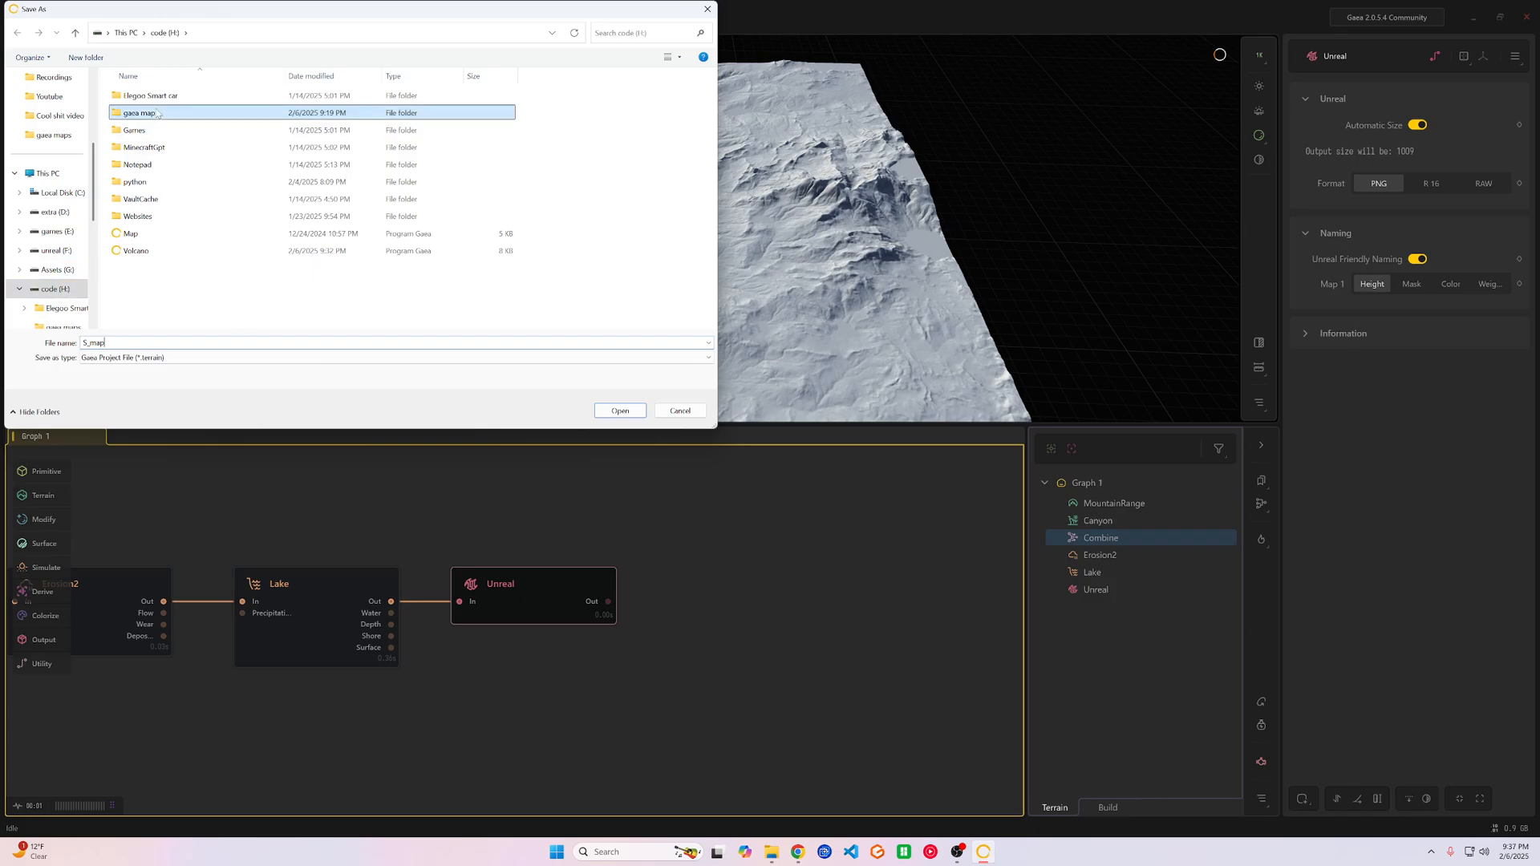
{"action": "left_click", "coordinate": [620, 410]}
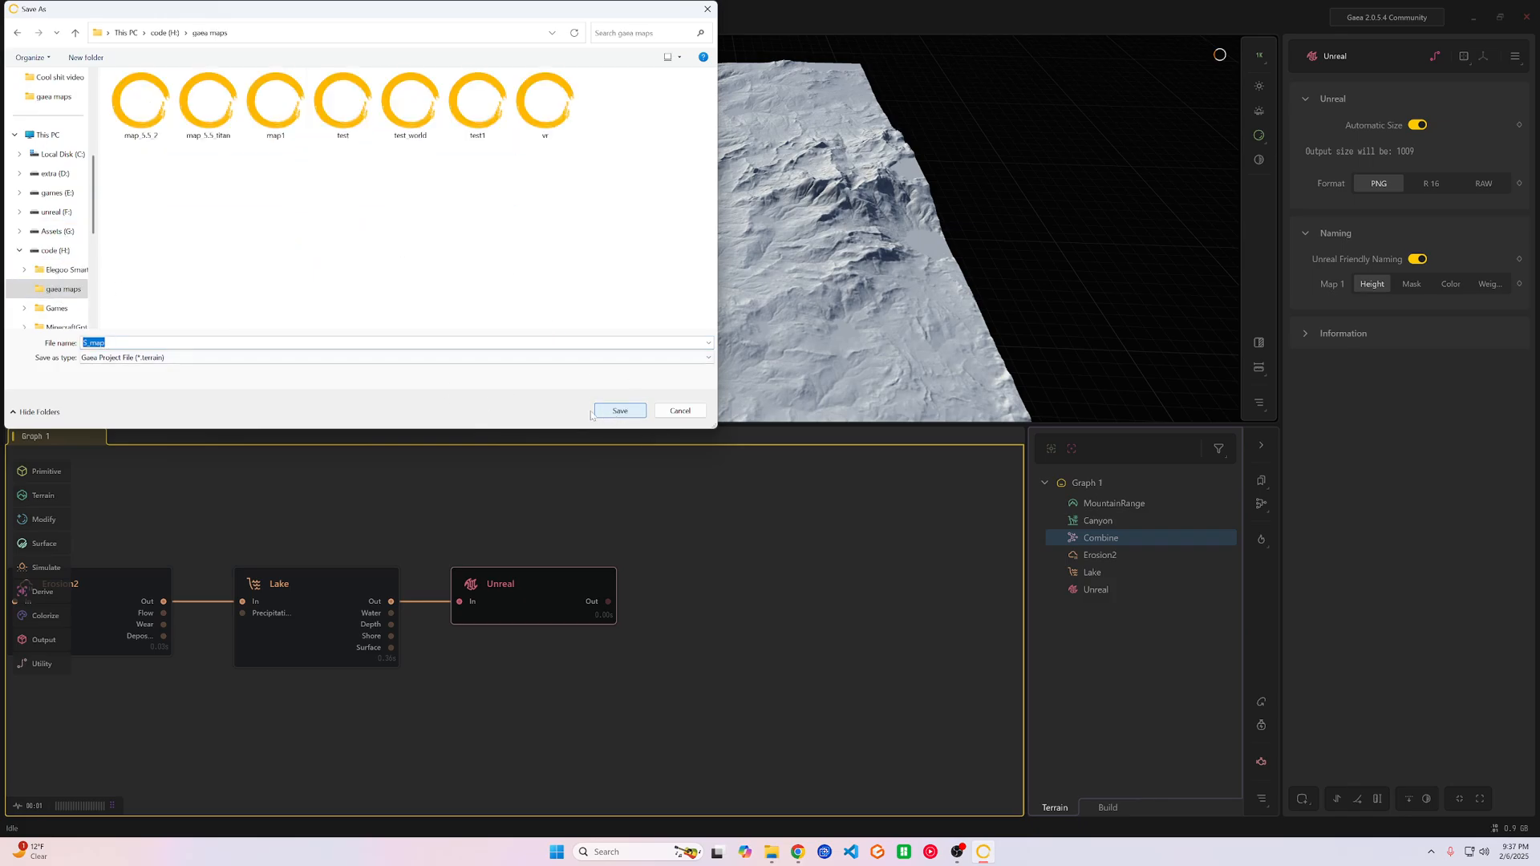
{"action": "left_click", "coordinate": [614, 408]}
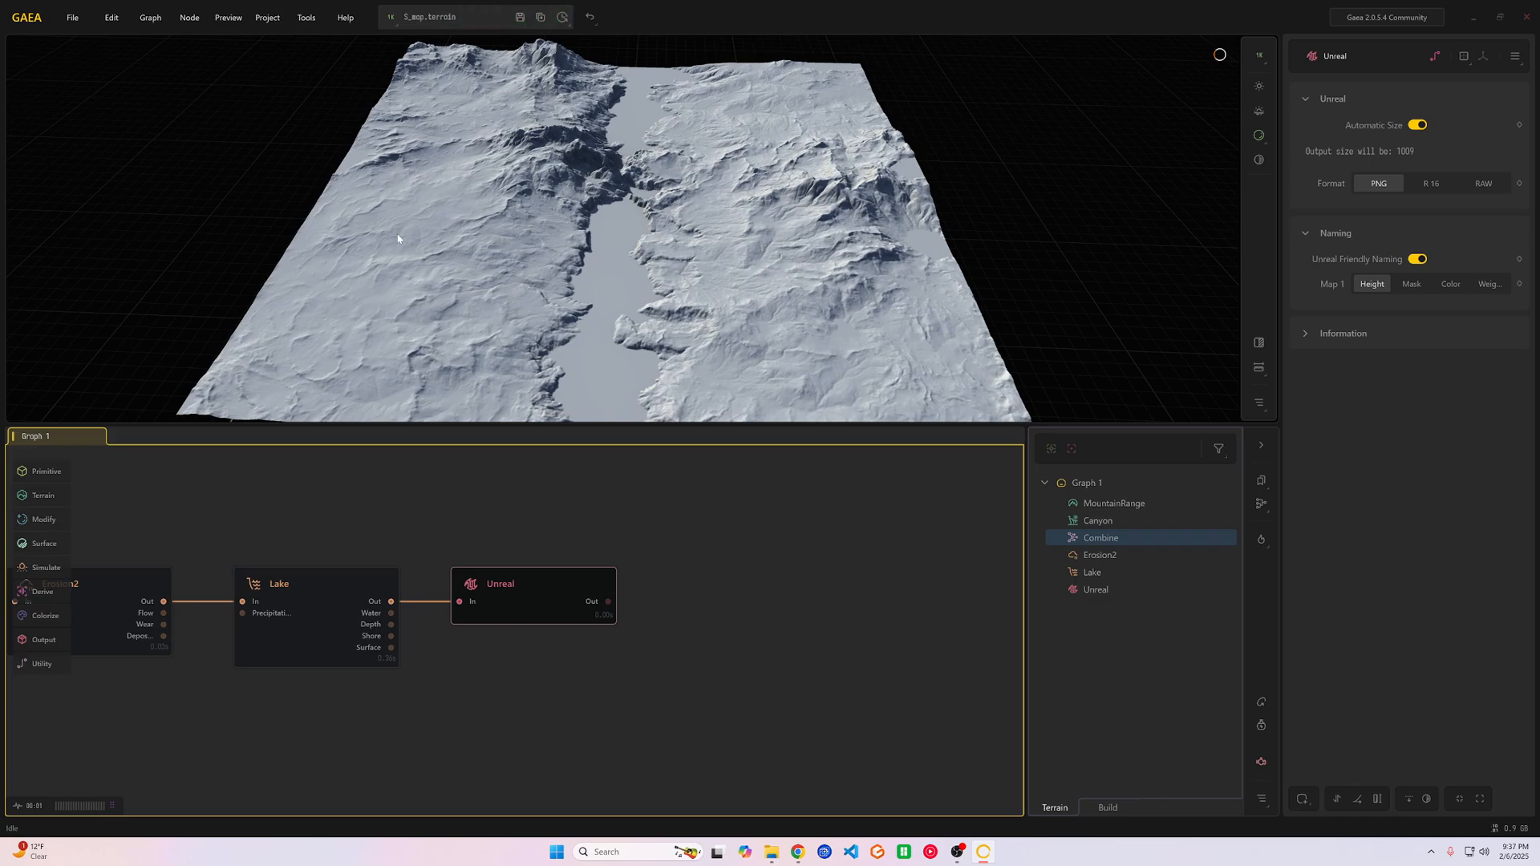
Step: Set the build destination to the gaea maps folder on drive H and build the terrain export
{"action": "left_click", "coordinate": [270, 18]}
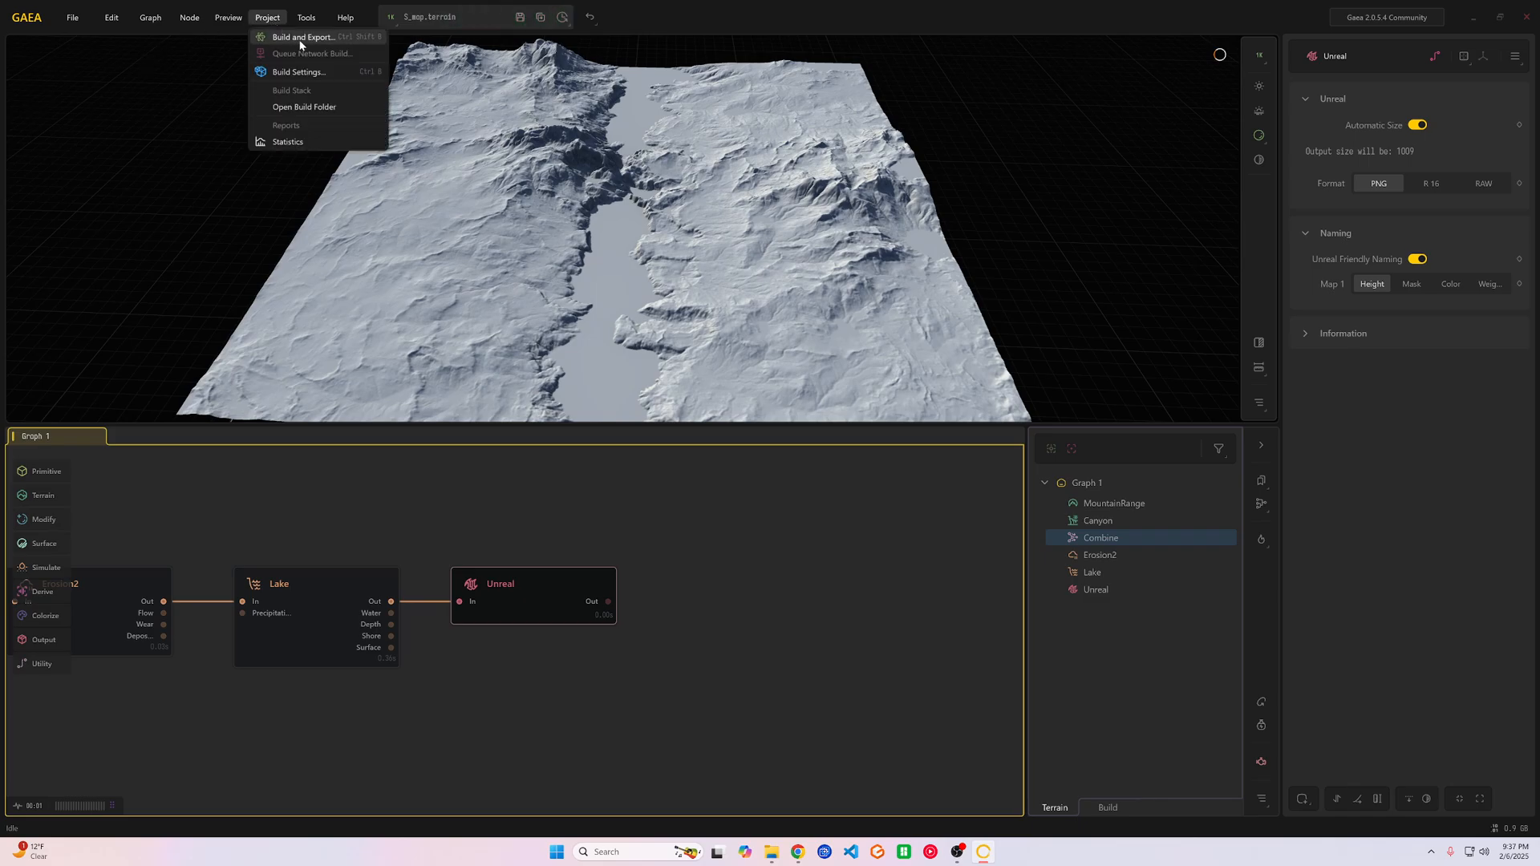
{"action": "left_click", "coordinate": [305, 76]}
{"action": "left_click", "coordinate": [581, 285]}
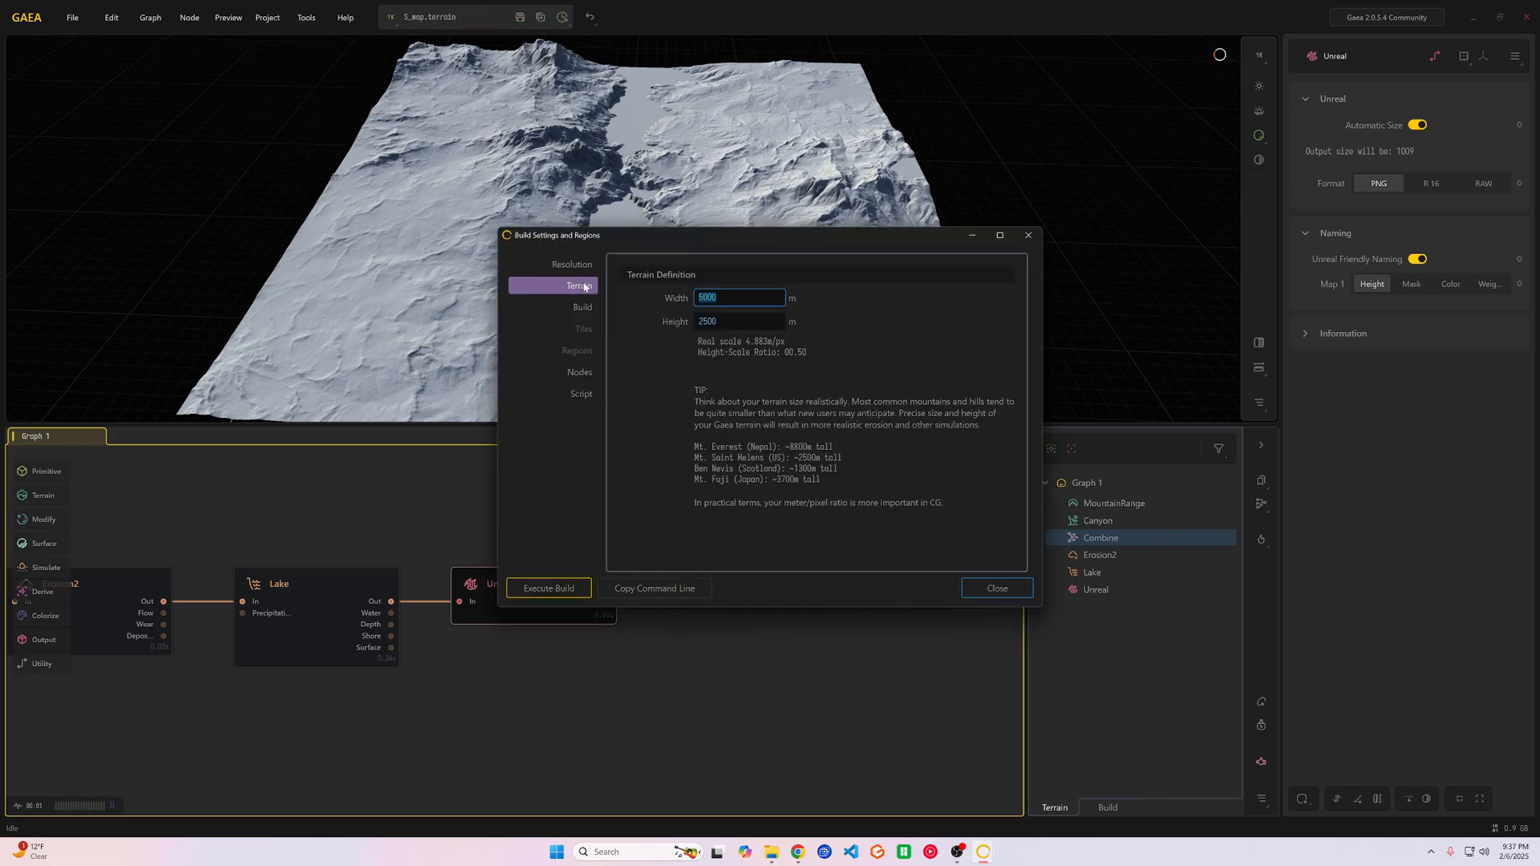
{"action": "left_click", "coordinate": [583, 306]}
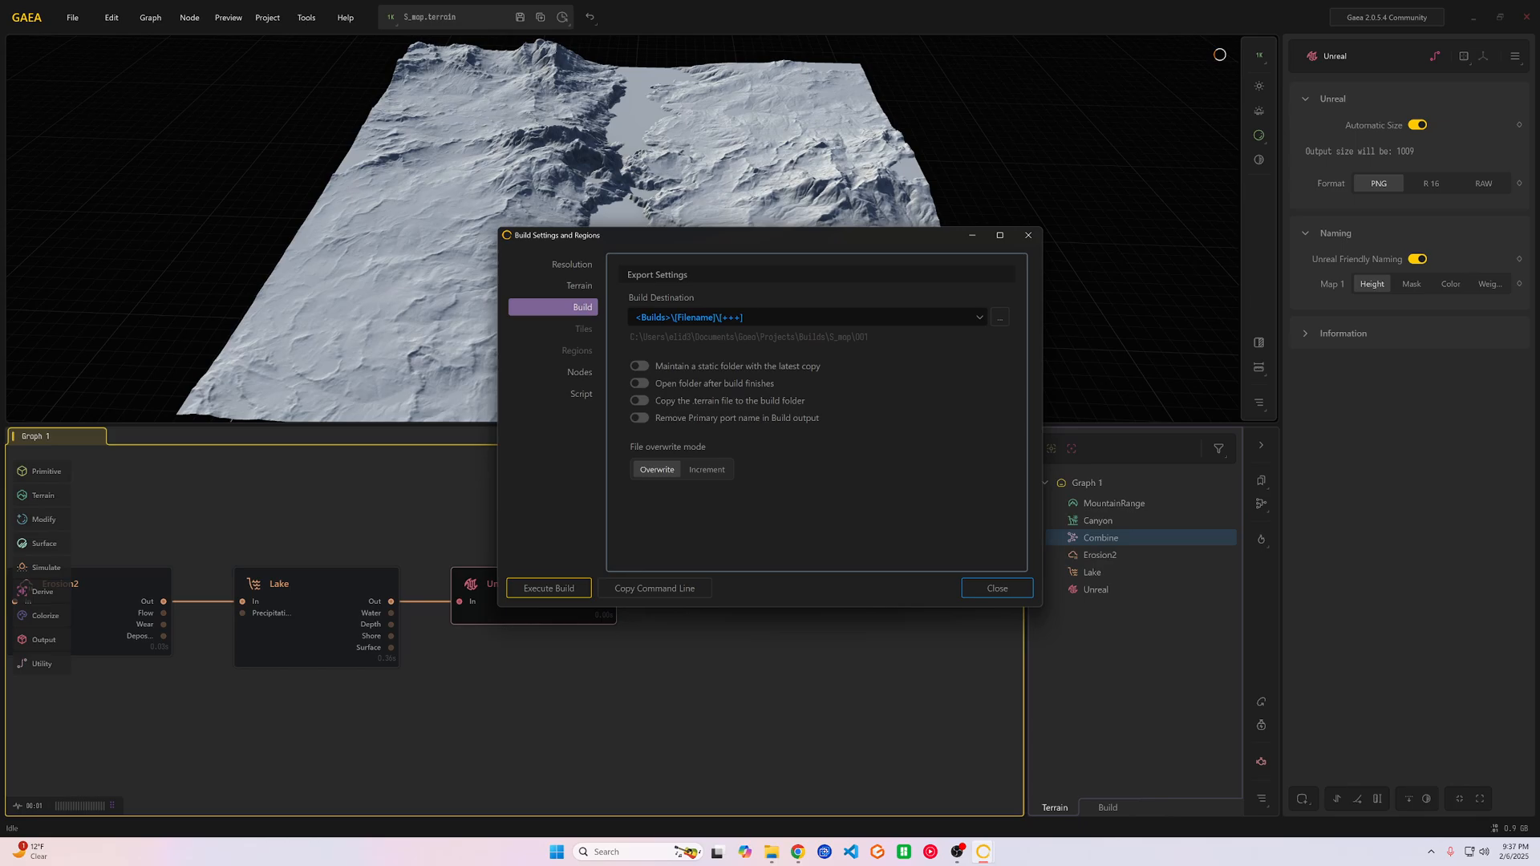
{"action": "left_click", "coordinate": [1000, 318]}
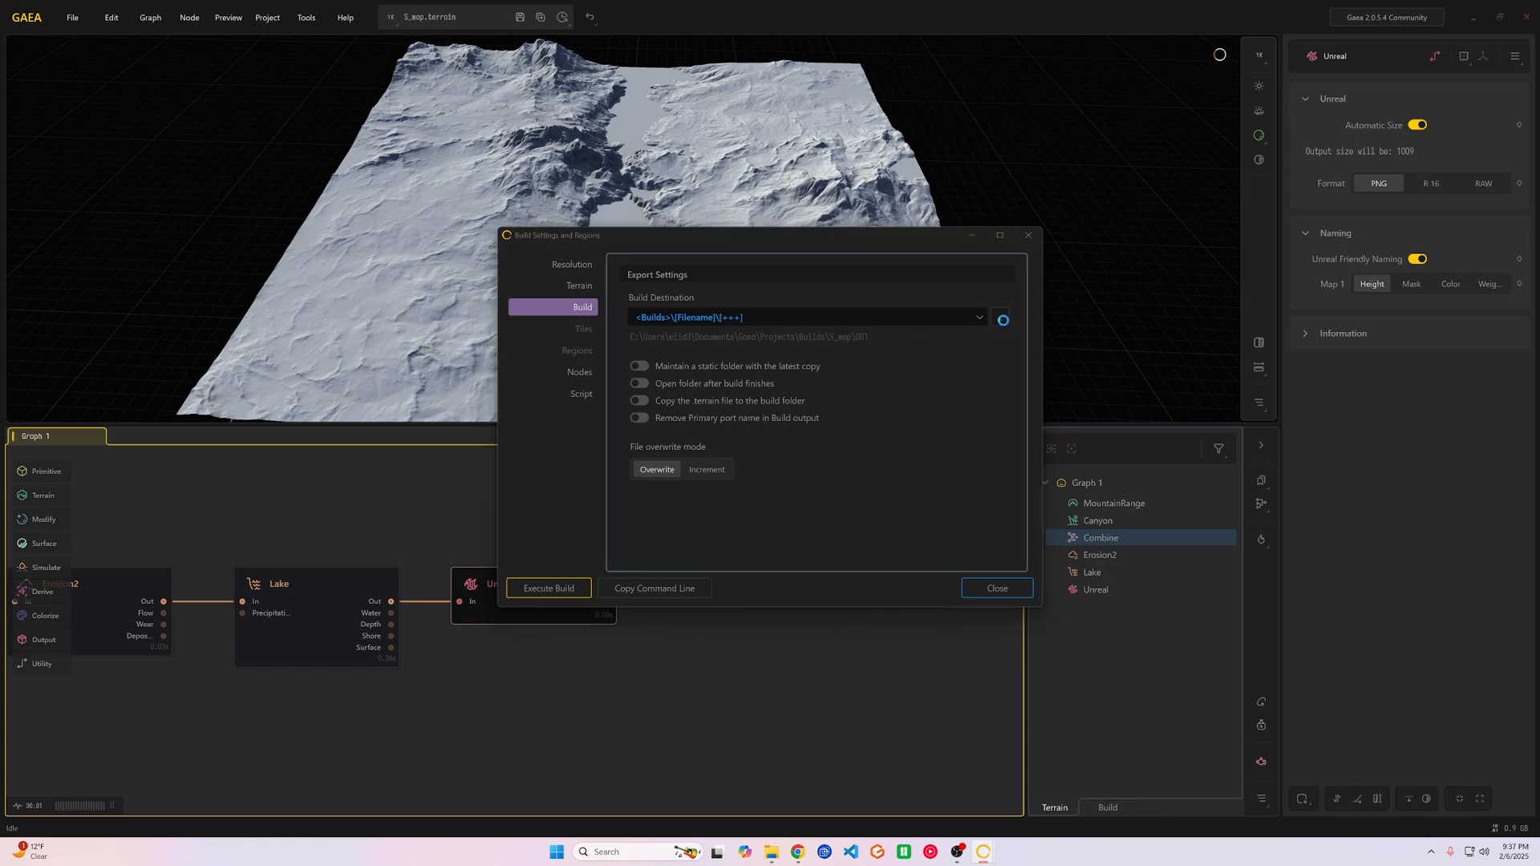
{"action": "left_click", "coordinate": [580, 539]}
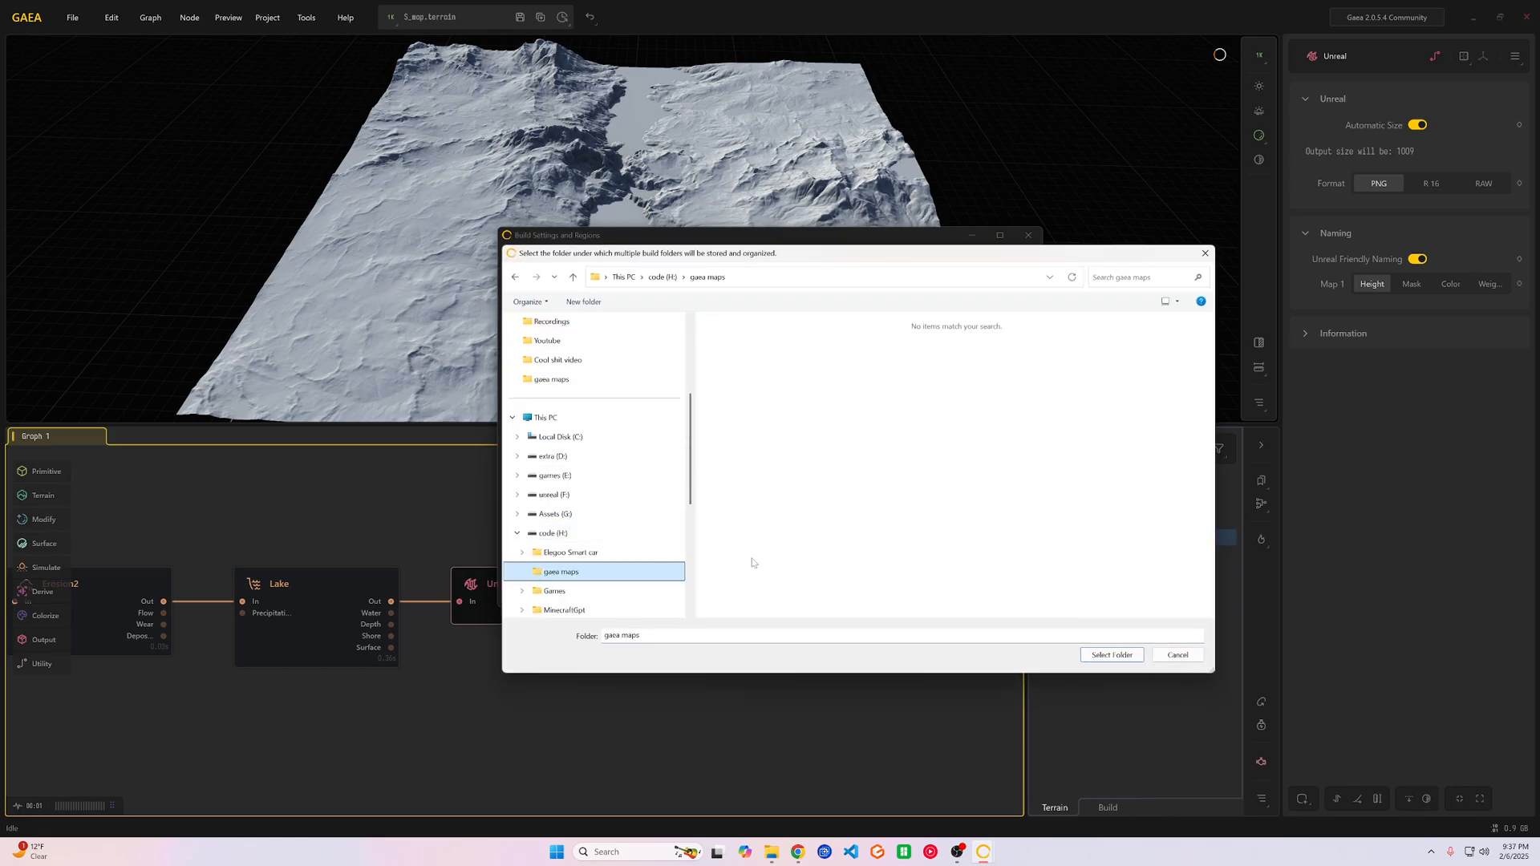
{"action": "left_click", "coordinate": [1113, 655]}
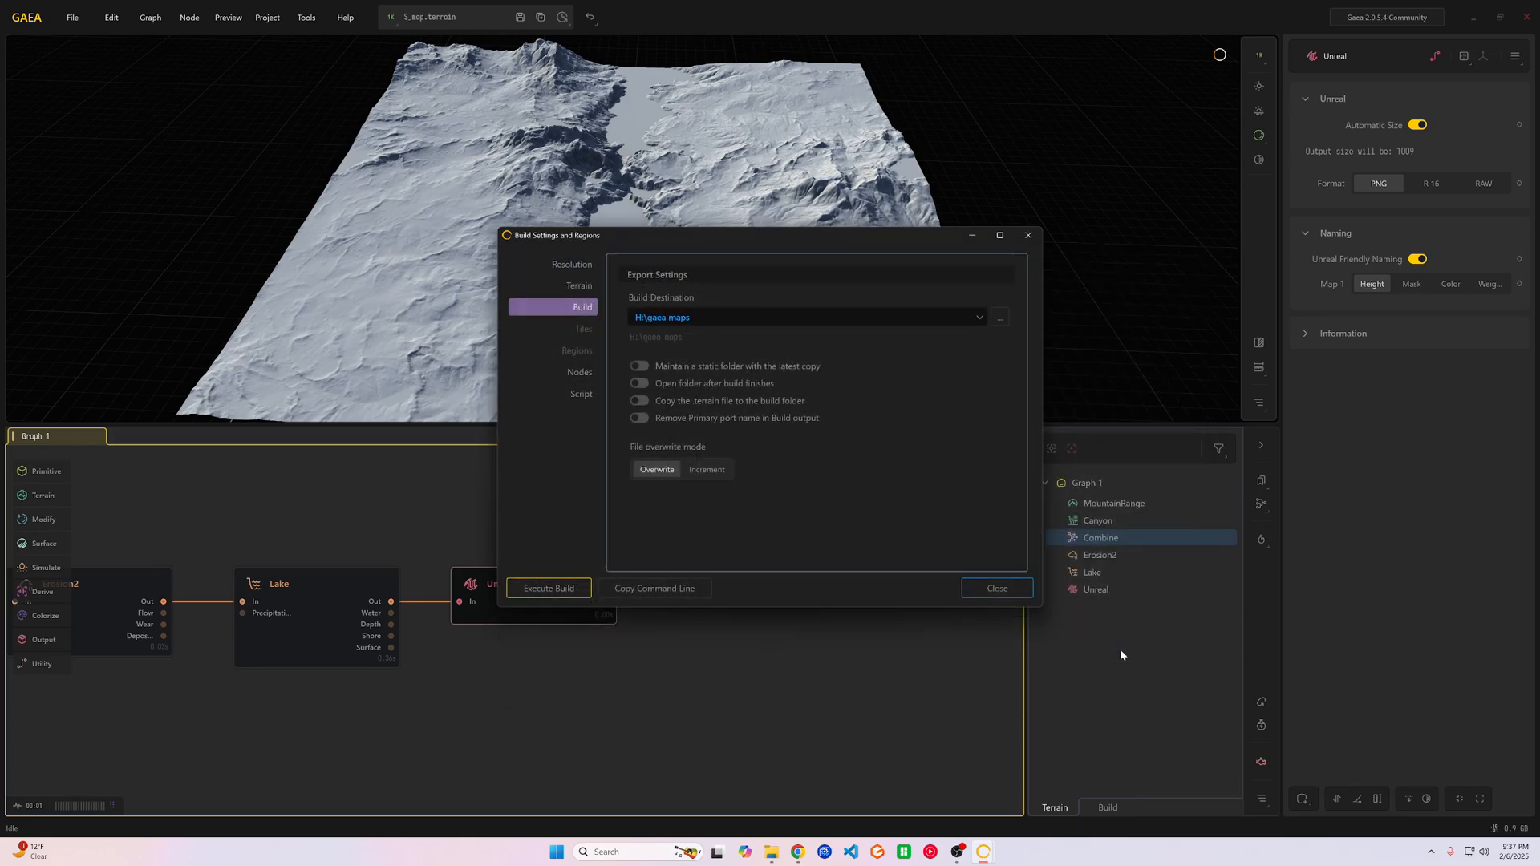
{"action": "left_click", "coordinate": [547, 590]}
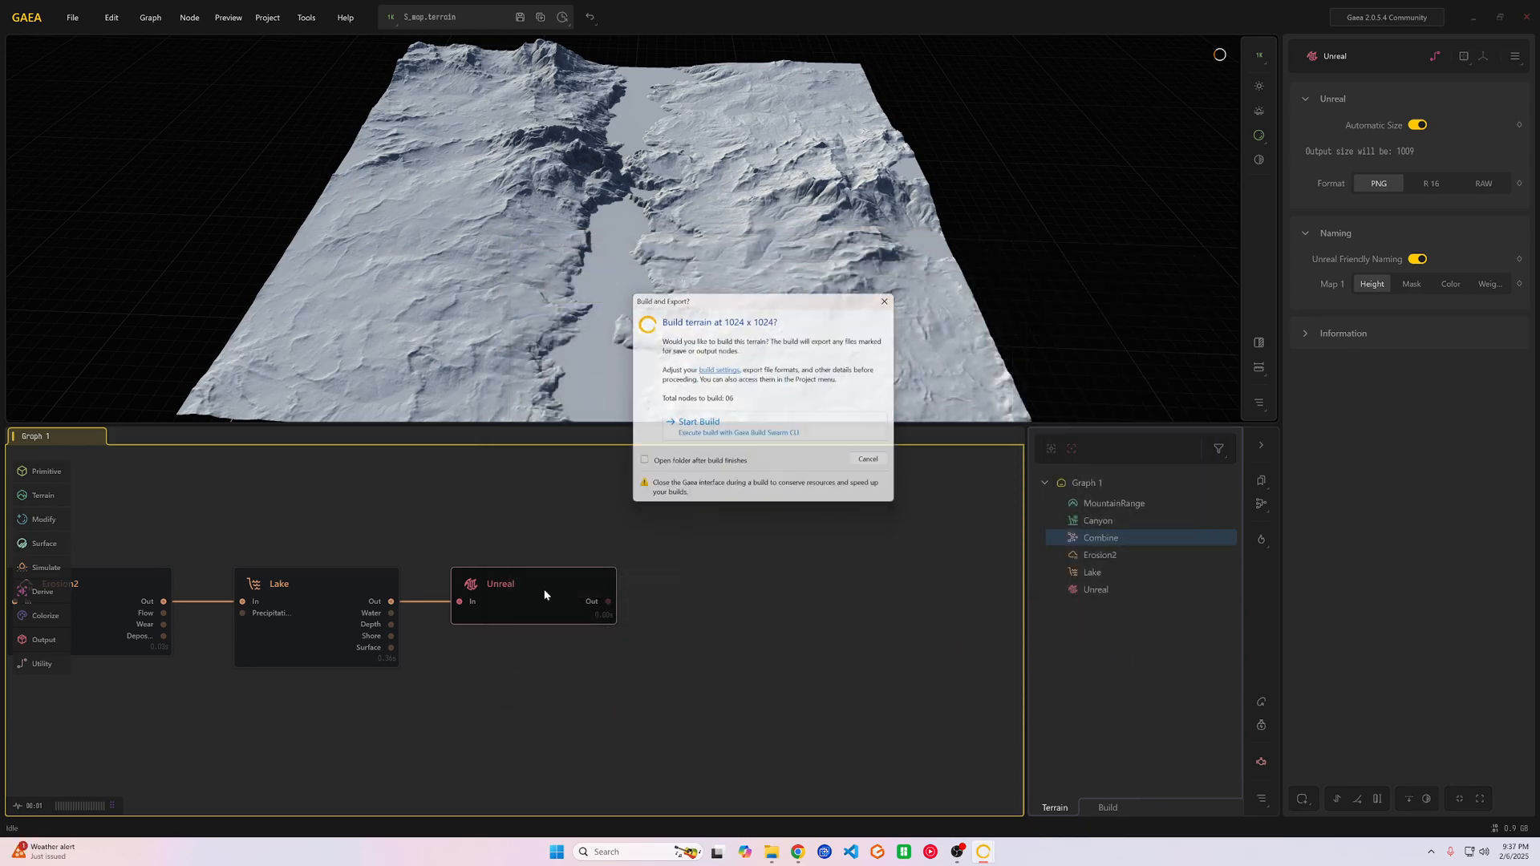
{"action": "left_click", "coordinate": [698, 431]}
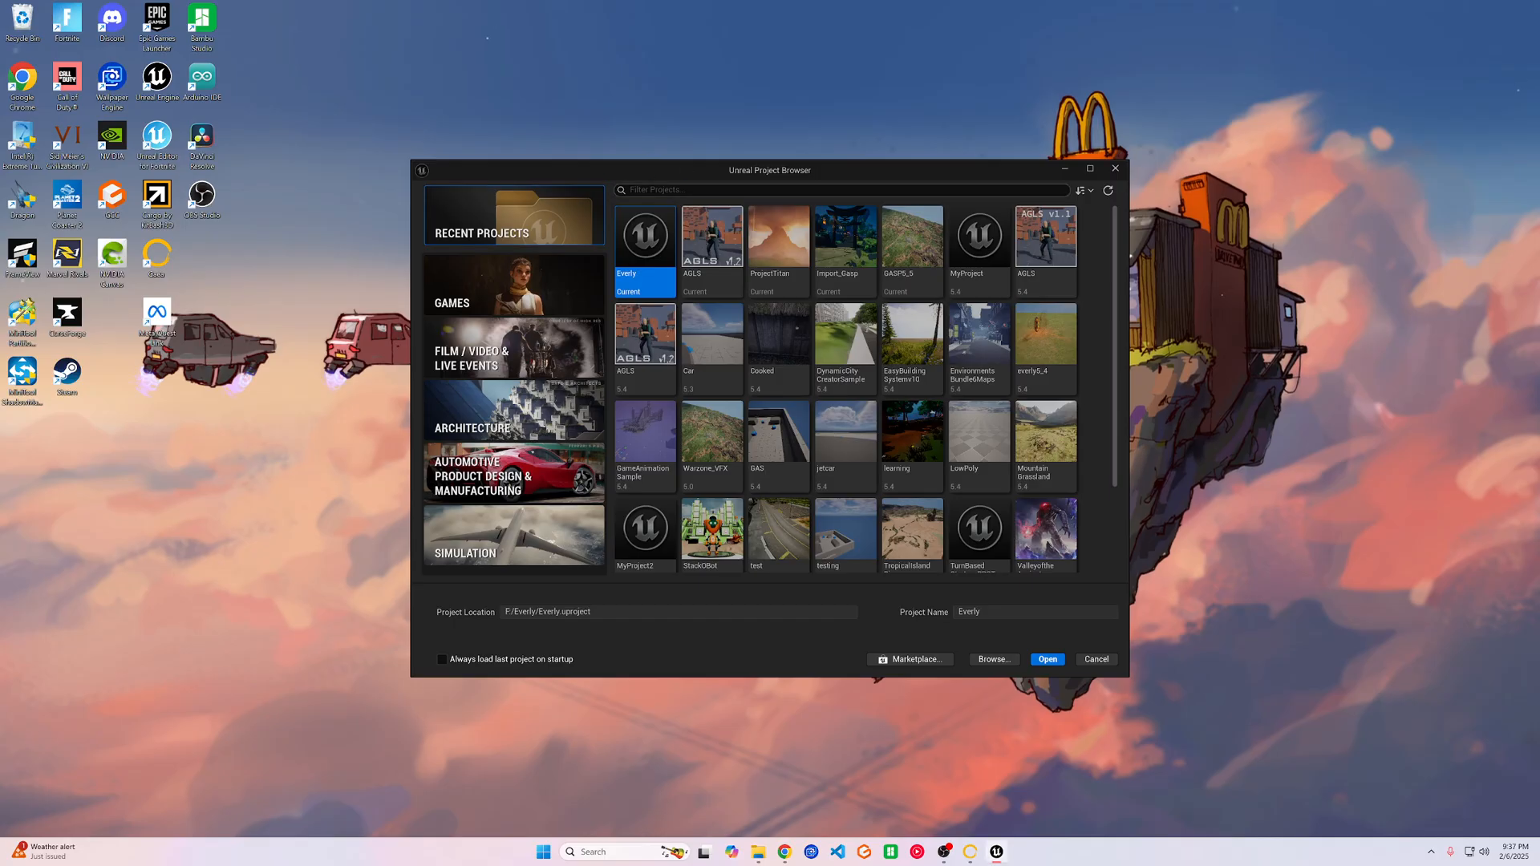
Step: Switch to Unreal Engine, open the GASP5_5 project and briefly test-run the character in its default level
{"action": "left_click", "coordinate": [897, 249]}
{"action": "double_click", "coordinate": [899, 253]}
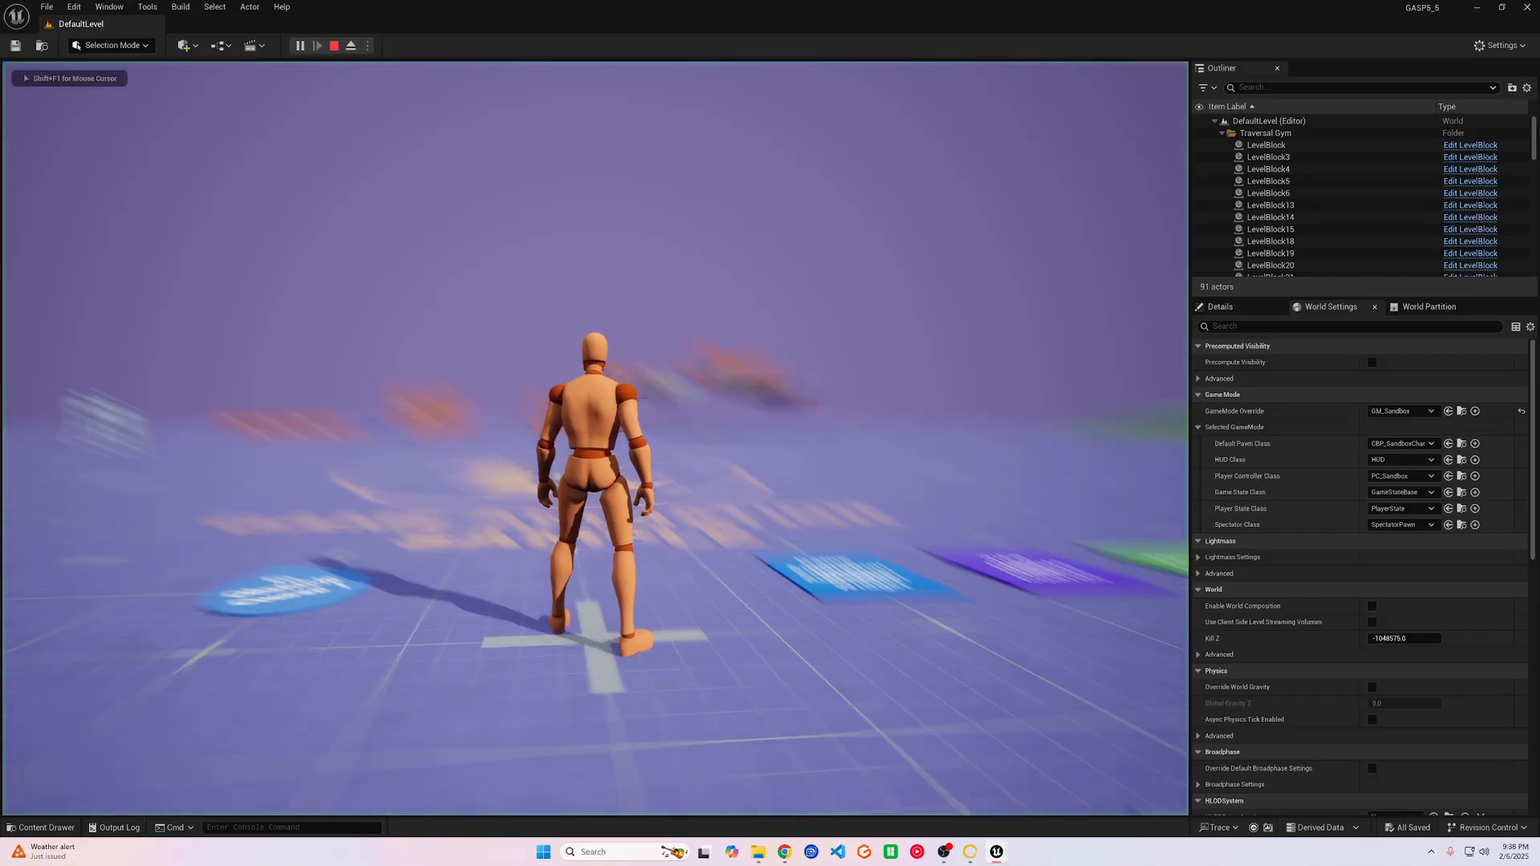
{"action": "key", "text": "w"}
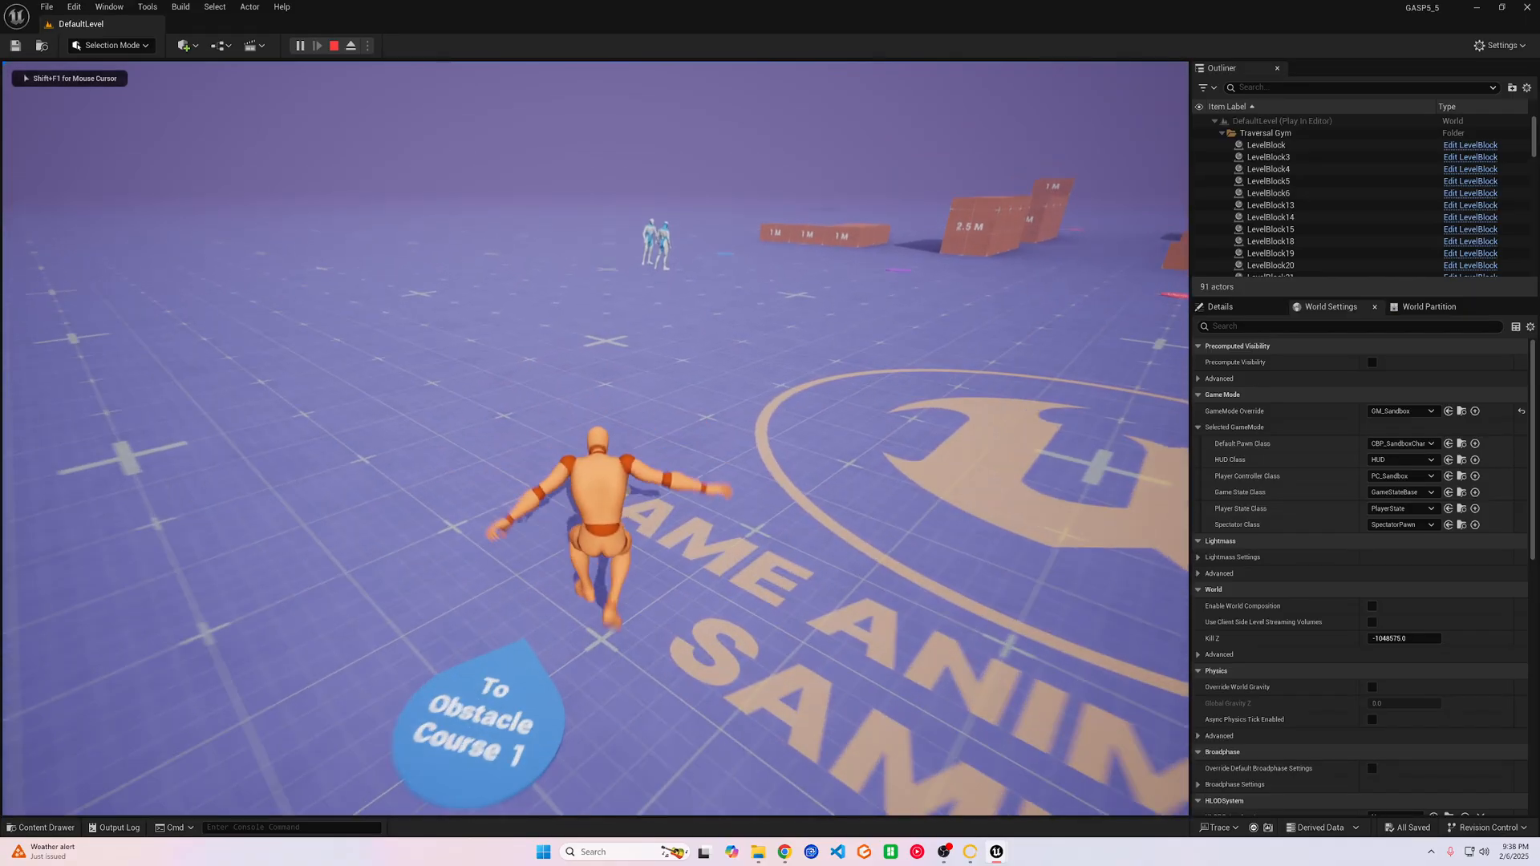
{"action": "key", "text": "Escape"}
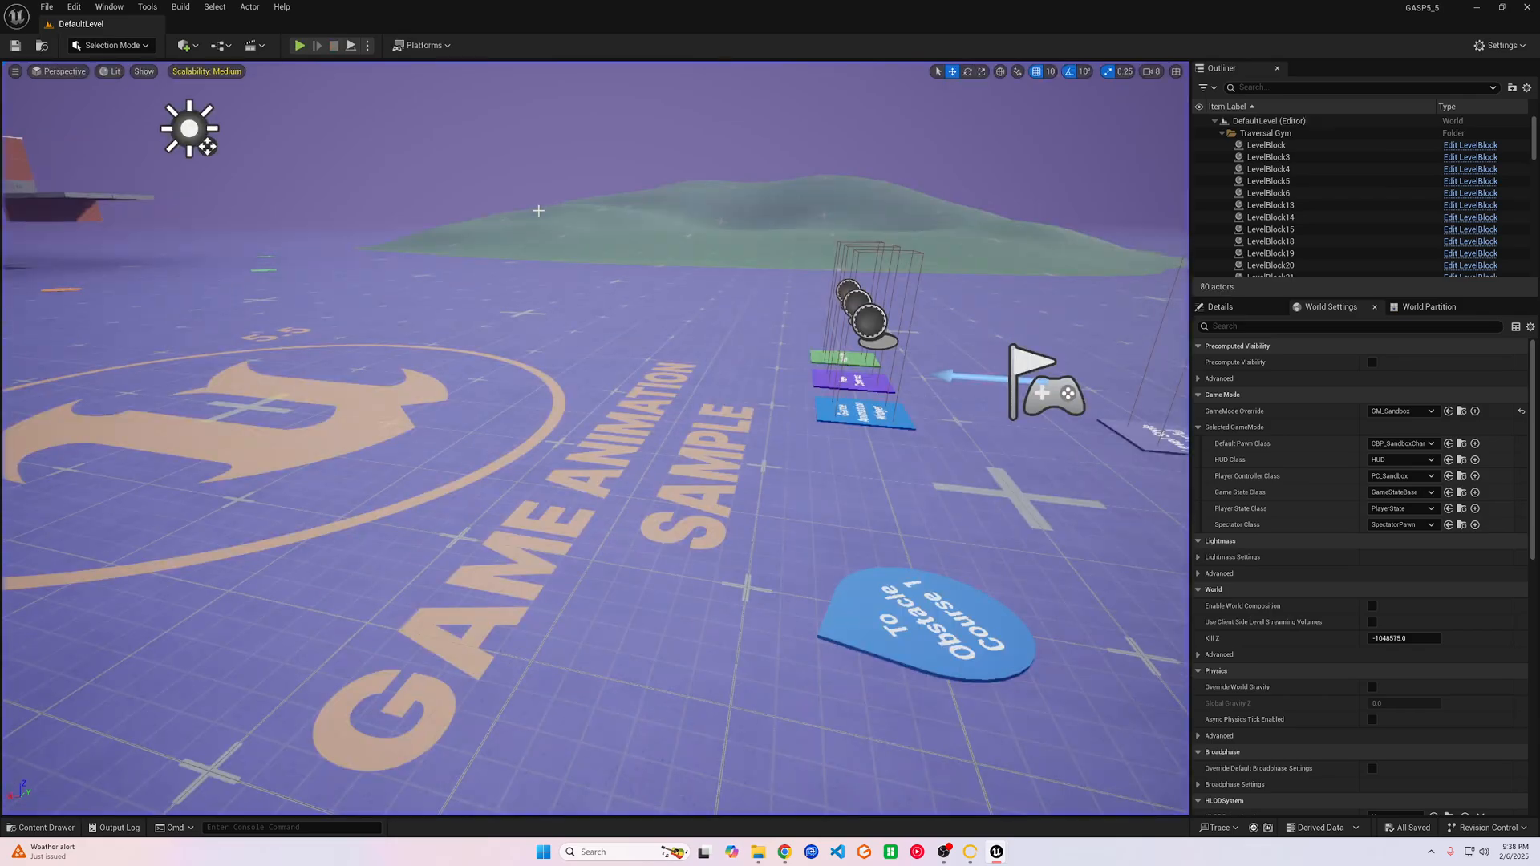
Step: Create a new level from the Empty Open World template
{"action": "left_click", "coordinate": [45, 11]}
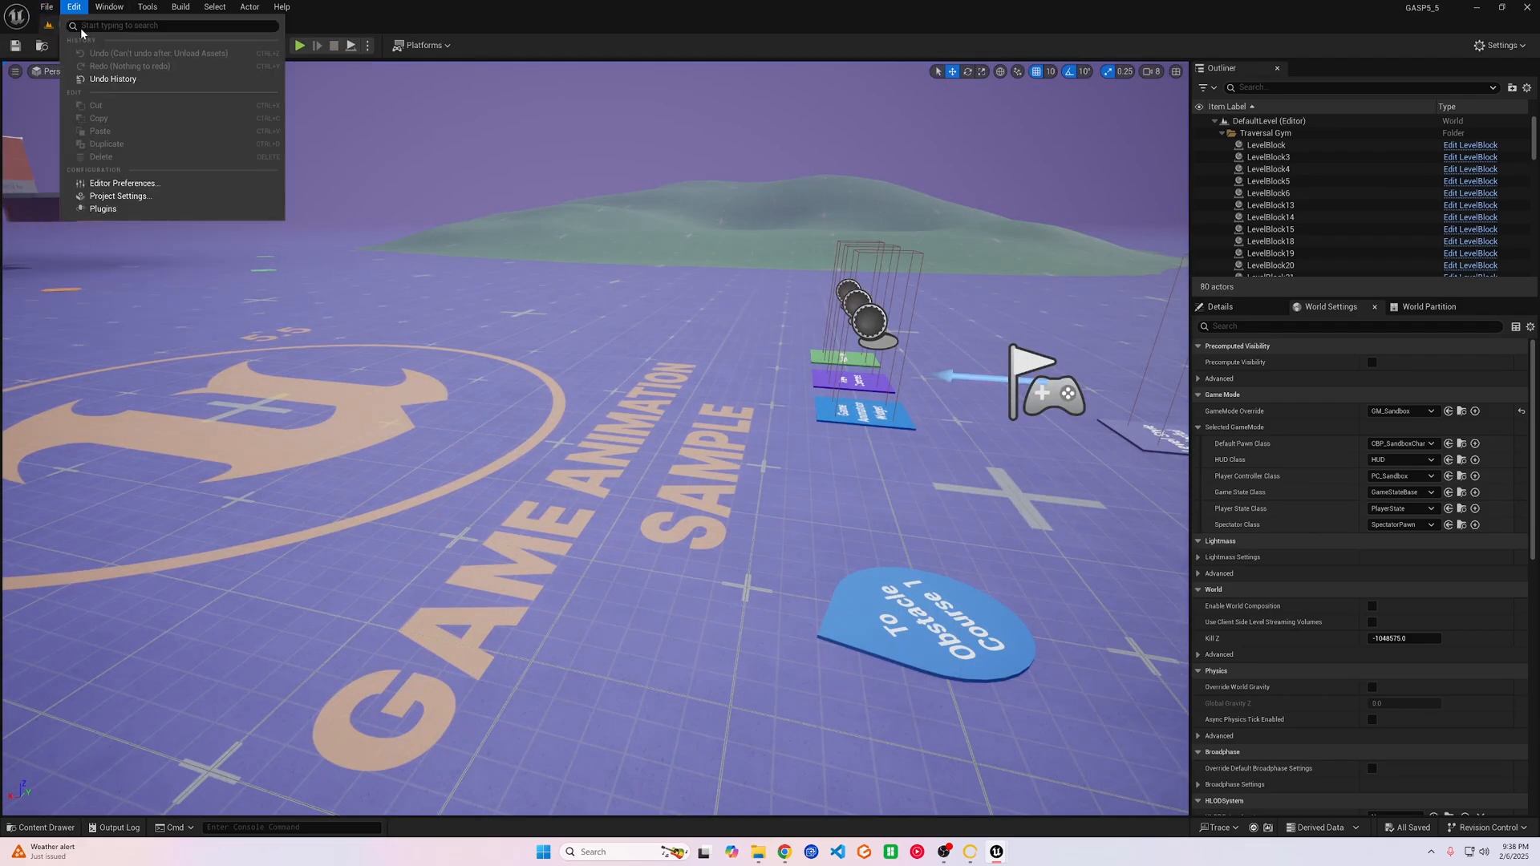
{"action": "left_click", "coordinate": [68, 54]}
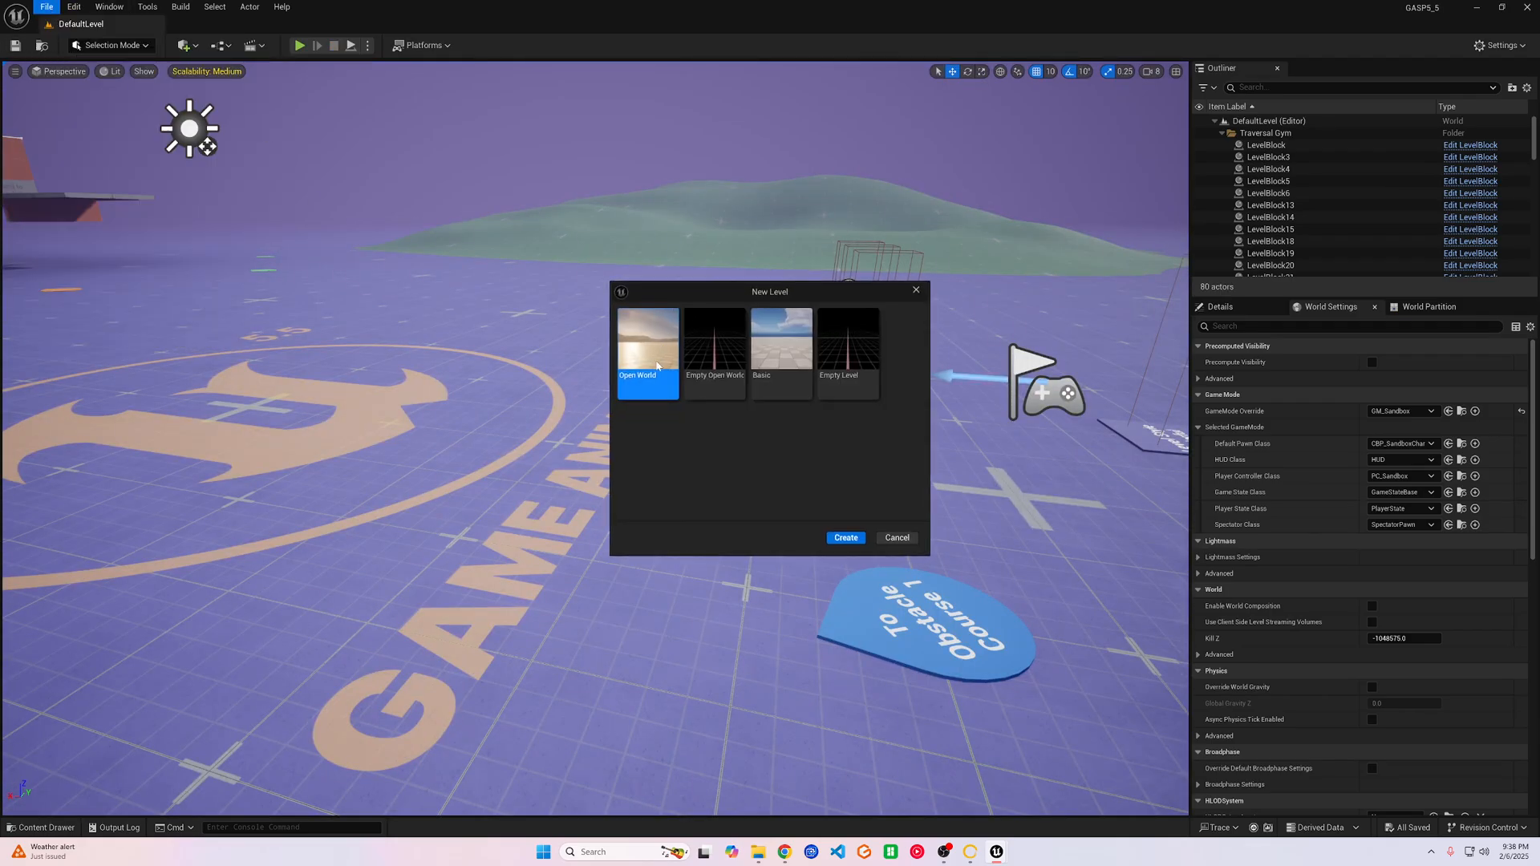
{"action": "left_click", "coordinate": [714, 353]}
{"action": "left_click", "coordinate": [830, 538]}
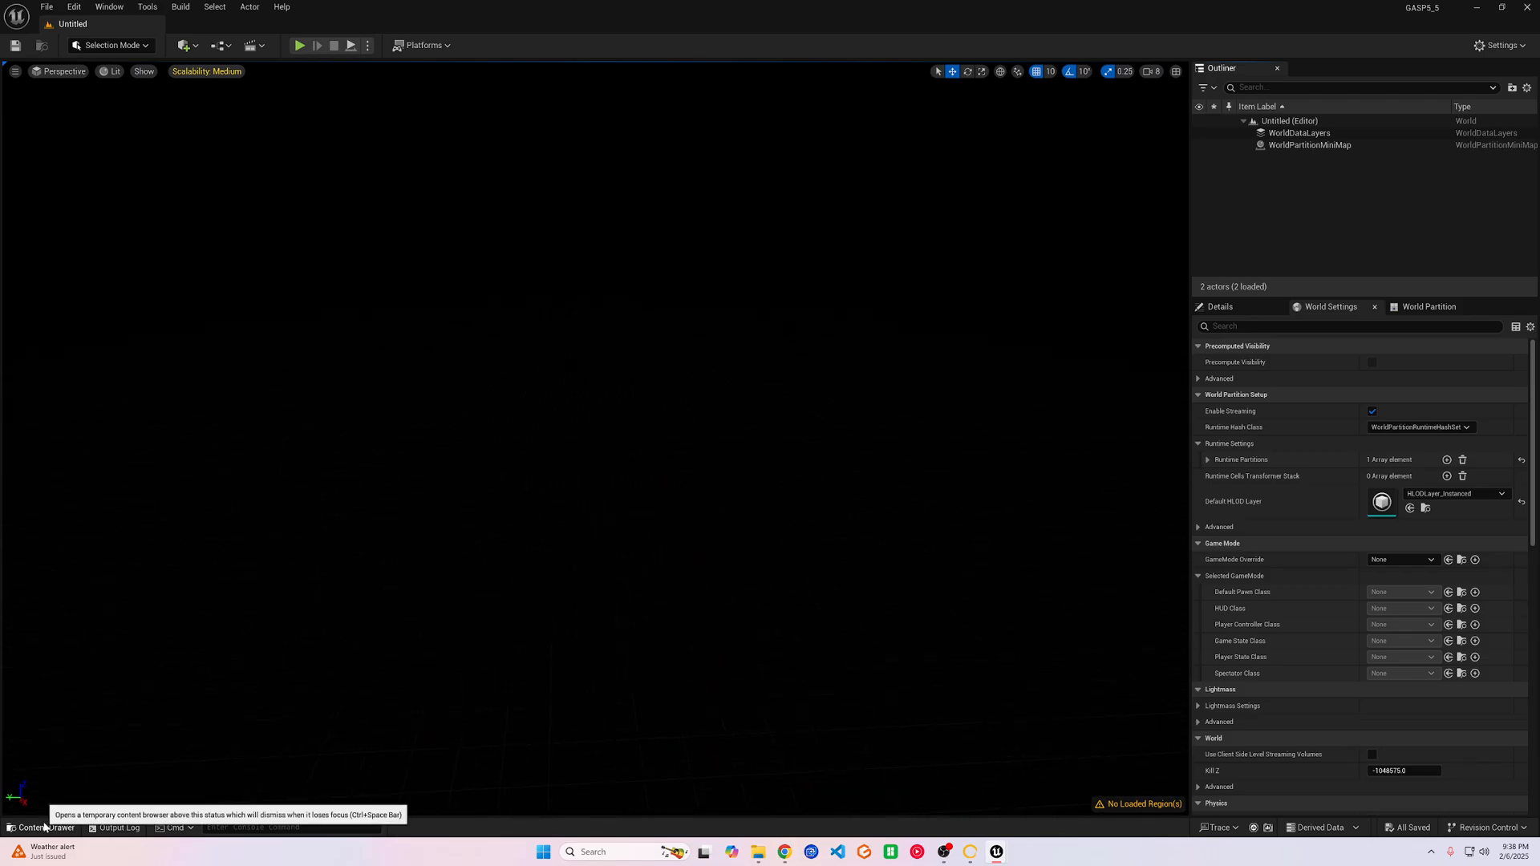
Step: Place the Ultra_Dynamic_Sky blueprint from the UltraDynamicSky Blueprints folder in the empty level
{"action": "left_click", "coordinate": [40, 827]}
{"action": "left_click", "coordinate": [67, 558]}
{"action": "double_click", "coordinate": [224, 404]}
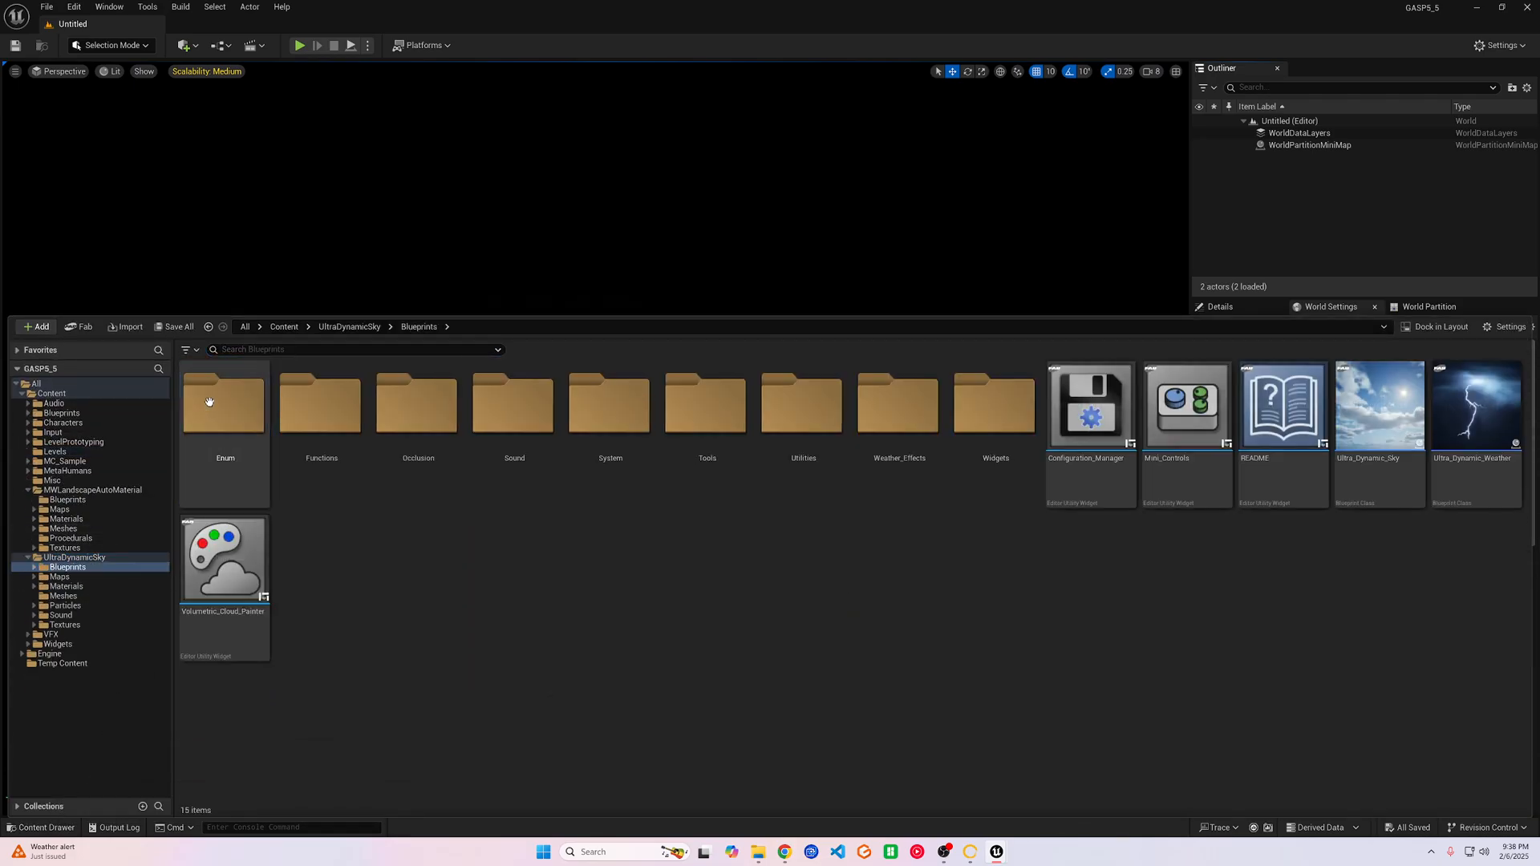
{"action": "left_click_drag", "start_coordinate": [585, 238], "coordinate": [585, 325]}
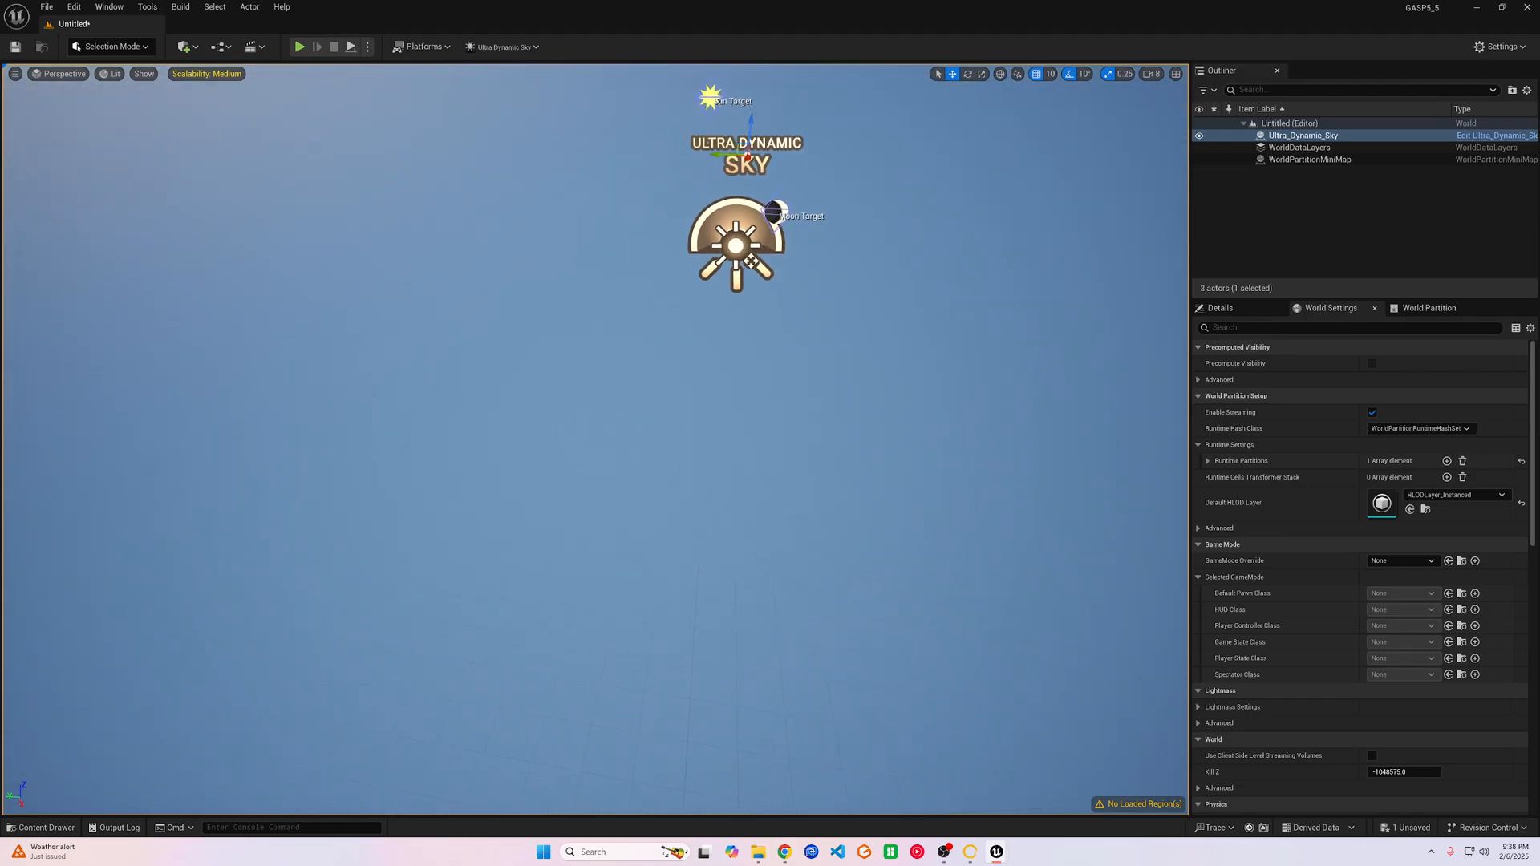
Step: Switch to Landscape mode and open the material choices for the new landscape
{"action": "left_click", "coordinate": [113, 45]}
{"action": "left_click", "coordinate": [115, 81]}
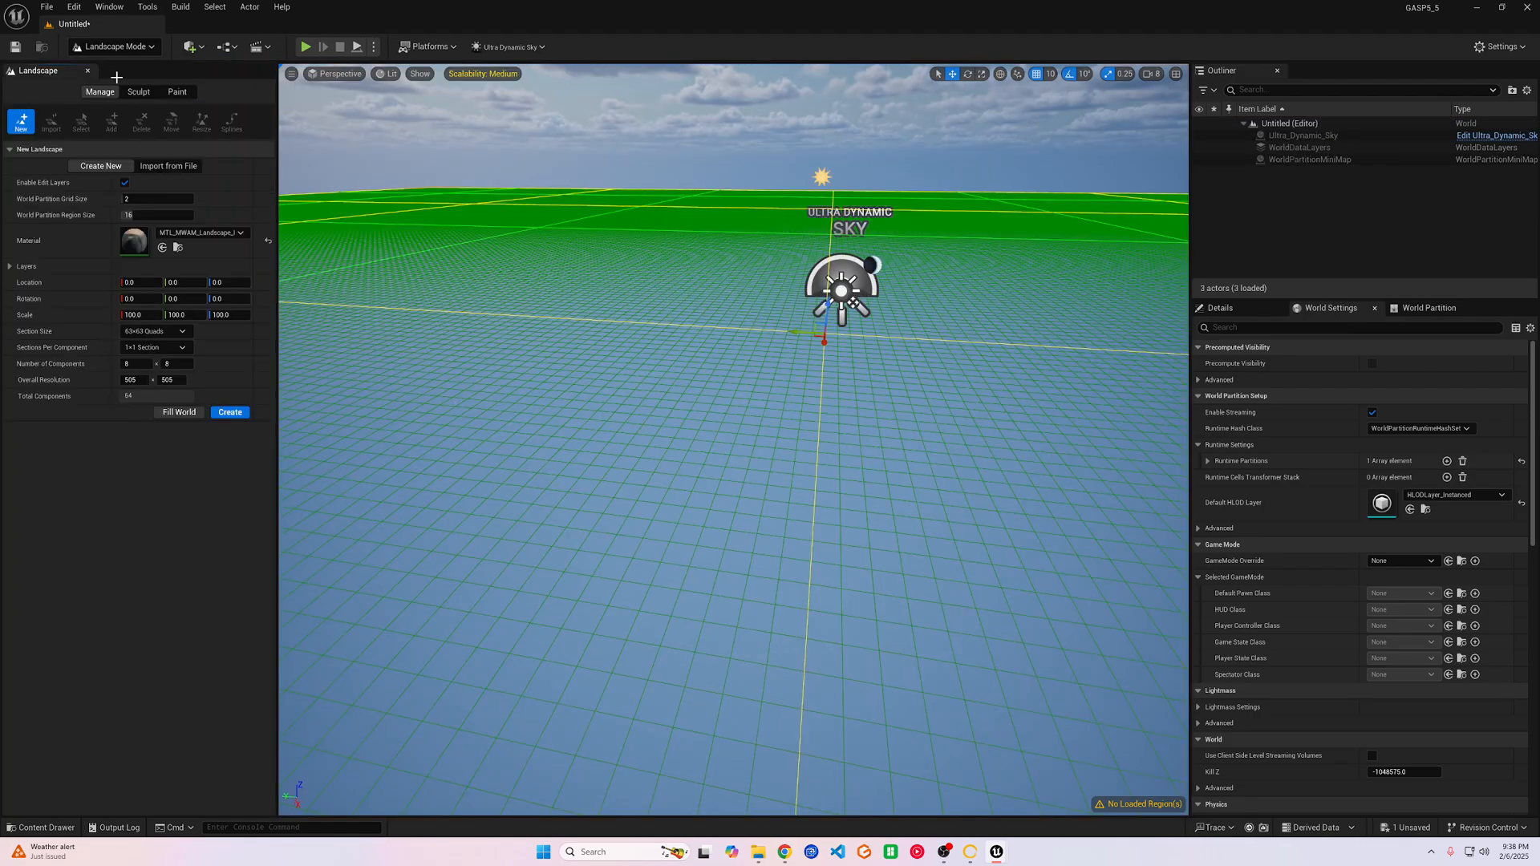
{"action": "left_click", "coordinate": [197, 237]}
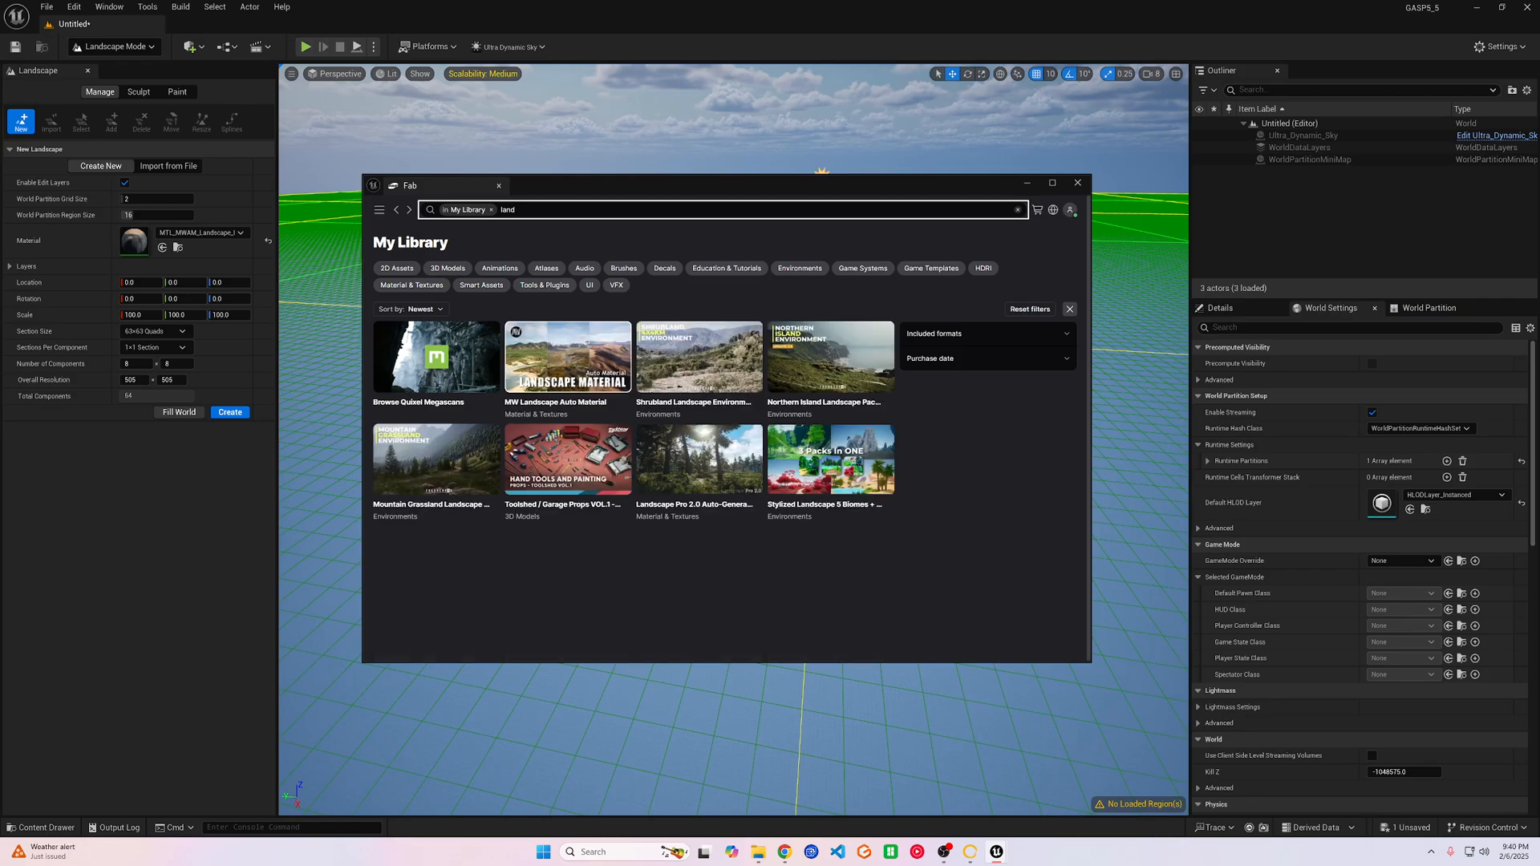
Step: Review MW Landscape Auto Material in the Fab library and add it to the project
{"action": "left_click", "coordinate": [591, 361]}
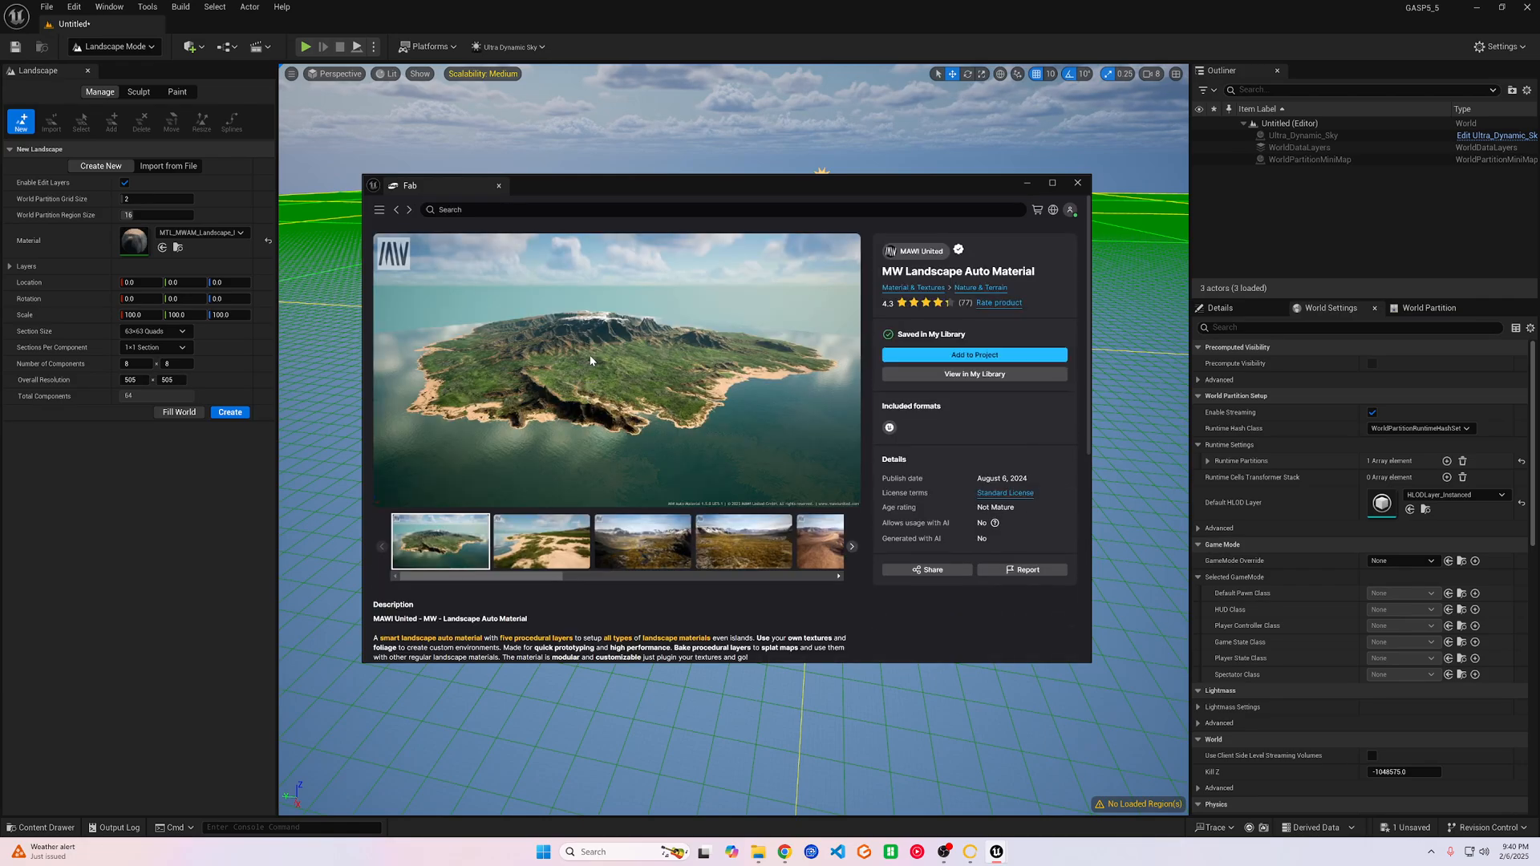
{"action": "scroll", "coordinate": [585, 356], "scroll_direction": "down", "scroll_amount": 2}
{"action": "scroll", "coordinate": [585, 359], "scroll_direction": "up", "scroll_amount": 2}
{"action": "left_click", "coordinate": [973, 356]}
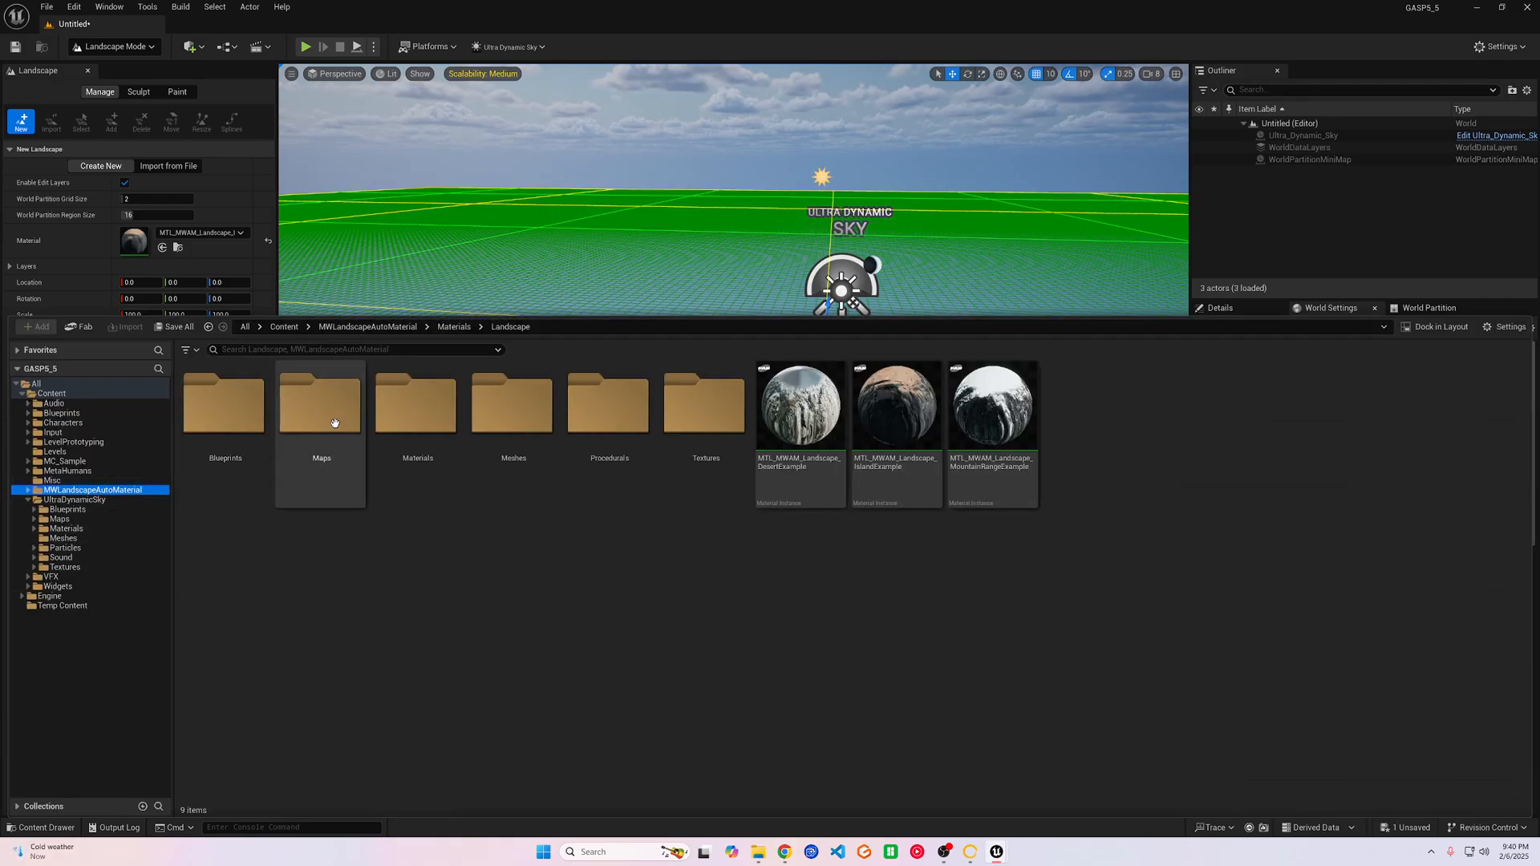
Step: Assign MTL_MWAM_Landscape_IslandExample from the MWLandscapeAutoMaterial landscape materials folder as the new landscape's material
{"action": "double_click", "coordinate": [416, 404]}
{"action": "double_click", "coordinate": [413, 405]}
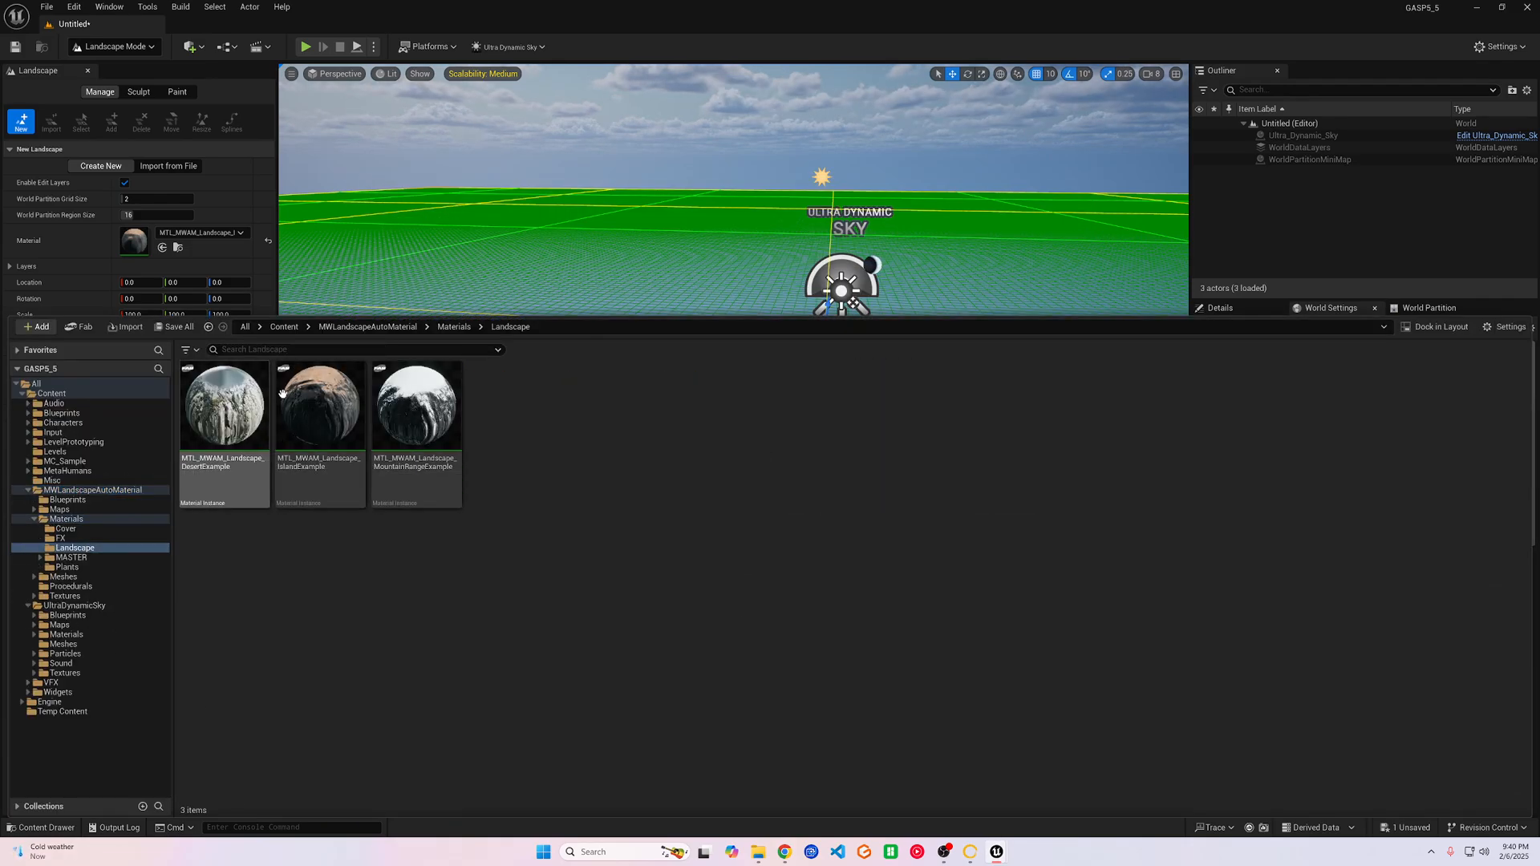
{"action": "left_click_drag", "start_coordinate": [308, 459], "coordinate": [129, 245]}
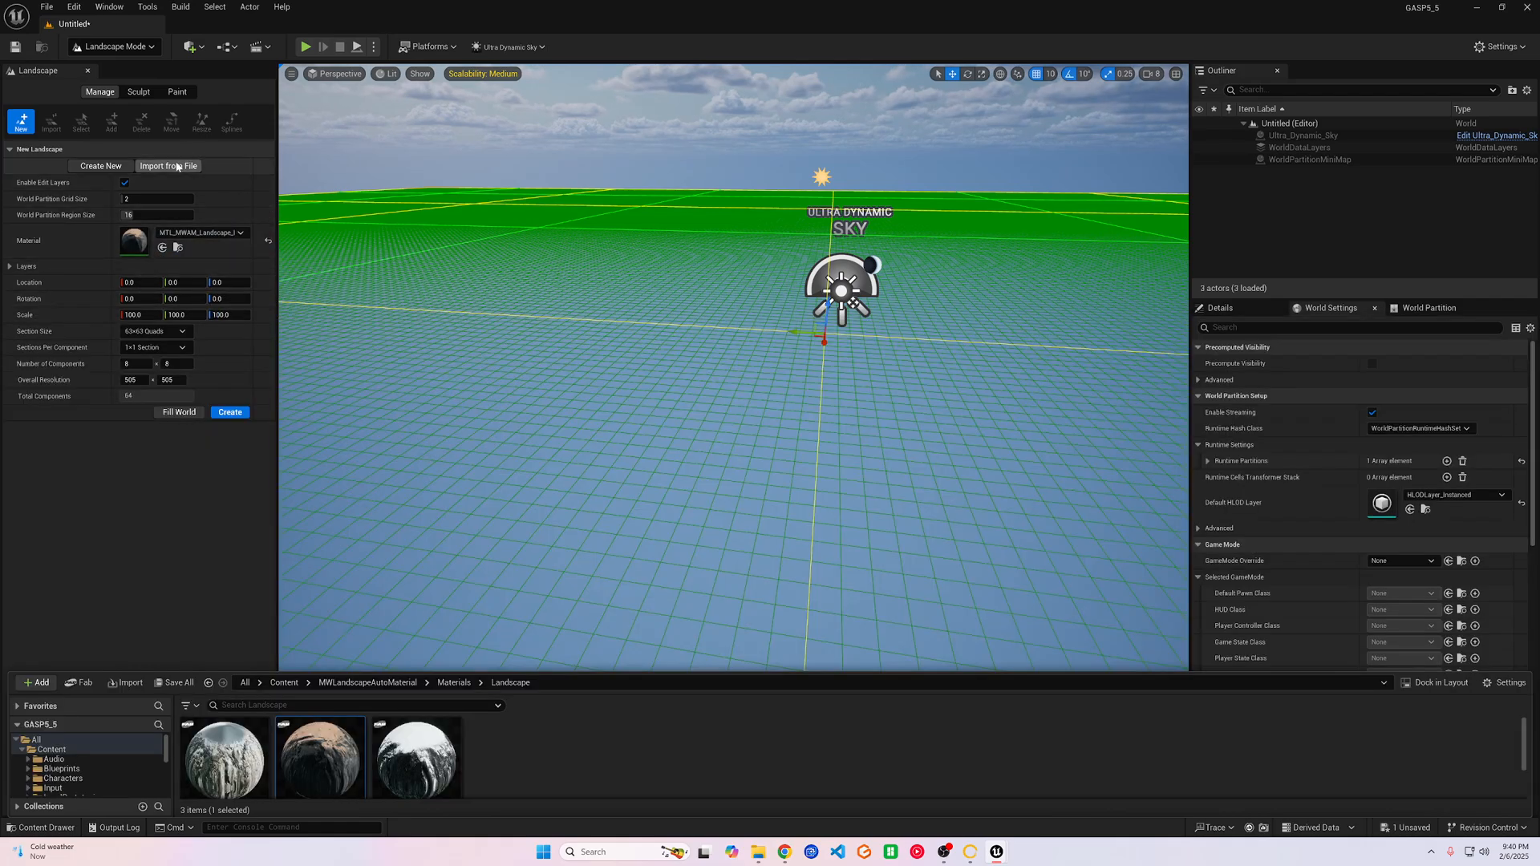
Step: Load the H_Lake_Out heightmap from the gaea maps folder, adjust the landscape's vertical scale and import it
{"action": "left_click", "coordinate": [168, 166]}
{"action": "left_click", "coordinate": [238, 251]}
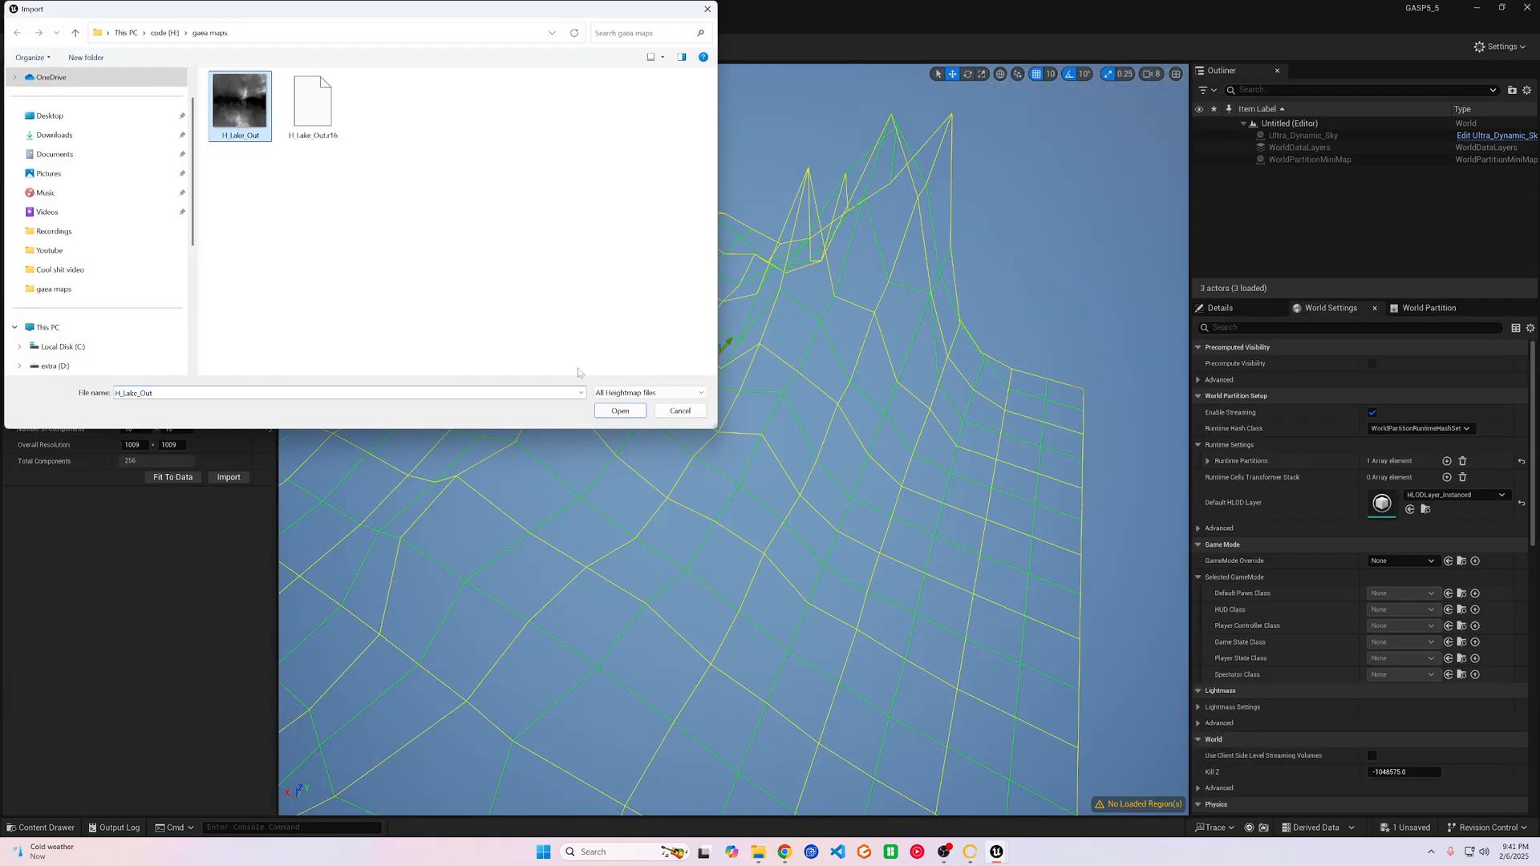
{"action": "left_click", "coordinate": [624, 413]}
{"action": "right_click_drag", "start_coordinate": [640, 416], "coordinate": [641, 369]}
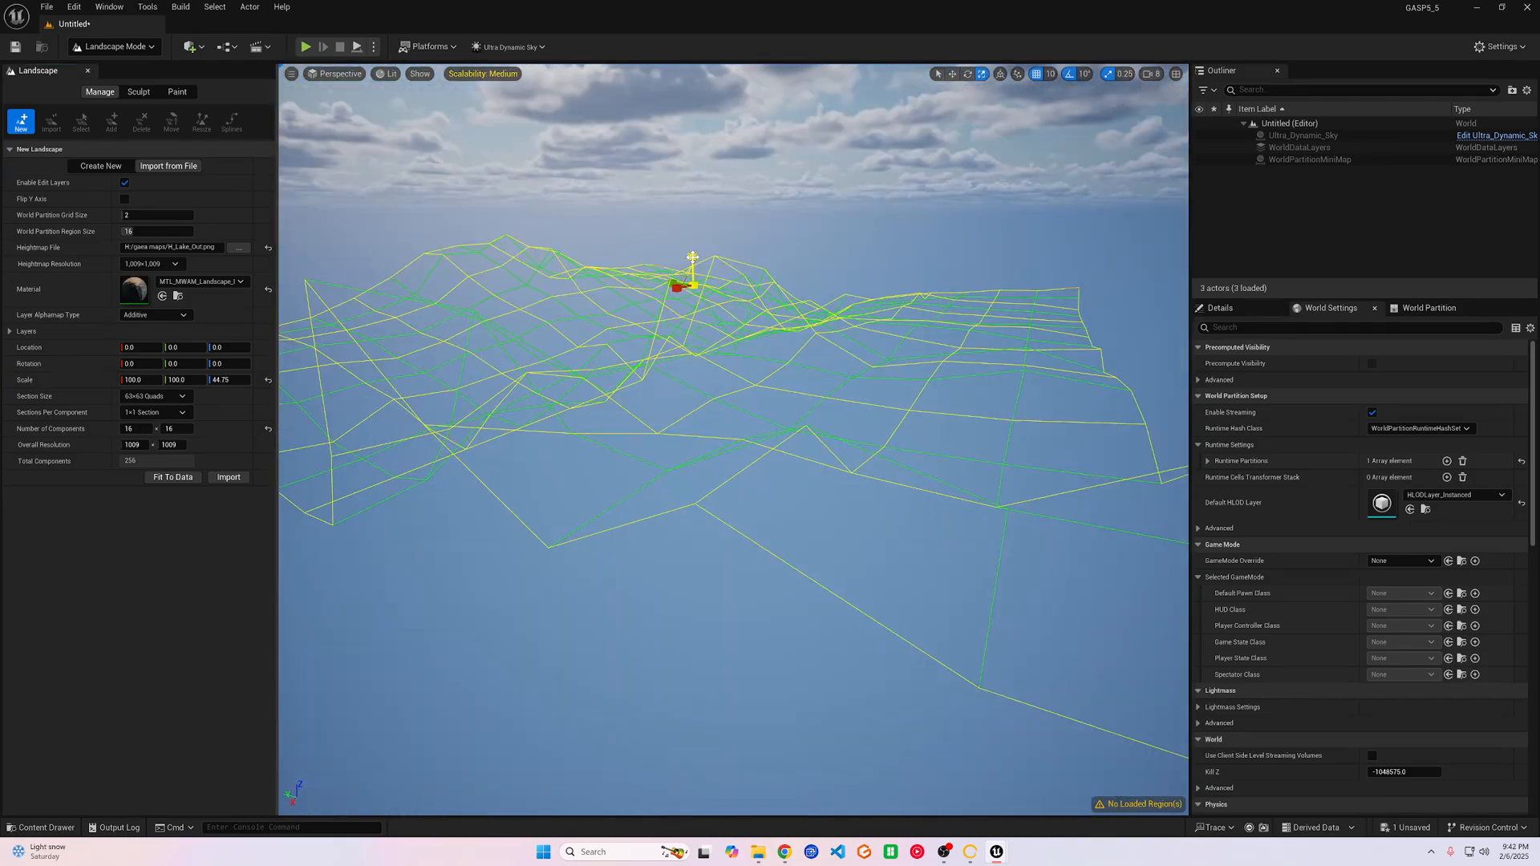
{"action": "left_click_drag", "start_coordinate": [692, 257], "coordinate": [692, 292]}
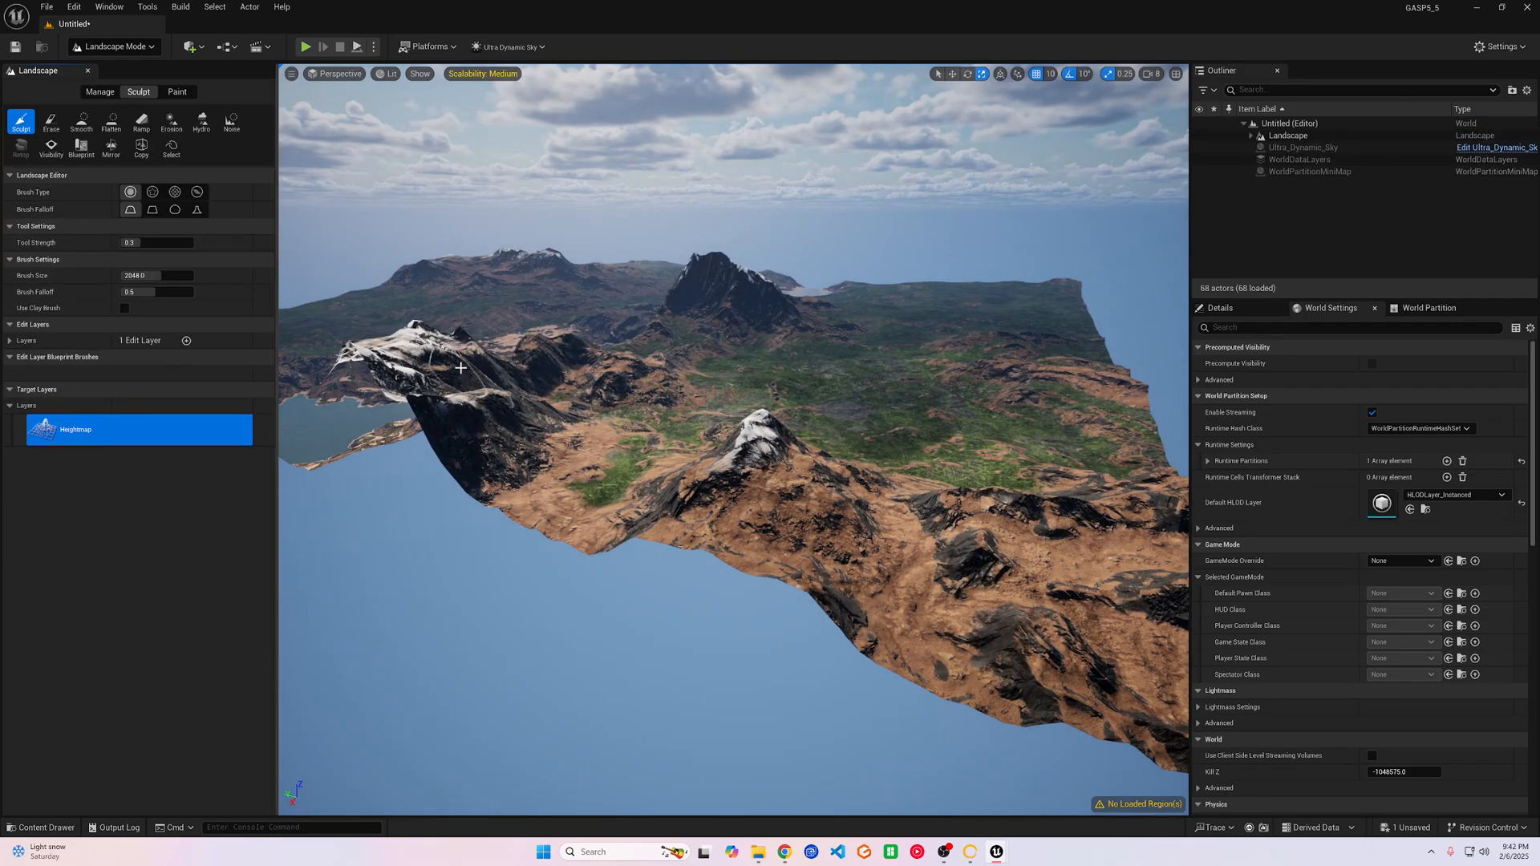
Step: Inspect the imported landscape and play-test it from a grassy spot below the rocky mountain
{"action": "mouse_move", "coordinate": [561, 417]}
{"action": "right_mouse_down"}
{"action": "mouse_move", "coordinate": [706, 377]}
{"action": "mouse_move", "coordinate": [385, 389]}
{"action": "mouse_move", "coordinate": [722, 297]}
{"action": "mouse_move", "coordinate": [698, 313]}
{"action": "mouse_move", "coordinate": [754, 305]}
{"action": "mouse_move", "coordinate": [722, 312]}
{"action": "mouse_move", "coordinate": [714, 361]}
{"action": "mouse_move", "coordinate": [786, 401]}
{"action": "mouse_move", "coordinate": [851, 377]}
{"action": "mouse_move", "coordinate": [754, 329]}
{"action": "mouse_move", "coordinate": [722, 353]}
{"action": "right_mouse_up"}
{"action": "key", "text": "w"}
{"action": "key", "text": "s"}
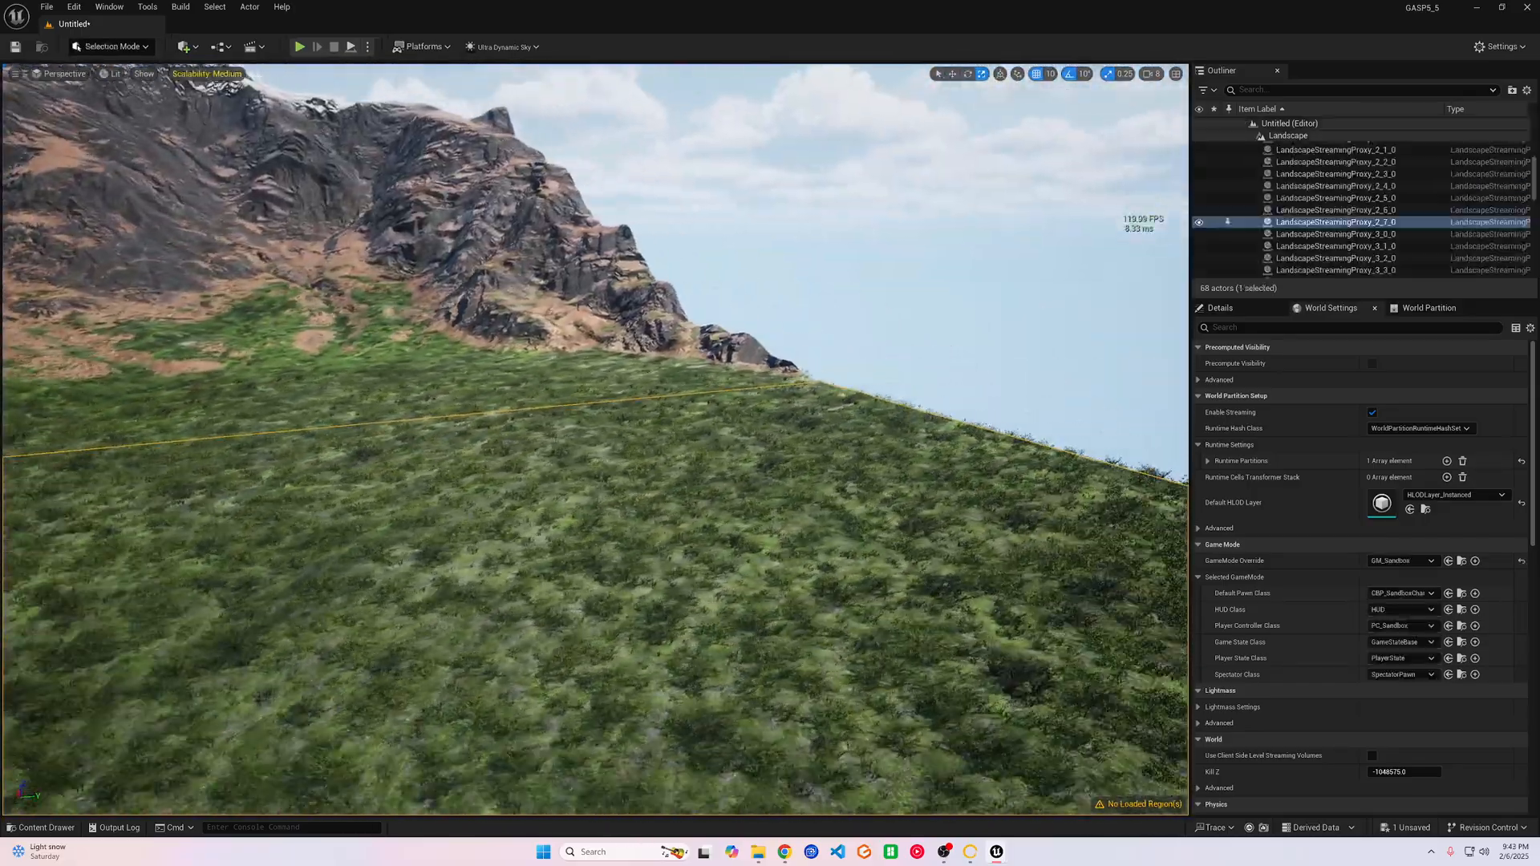
{"action": "right_click_drag", "start_coordinate": [562, 377], "coordinate": [549, 384]}
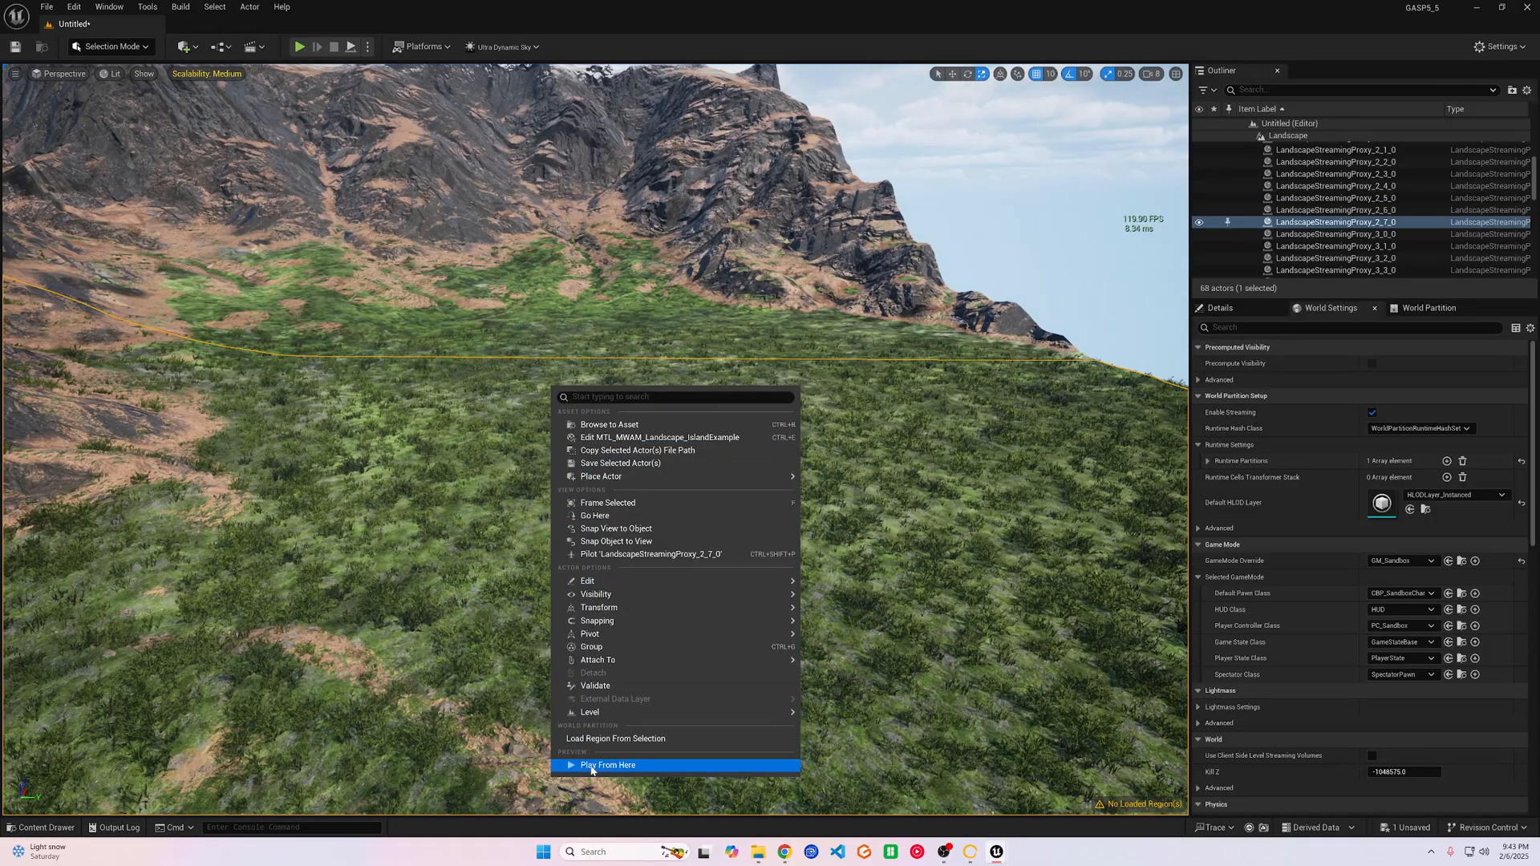
{"action": "key", "text": "alt+p"}
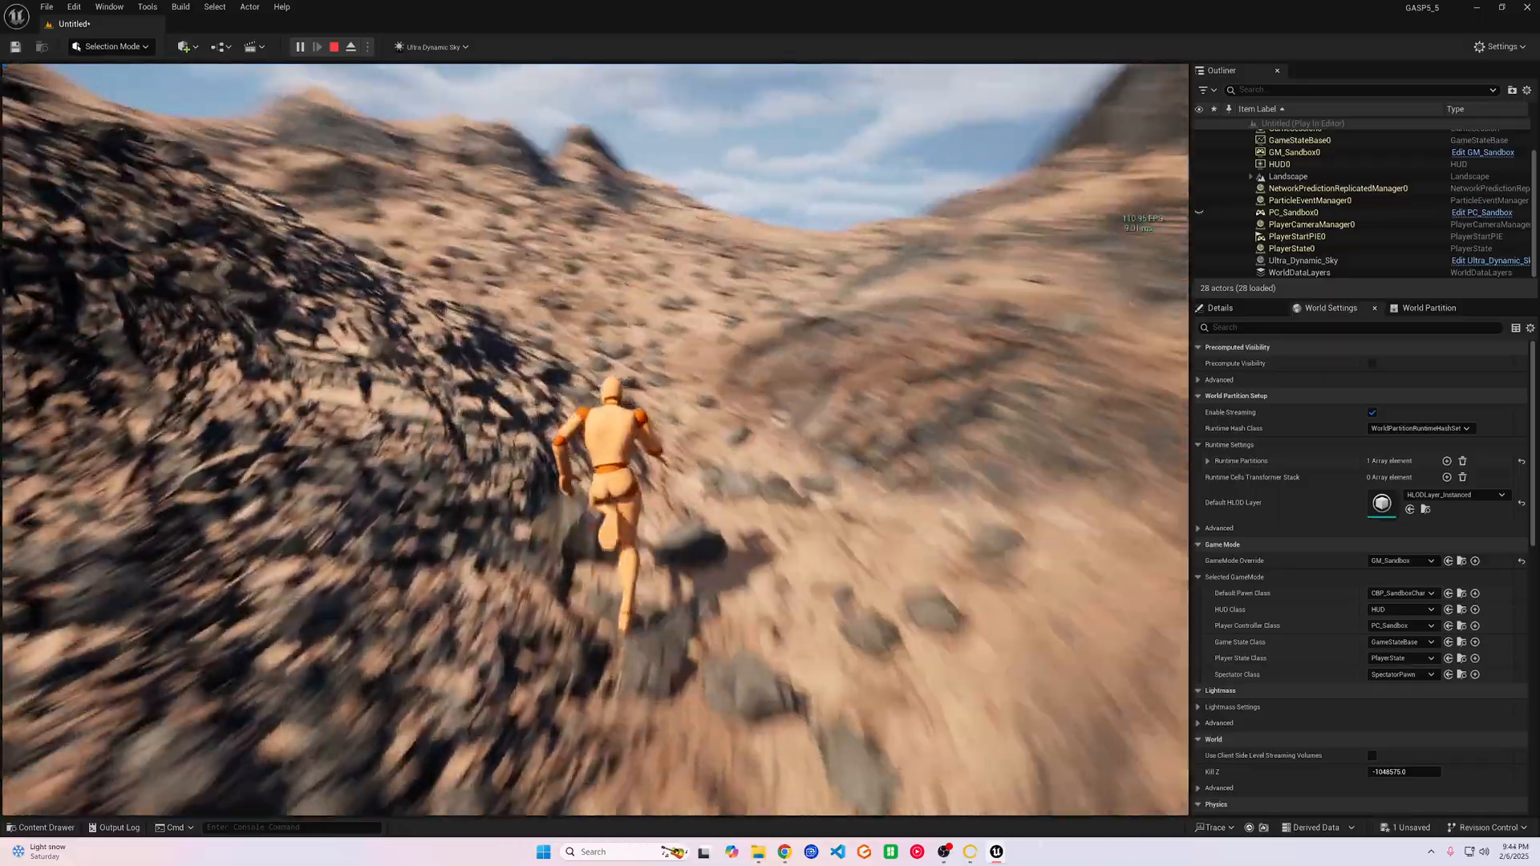
{"action": "key", "text": "Escape"}
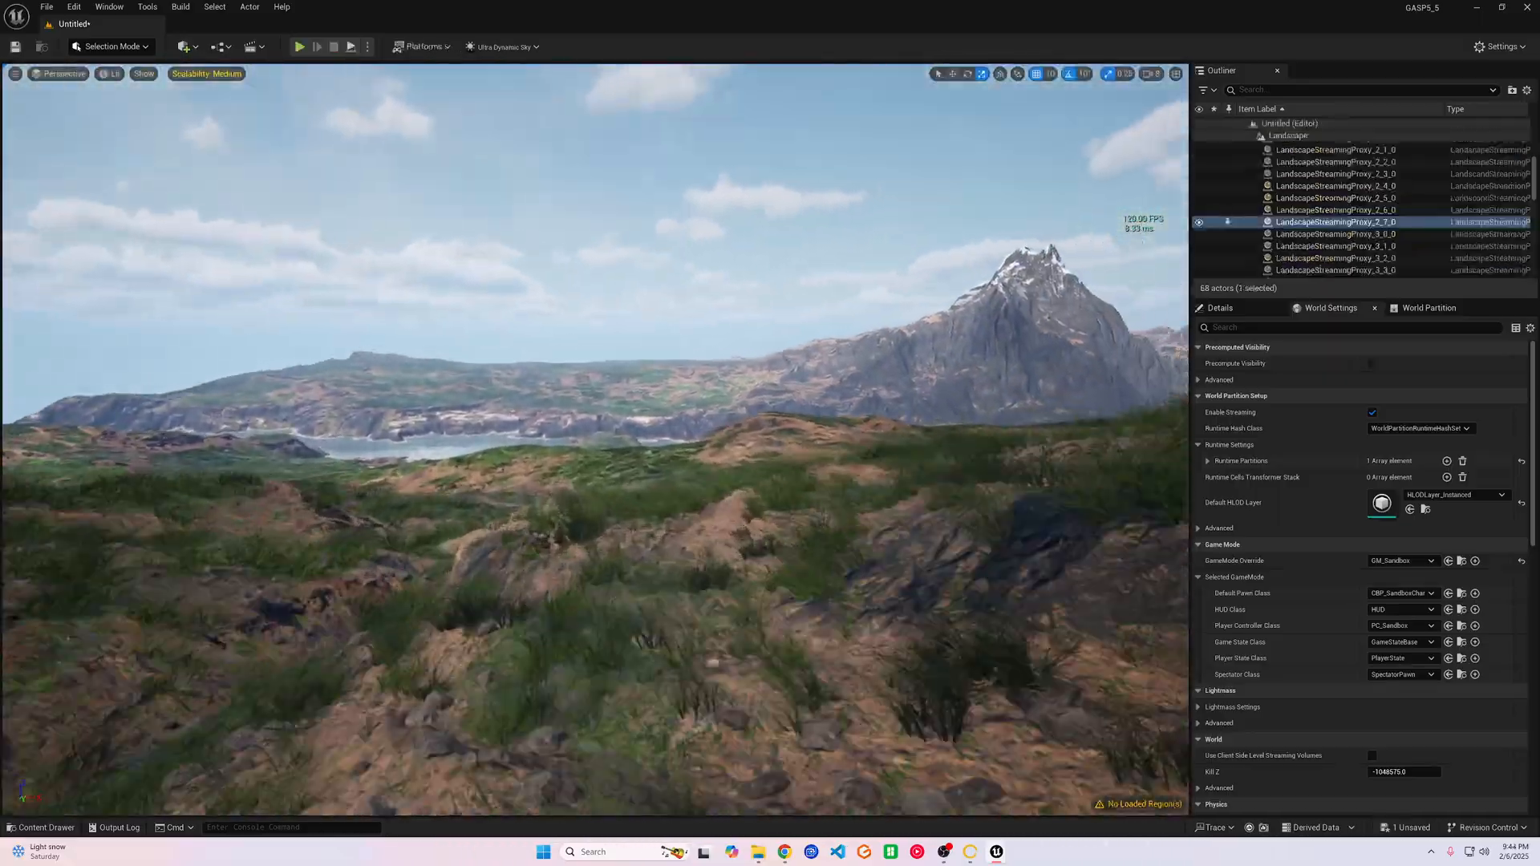
Step: Play from the grassy ridge facing the snow-capped mountain and run the character down through the canyon towards the lake
{"action": "right_click", "coordinate": [349, 575]}
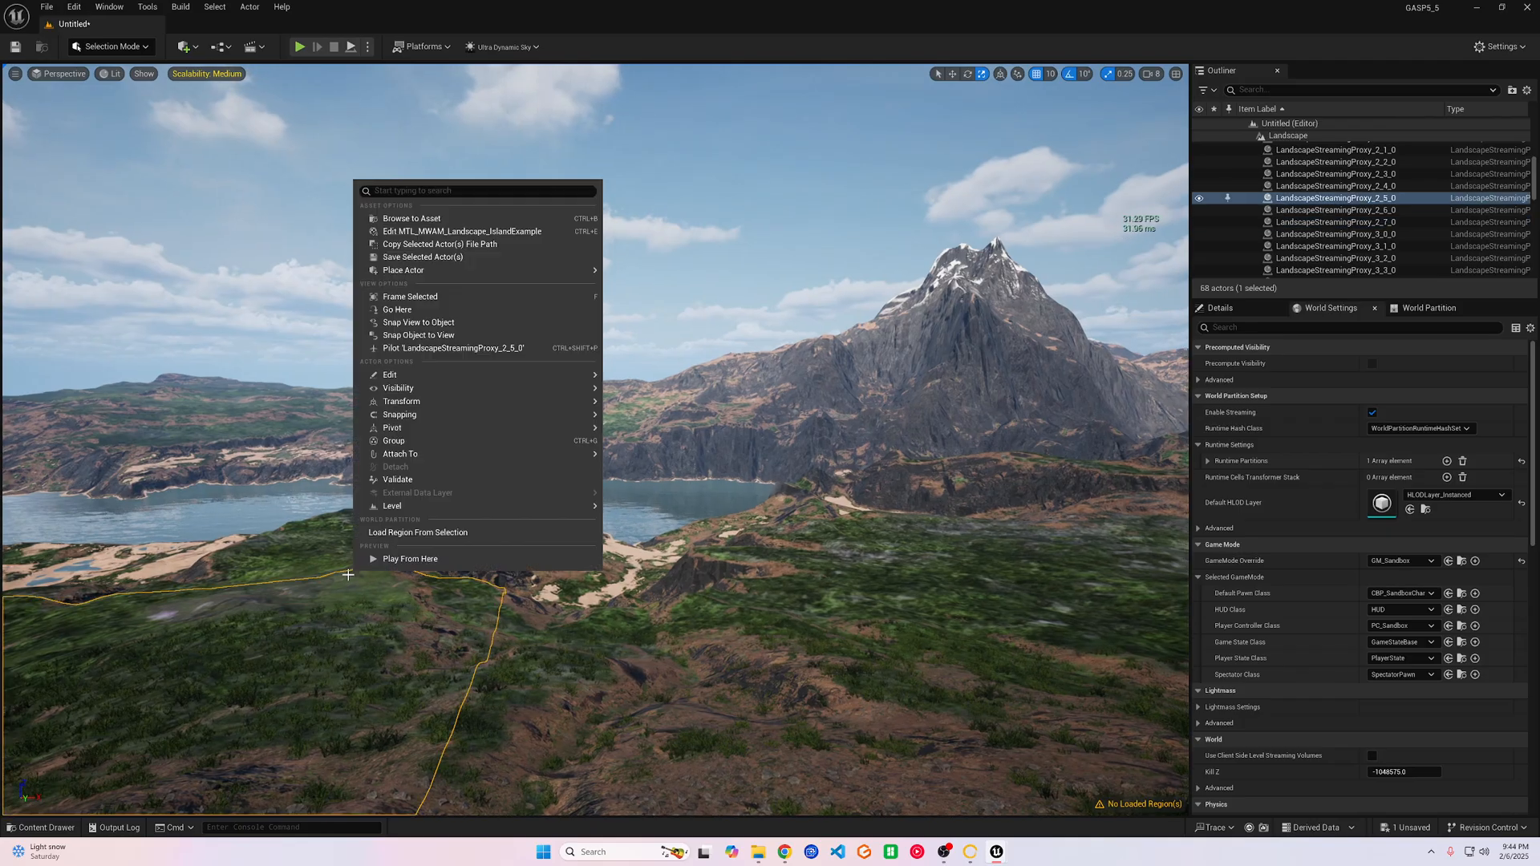
{"action": "left_click", "coordinate": [409, 559]}
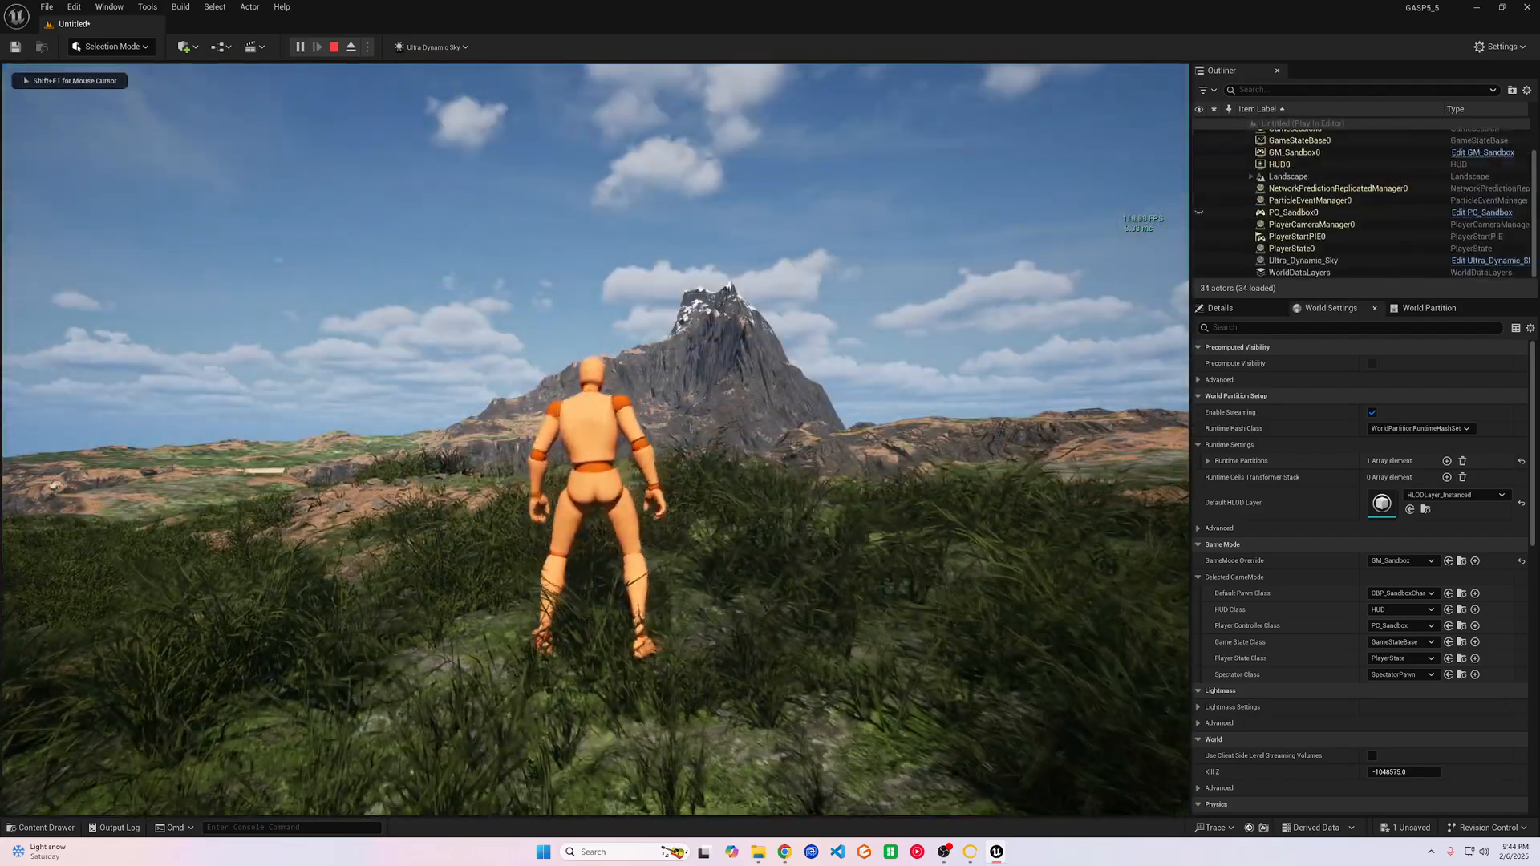
{"action": "key", "text": "w"}
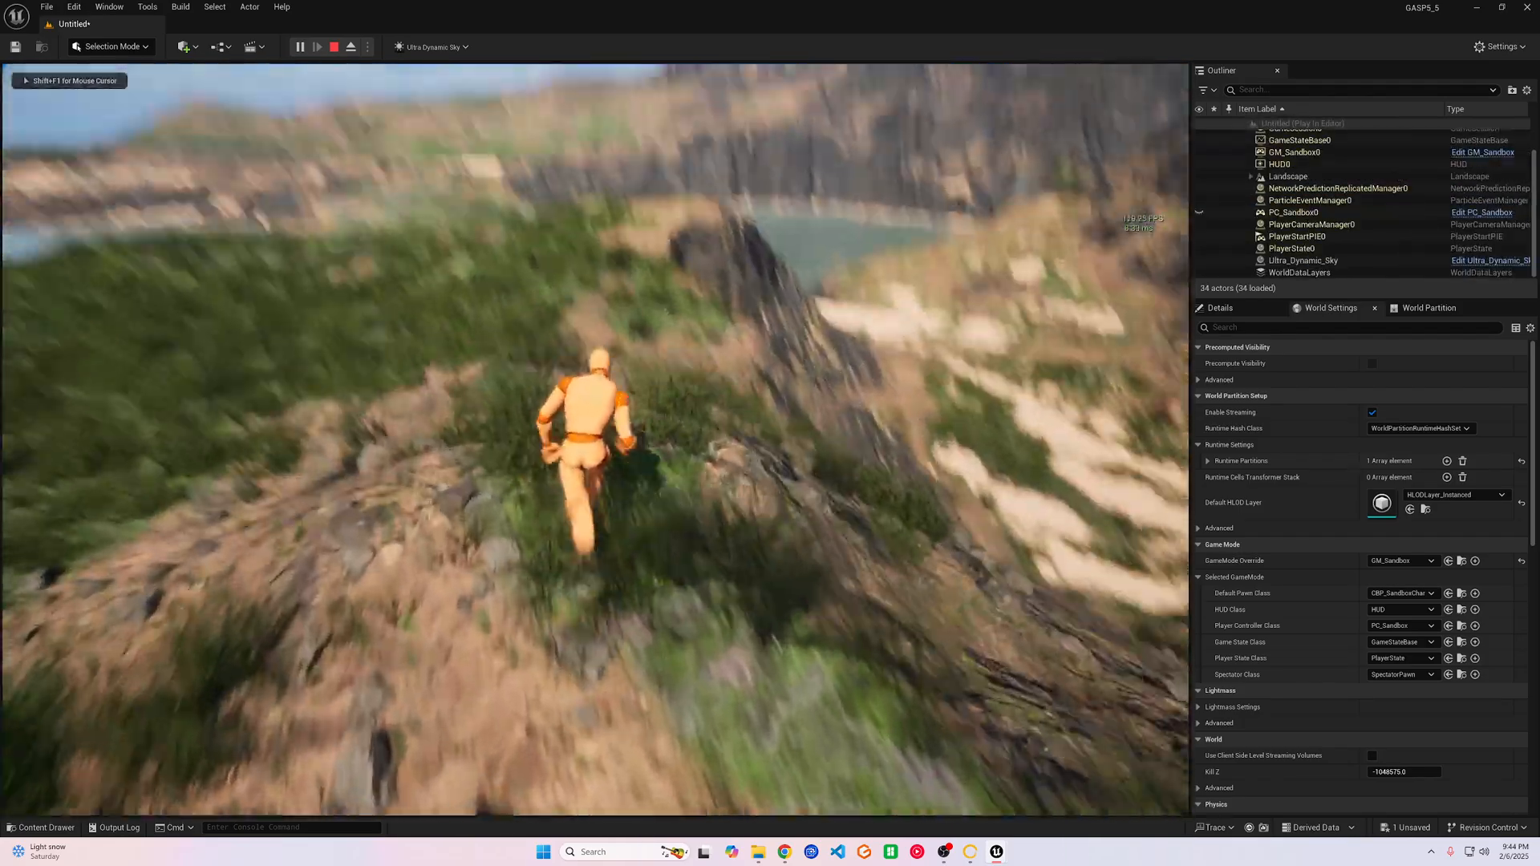
{"action": "key", "text": "w"}
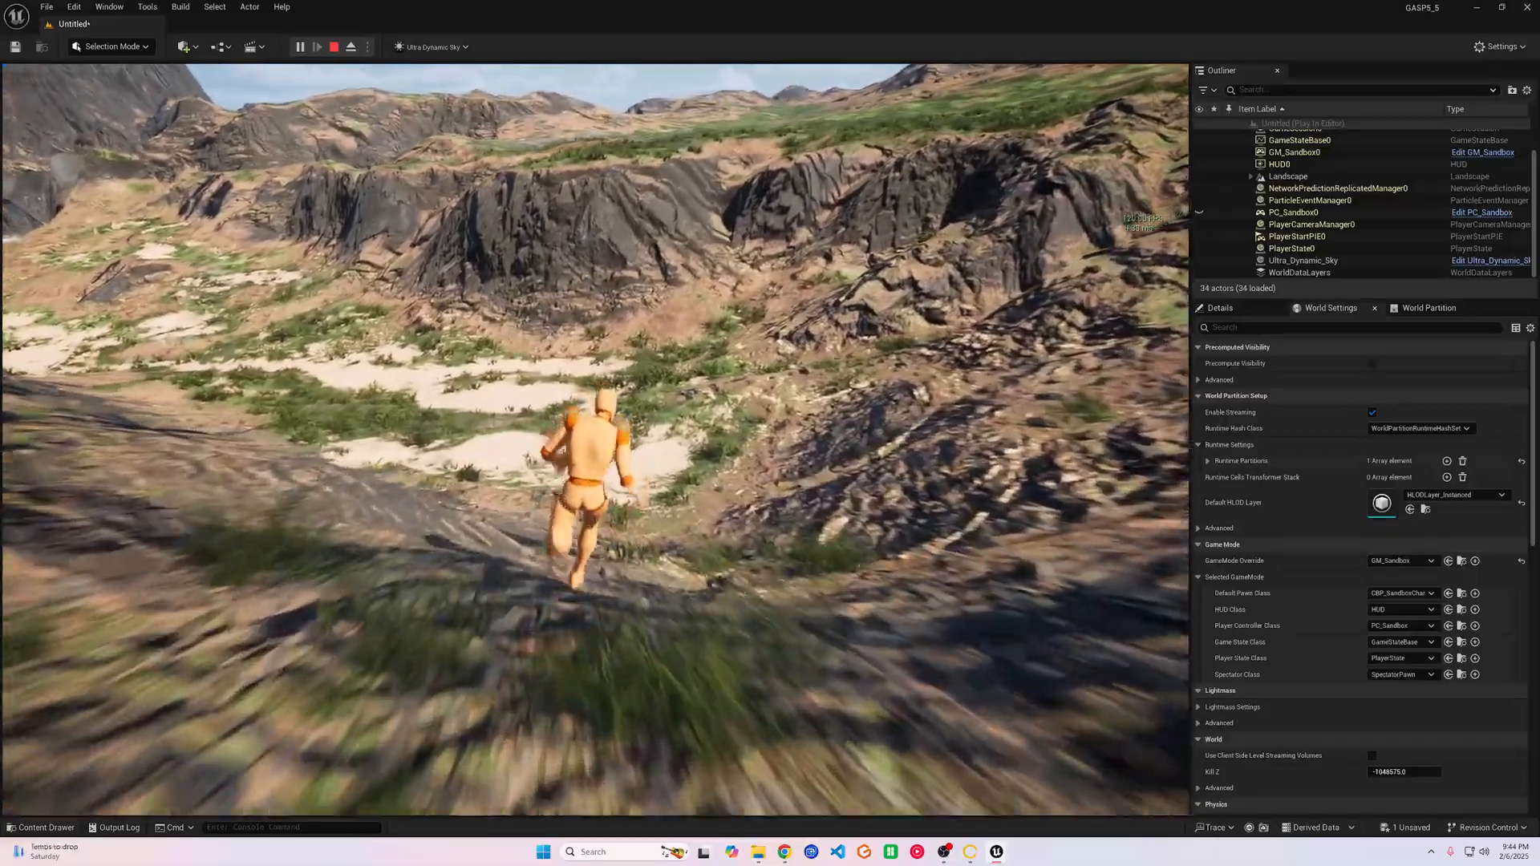
{"action": "key", "text": "w"}
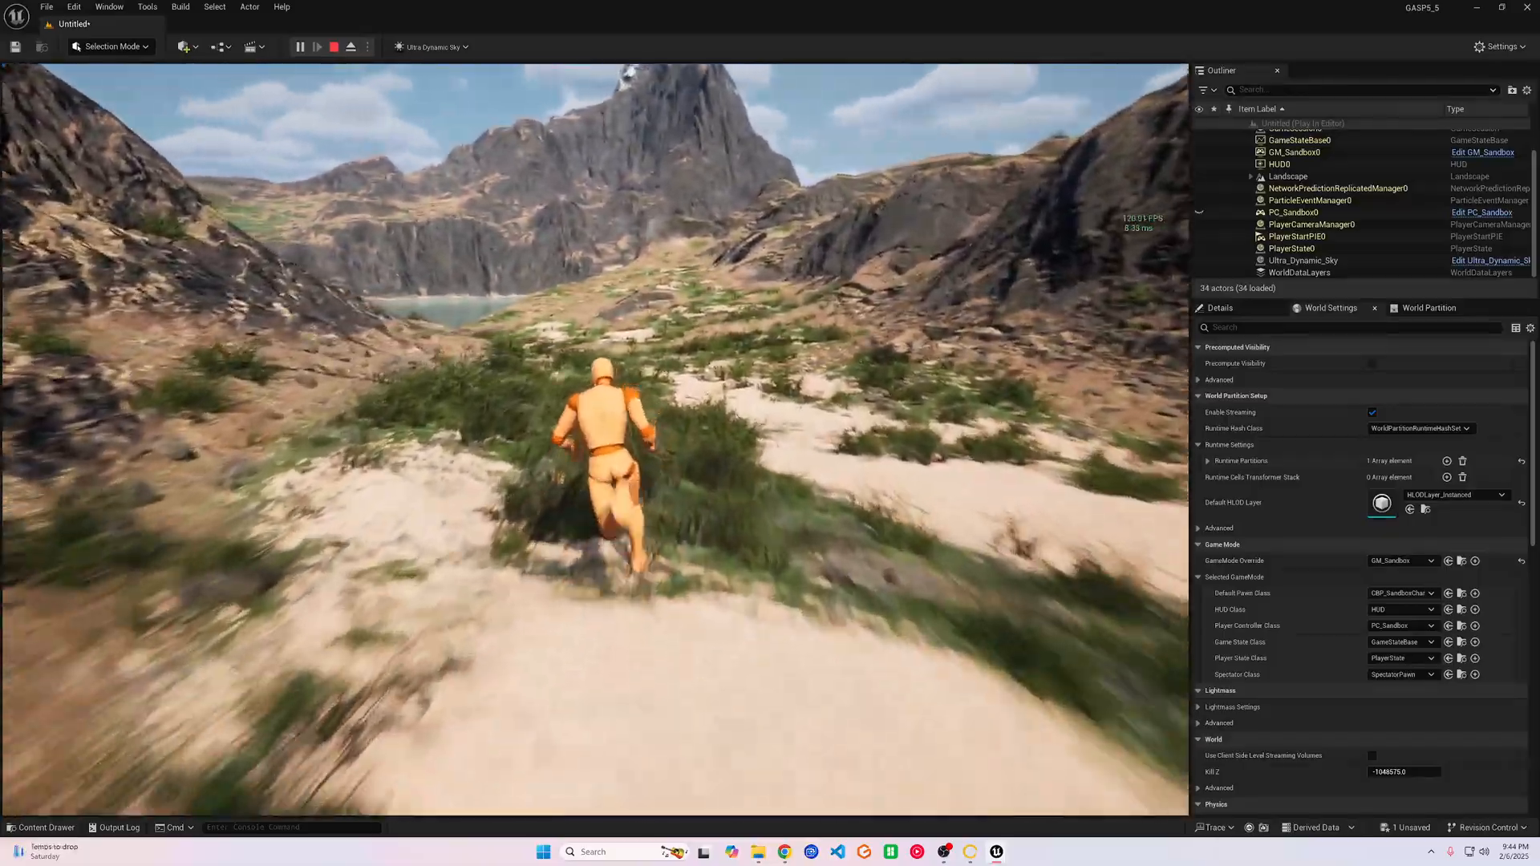
{"action": "key", "text": "w"}
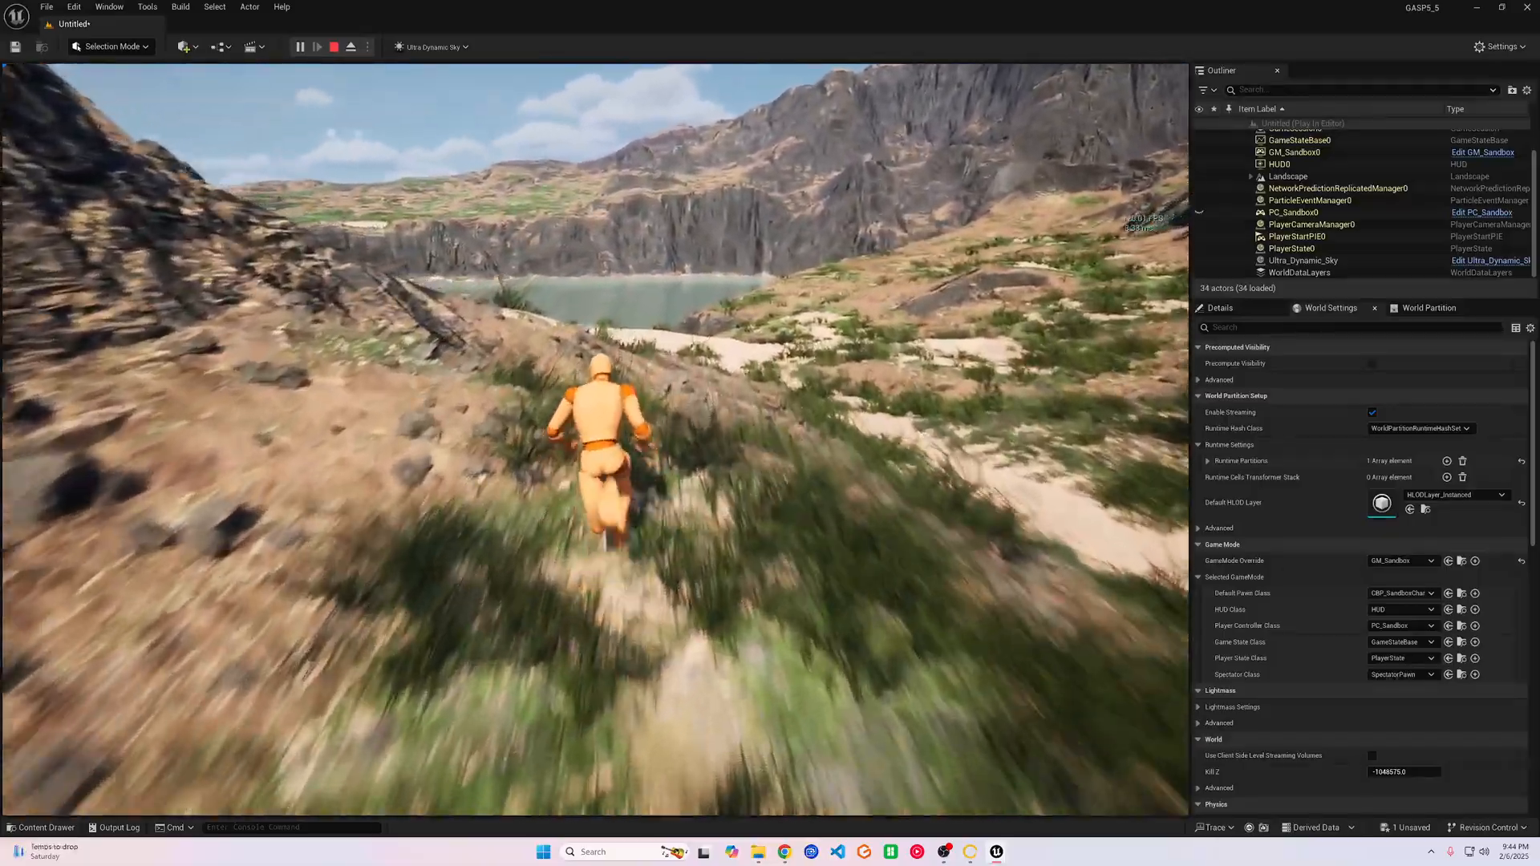
Step: Run the character down the grassy, sandy slope to the lake and across the water surface to the opposite rocky shore
{"action": "key", "text": "w"}
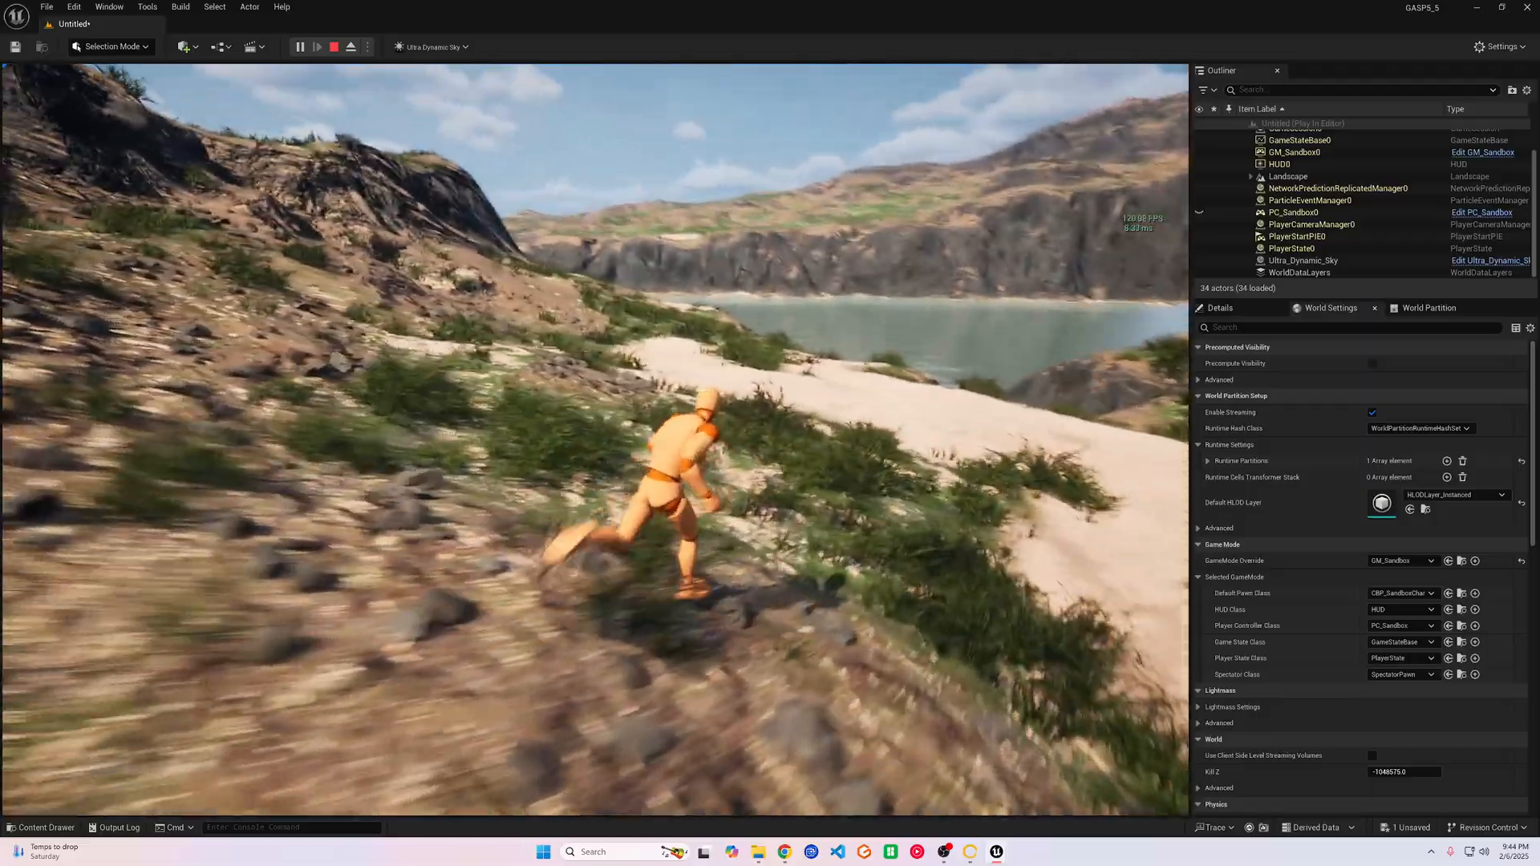
{"action": "key", "text": "w"}
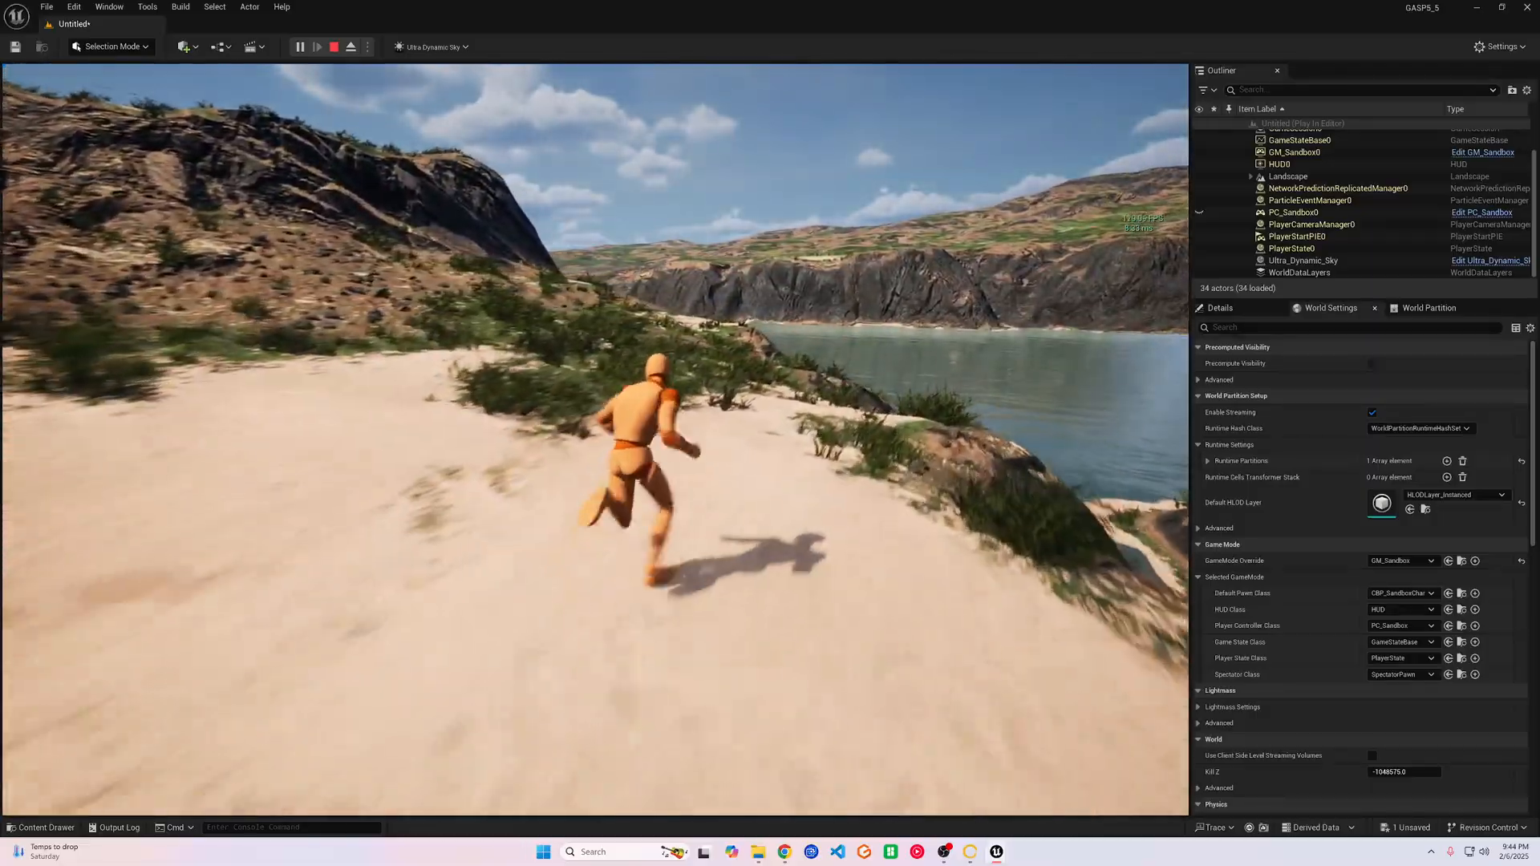
{"action": "key", "text": "w"}
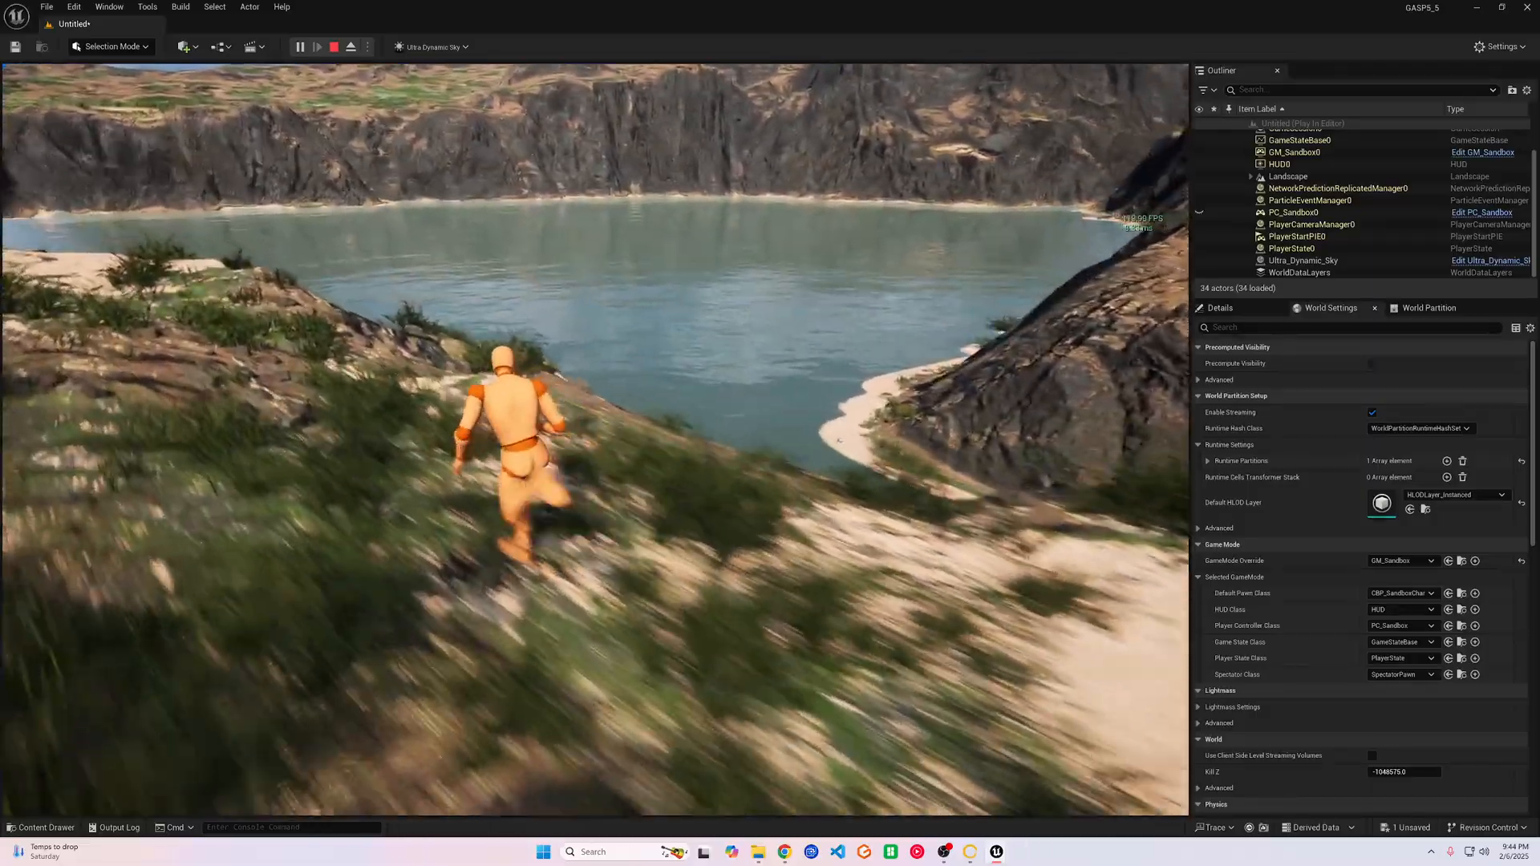
{"action": "key", "text": "w"}
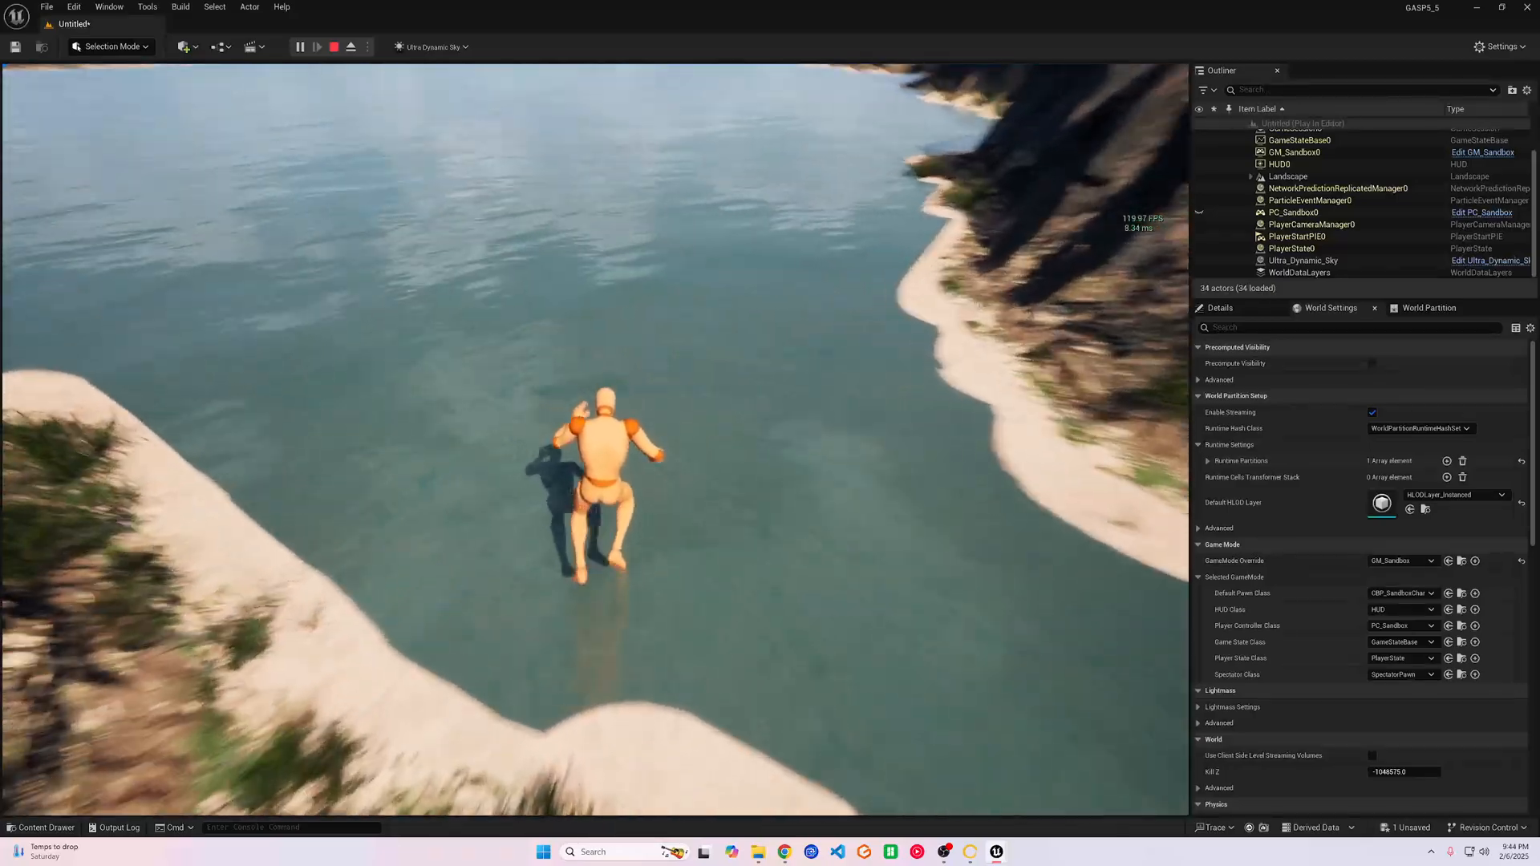
{"action": "key", "text": "w"}
{"action": "key", "text": "w"}
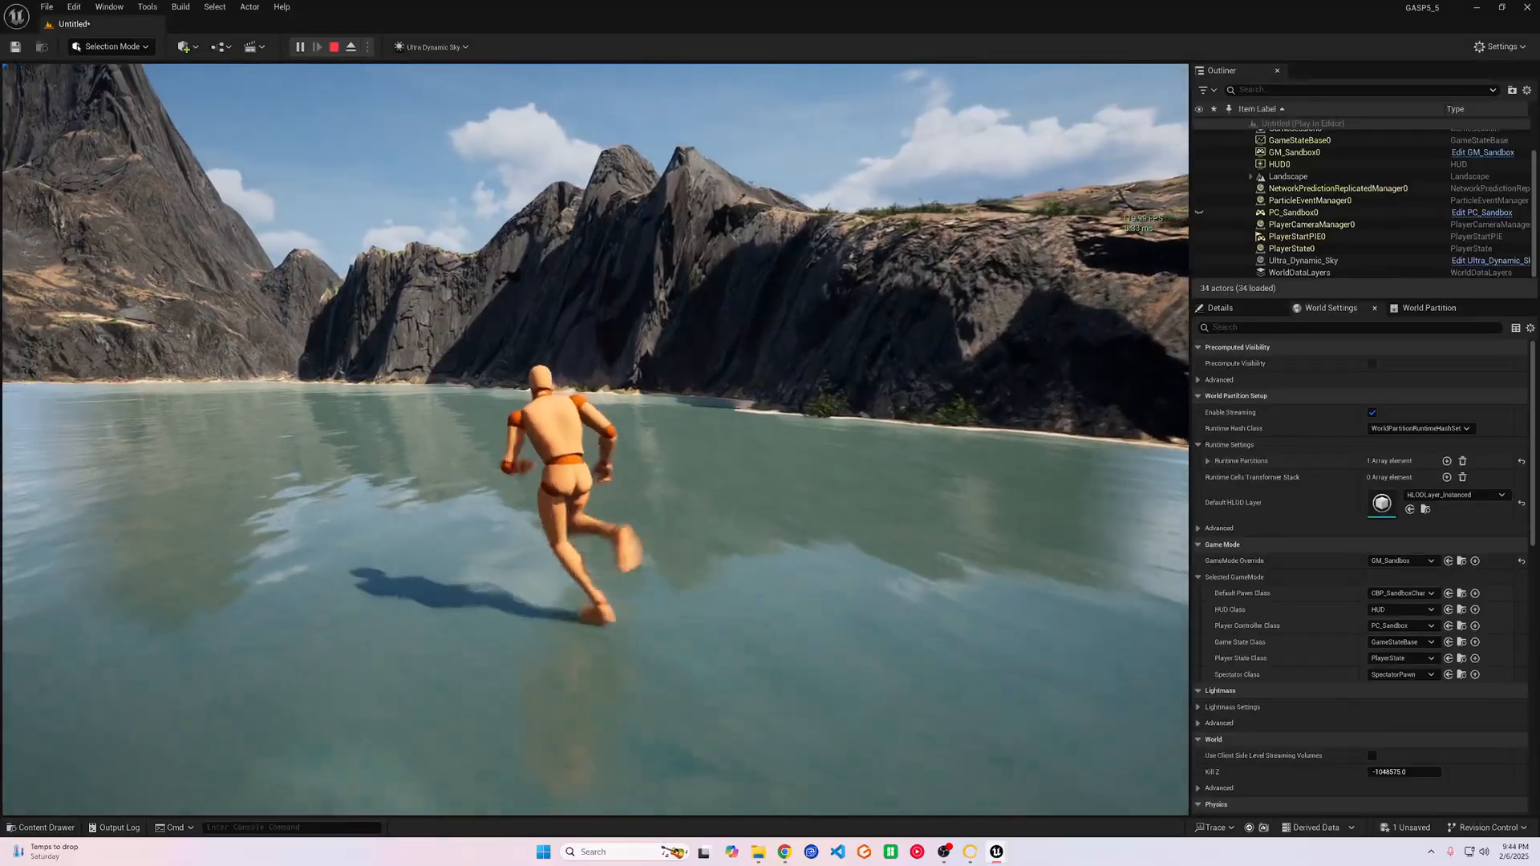
{"action": "key", "text": "w"}
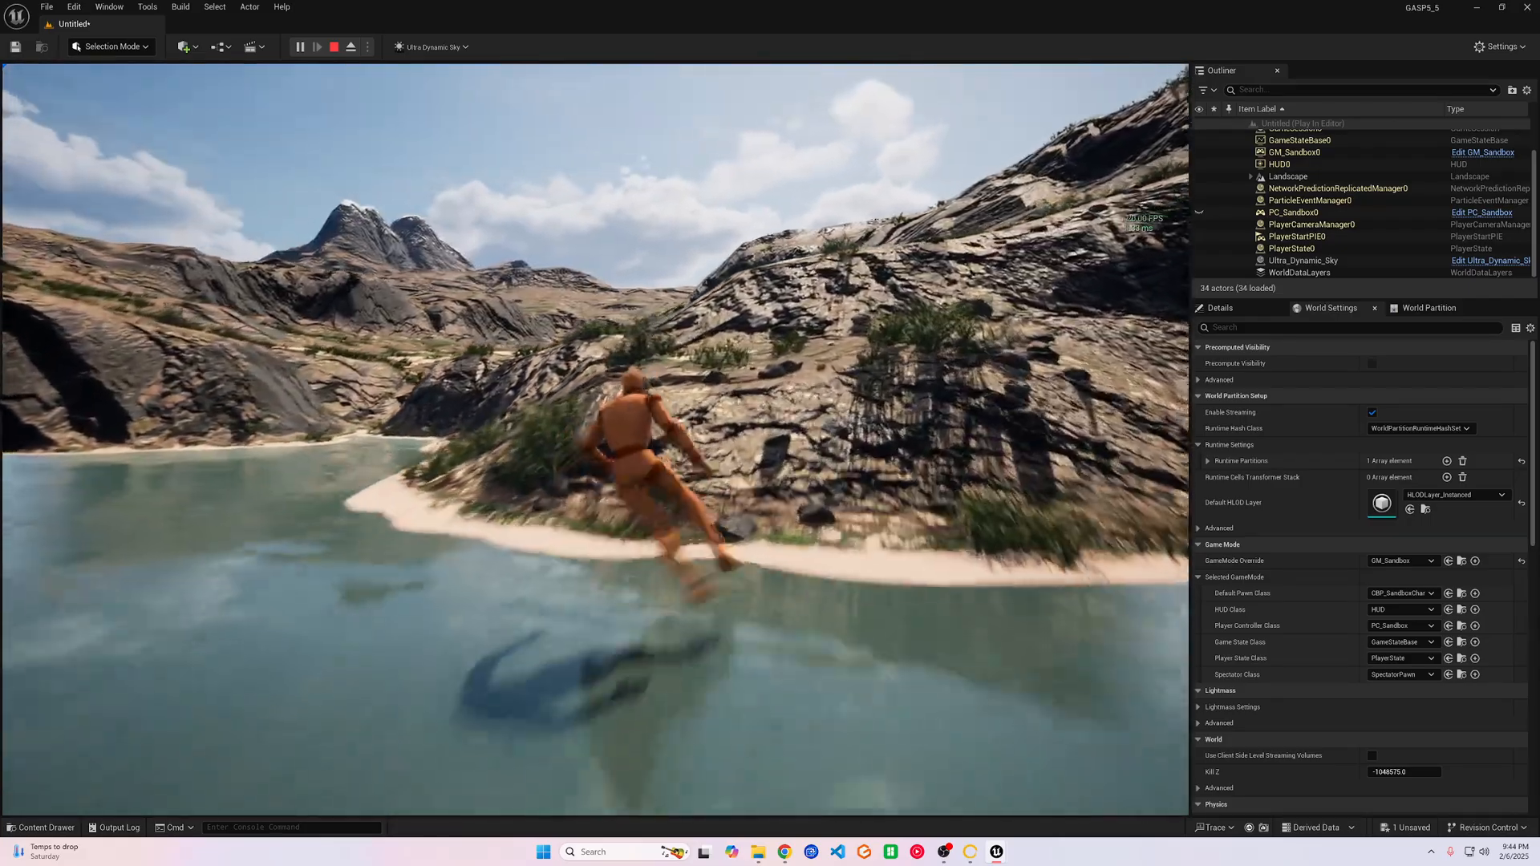
{"action": "key", "text": "w"}
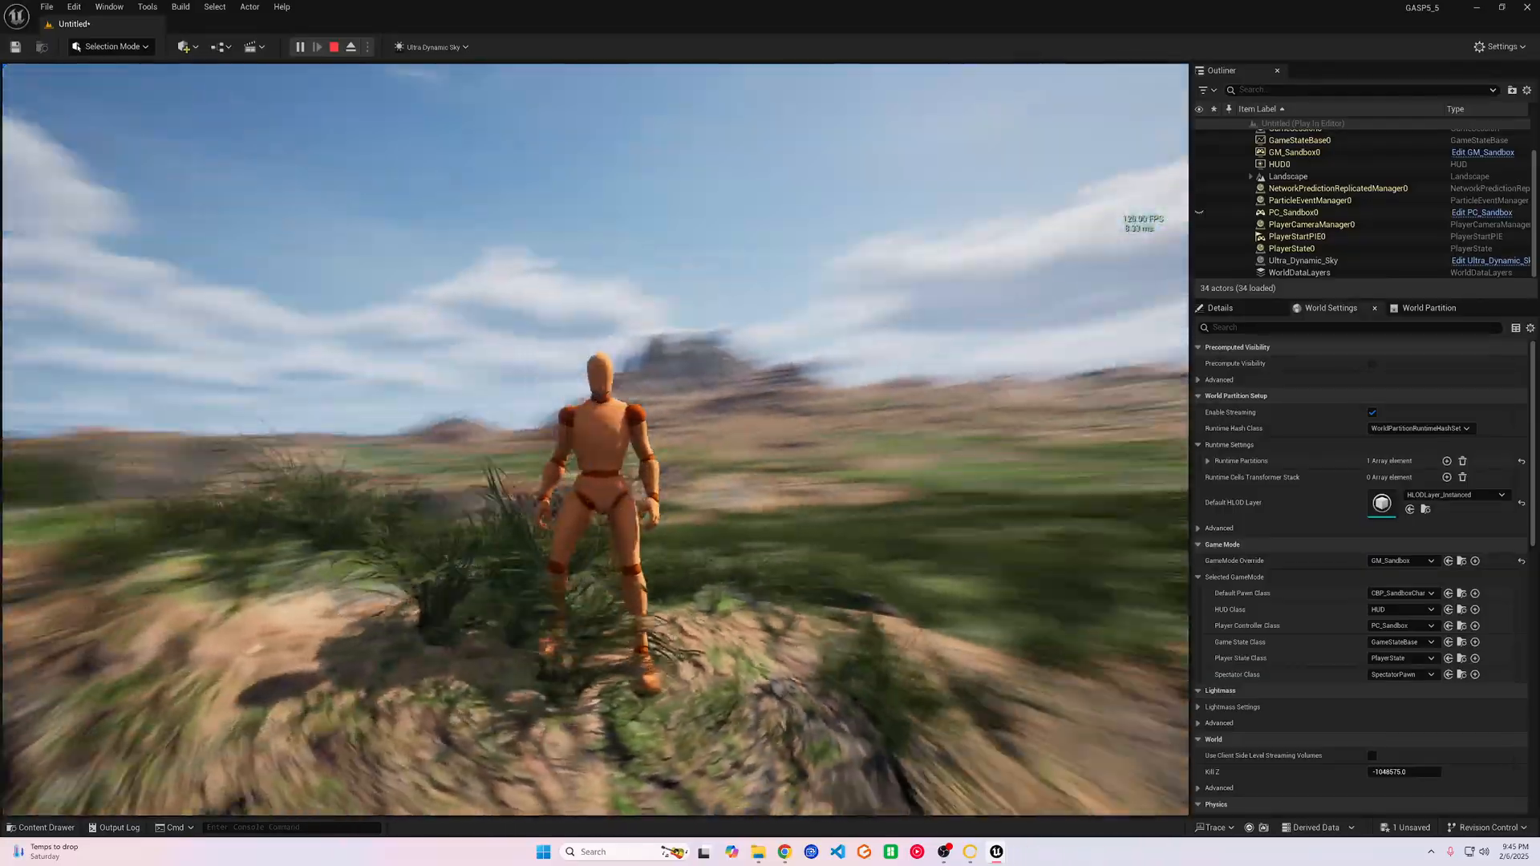
Step: Walk the character around the grassy ridge above the lake to examine the shoreline, plains and snow-capped mountains
{"action": "key", "text": "c"}
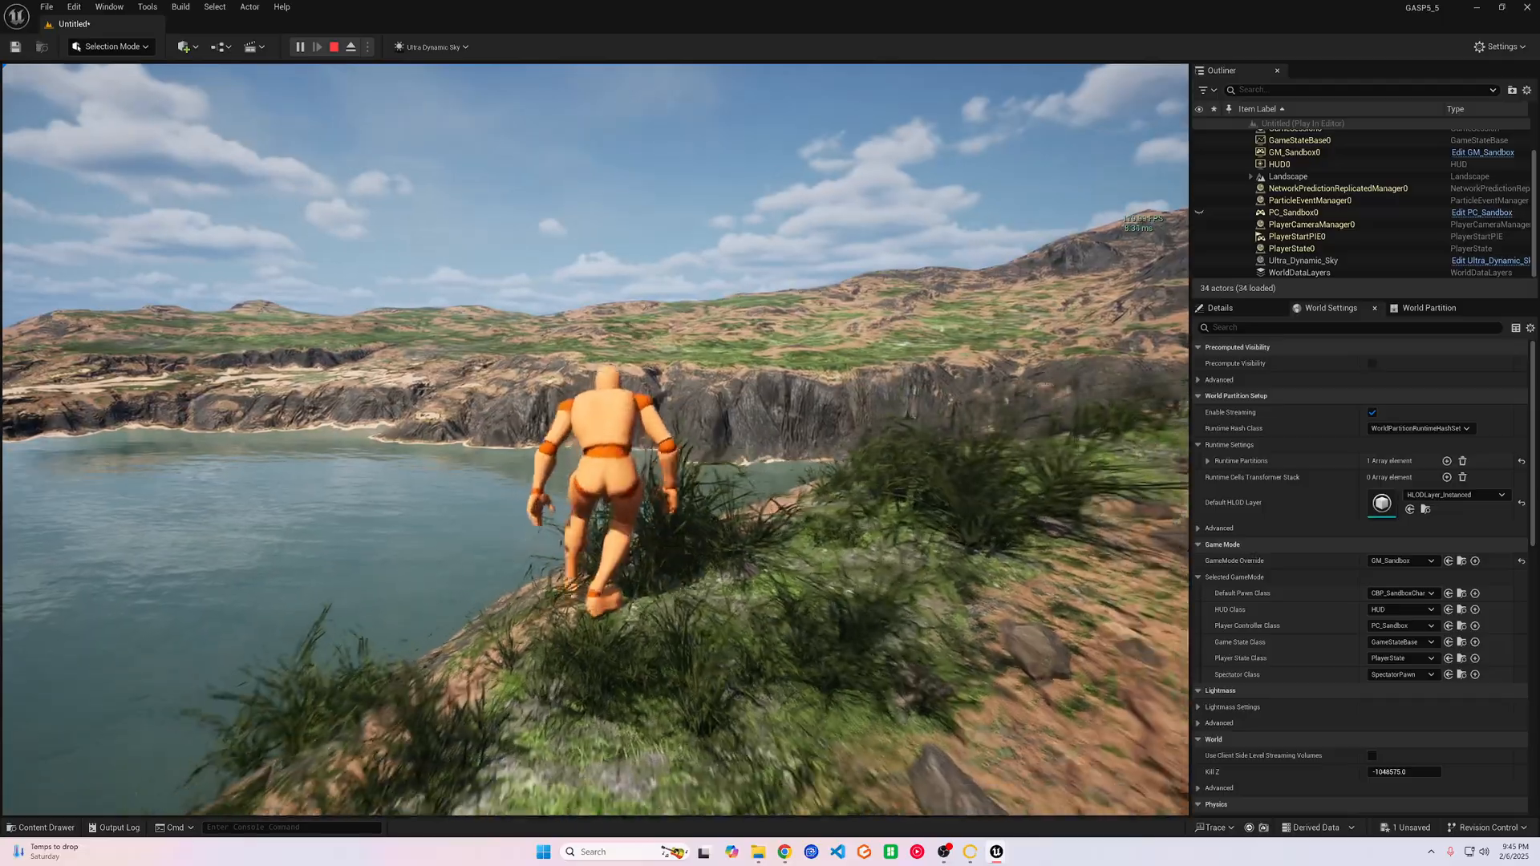
{"action": "key", "text": "w"}
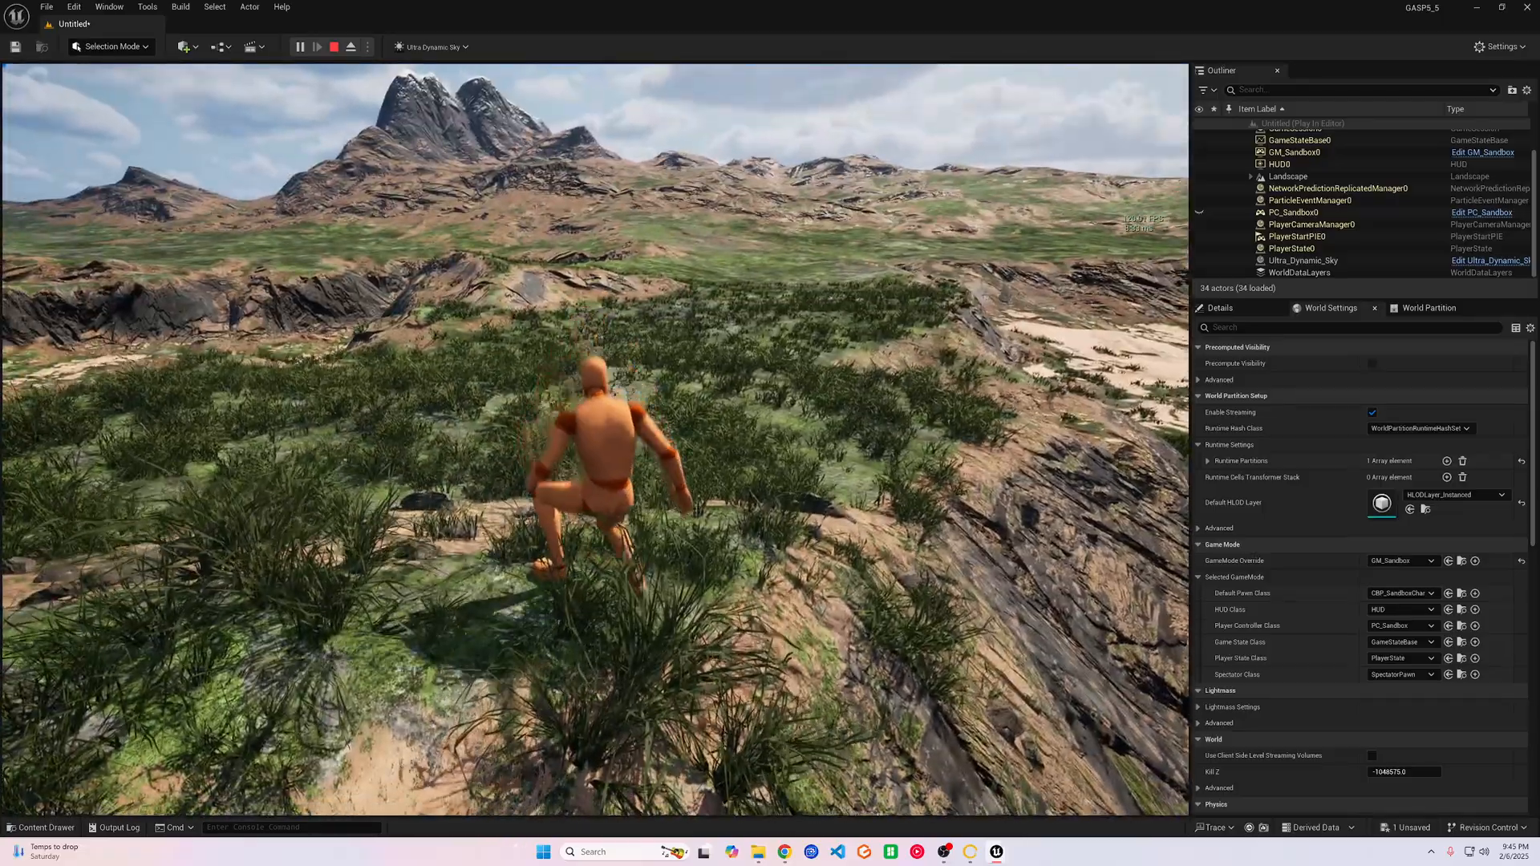
{"action": "key", "text": "w"}
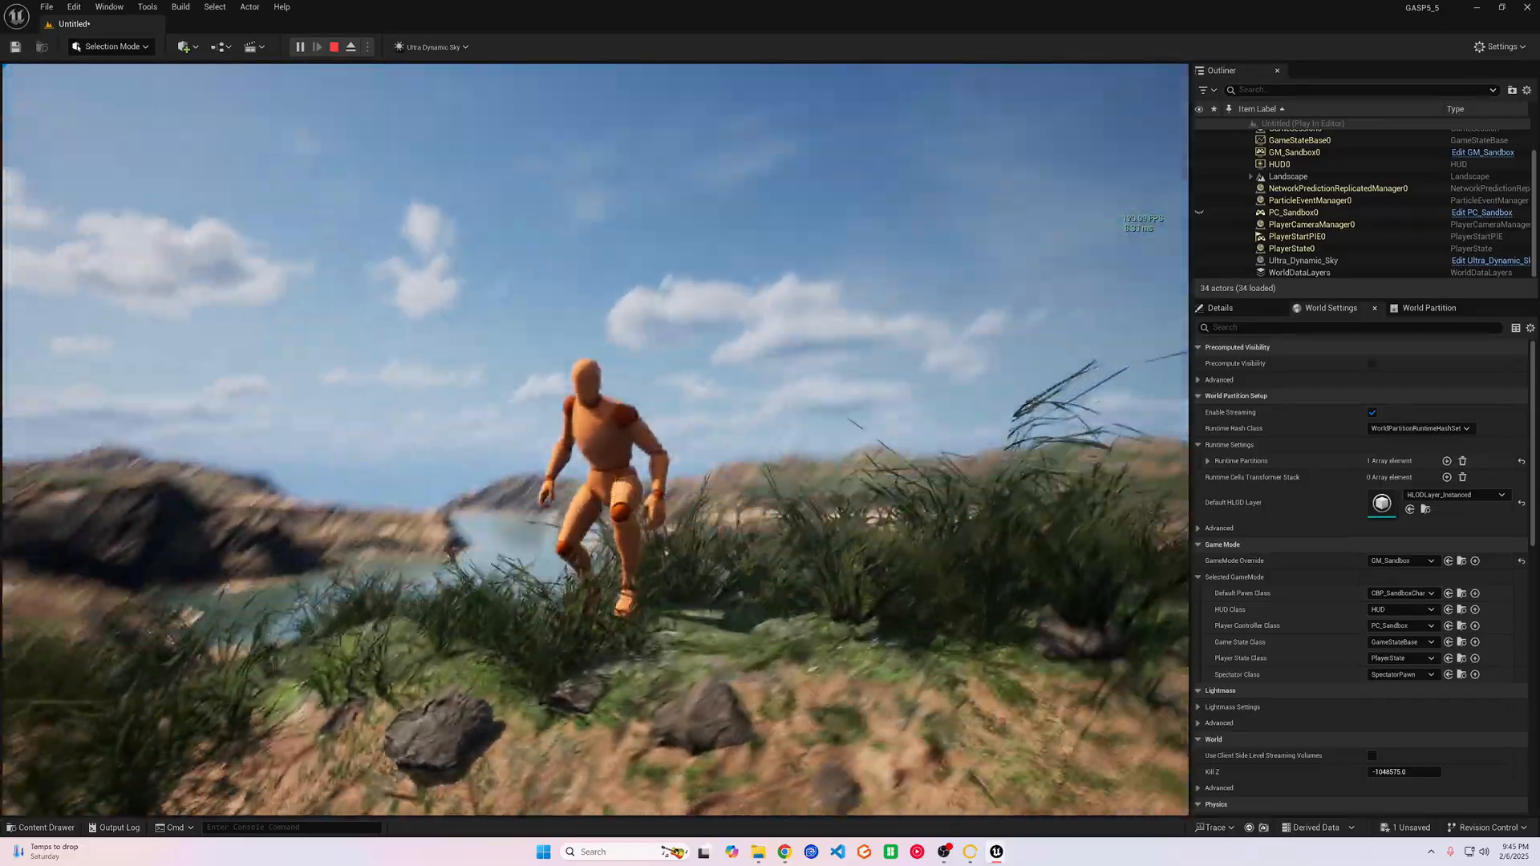
{"action": "key", "text": "c"}
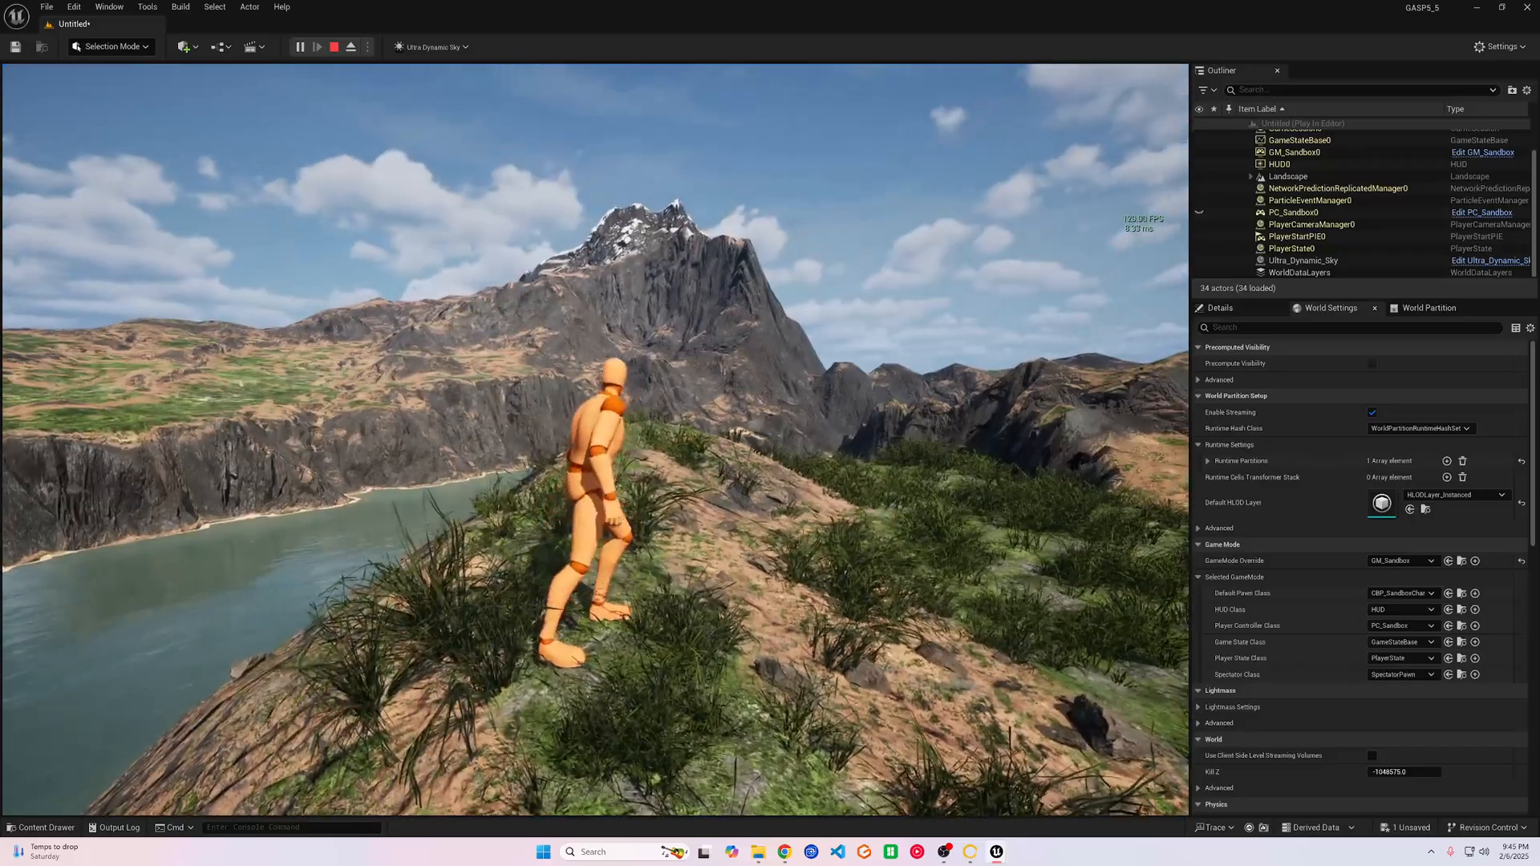
{"action": "key", "text": "w"}
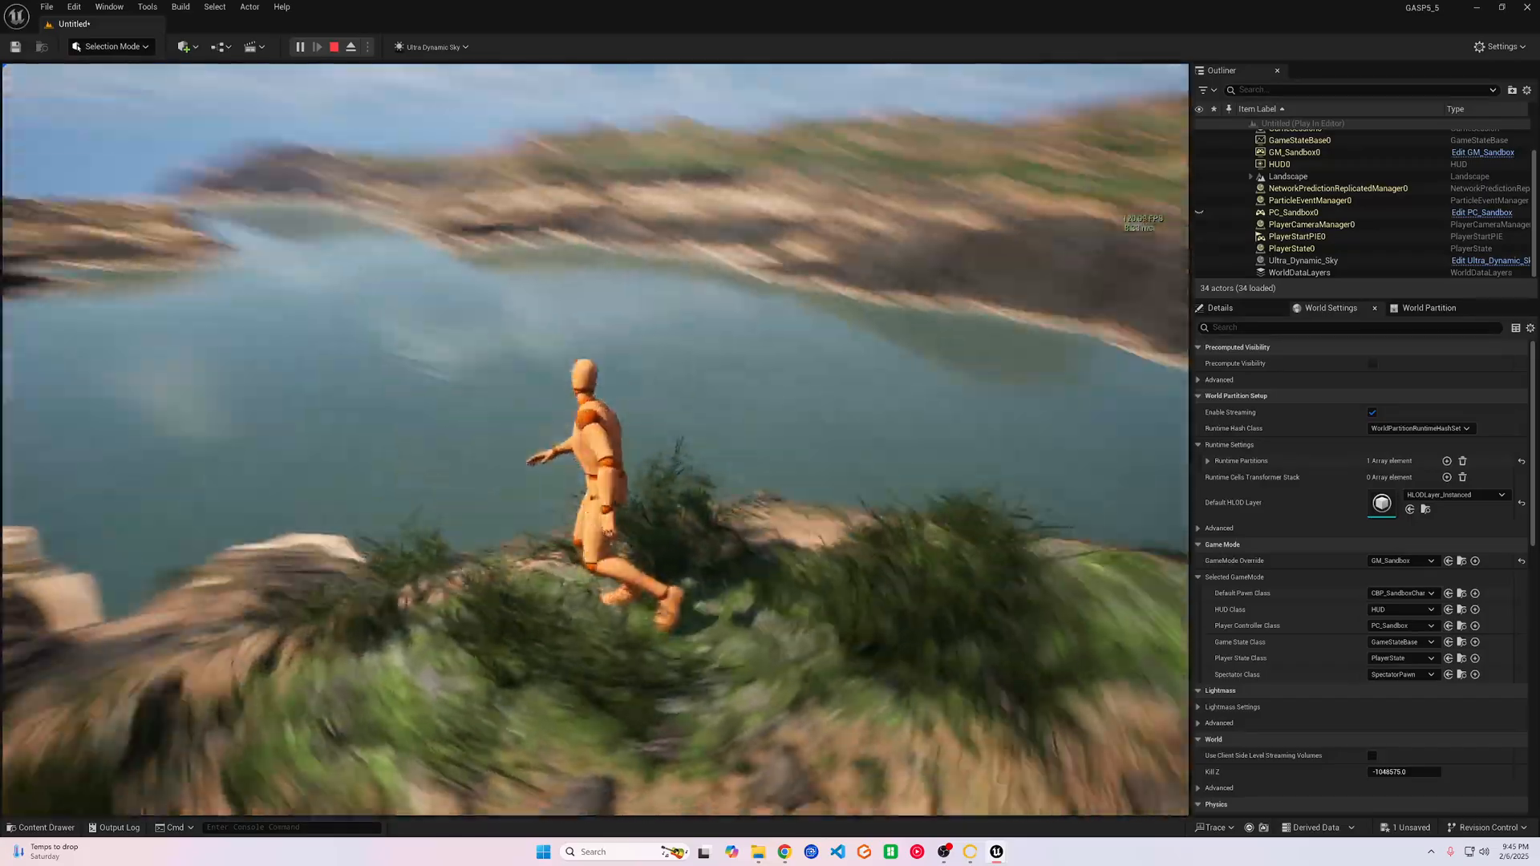